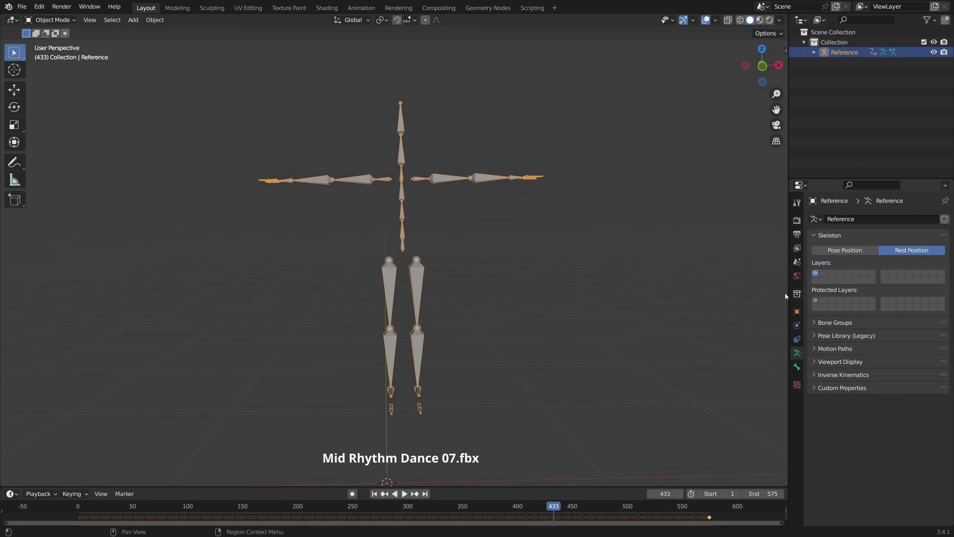
Display the second armature, from Looking around #1.fbx, in its rest position
{"action": "middle_click_drag", "start_coordinate": [567, 326], "coordinate": [579, 344]}
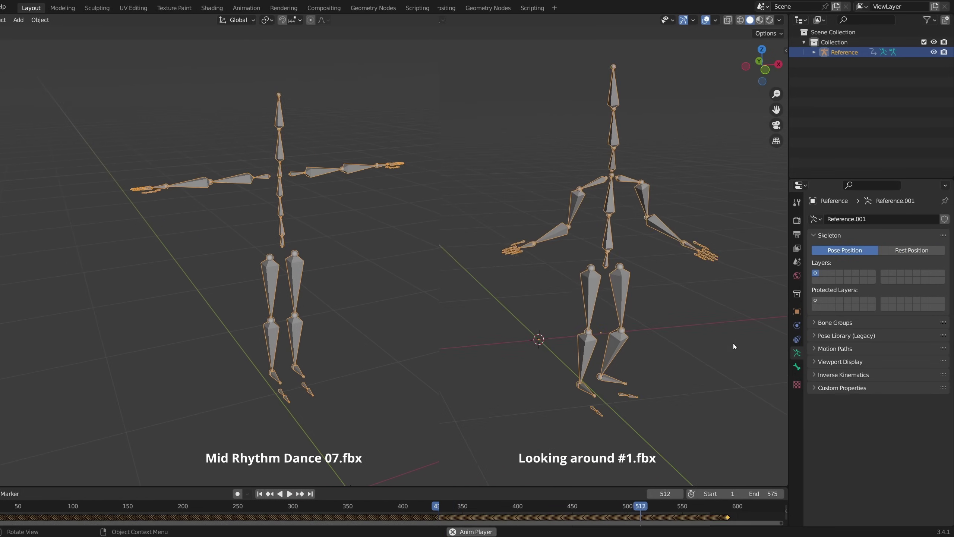
{"action": "left_click", "coordinate": [894, 251]}
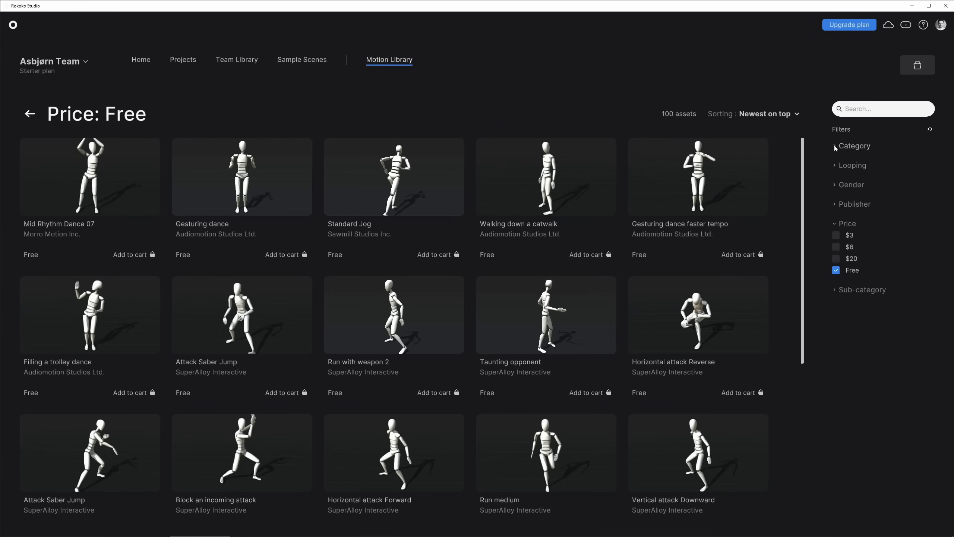
Switch to Rokoko Studio, filter the free motion assets to the Dance category and open Mid Rhythm Dance 07
{"action": "left_click", "coordinate": [834, 147]}
{"action": "left_click", "coordinate": [836, 204]}
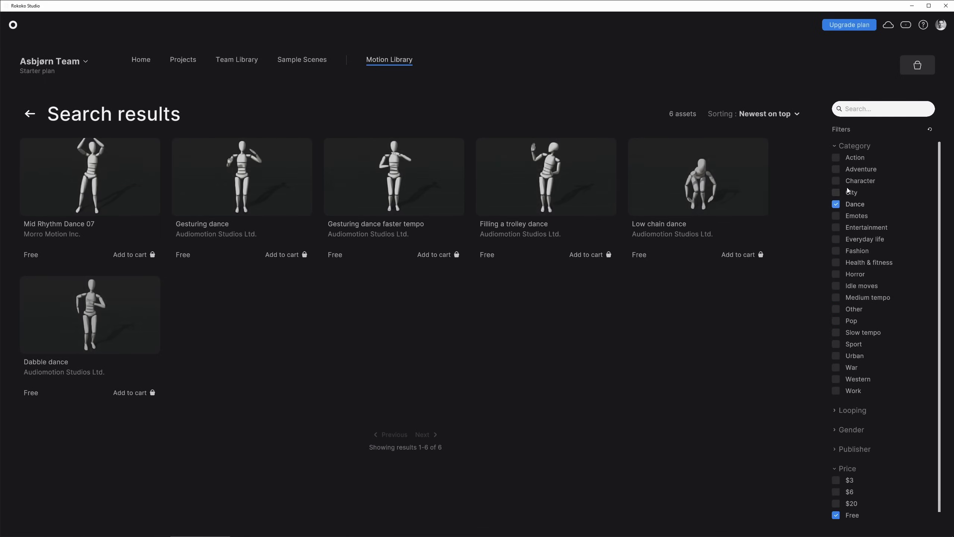
{"action": "left_click", "coordinate": [130, 188]}
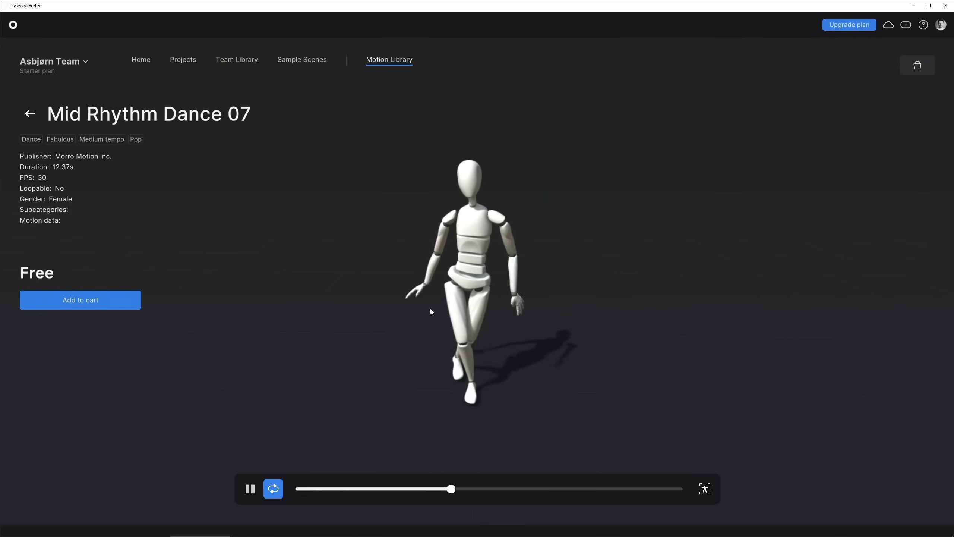
Pause the preview, add Mid Rhythm Dance 07 to the cart and confirm the free purchase
{"action": "left_click", "coordinate": [260, 489]}
{"action": "left_click", "coordinate": [109, 302]}
{"action": "left_click", "coordinate": [917, 64]}
{"action": "left_click", "coordinate": [891, 194]}
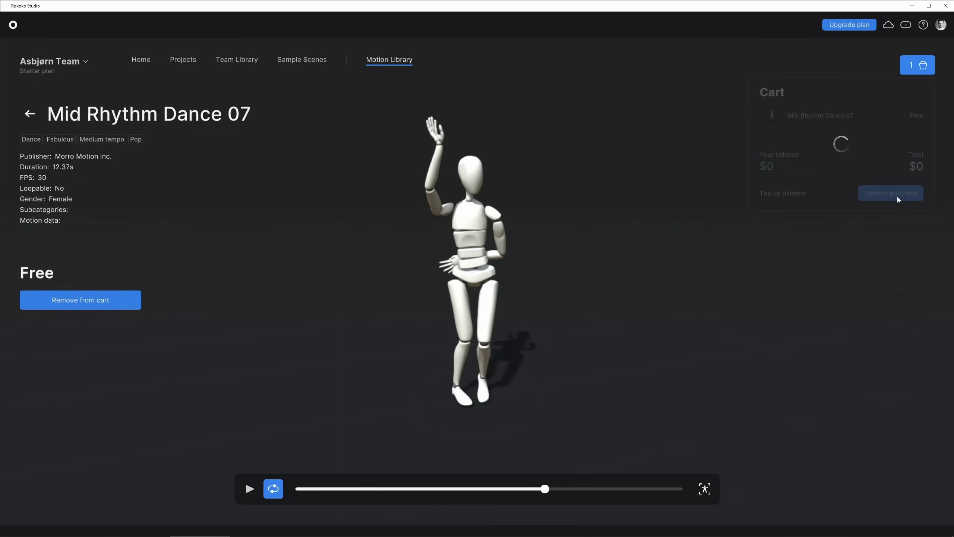
{"action": "left_click", "coordinate": [126, 281]}
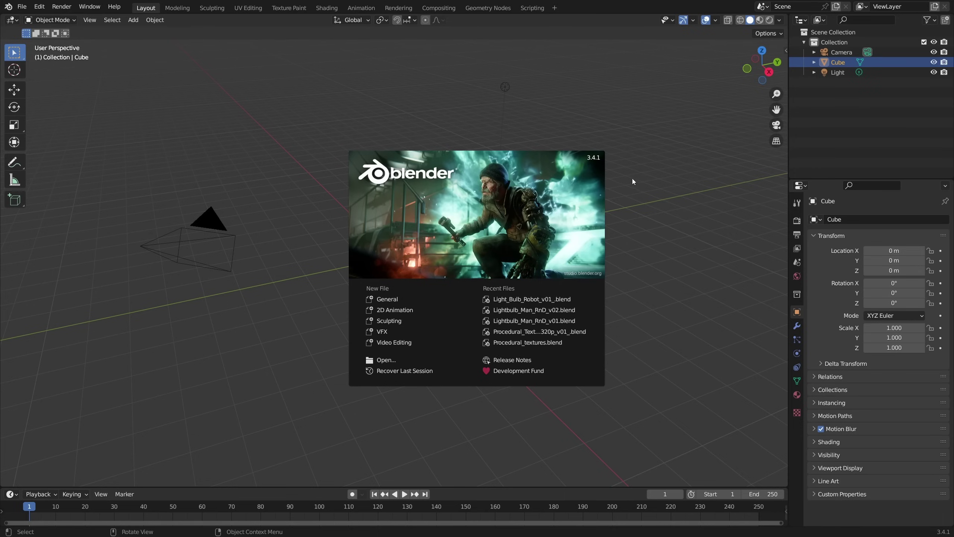
Switch to Blender, dismiss the splash screen and delete all the default scene objects
{"action": "left_click", "coordinate": [654, 205]}
{"action": "key", "text": "a"}
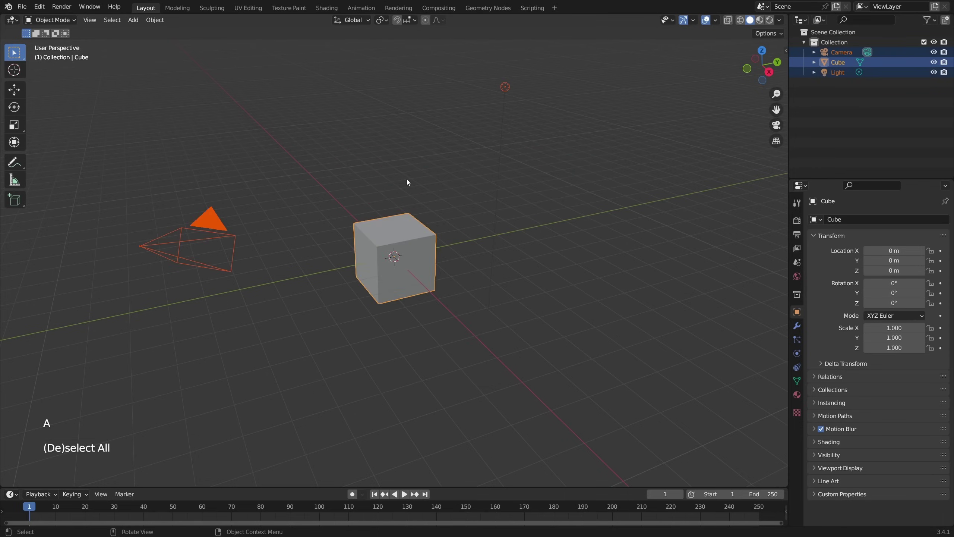
{"action": "key", "text": "x"}
{"action": "left_click", "coordinate": [357, 177]}
Import Mid Rhythm Dance 07.fbx from the Desktop folder with Automatic Bone Orientation enabled
{"action": "left_click", "coordinate": [22, 6]}
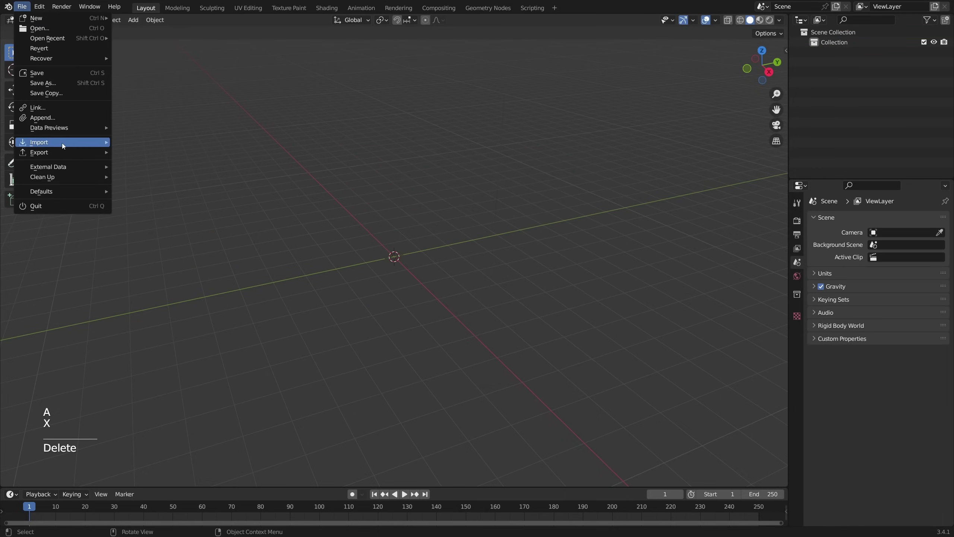
{"action": "mouse_move", "coordinate": [62, 143]}
{"action": "left_click", "coordinate": [181, 243]}
{"action": "left_click", "coordinate": [252, 224]}
{"action": "left_click", "coordinate": [395, 158]}
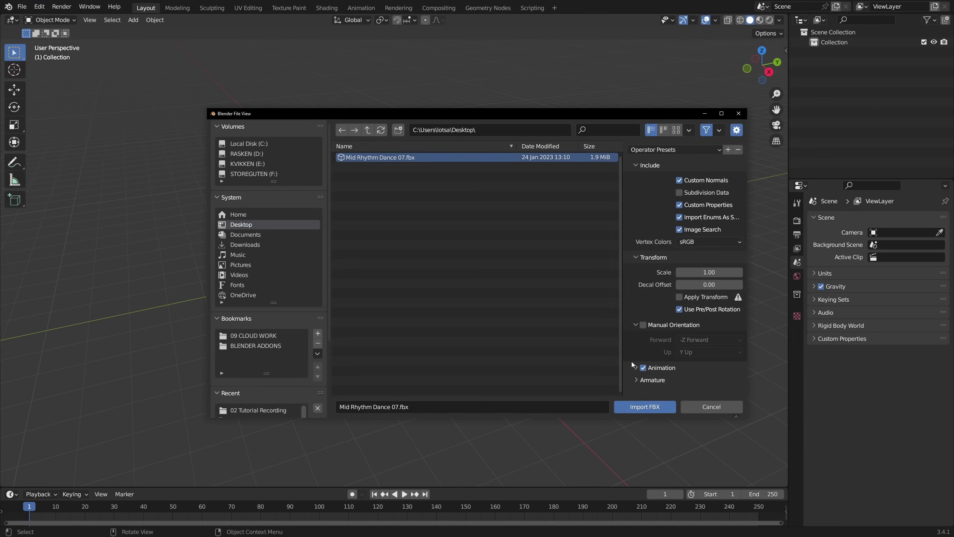
{"action": "left_click", "coordinate": [637, 380]}
{"action": "scroll", "coordinate": [635, 361], "scroll_direction": "down", "scroll_amount": 3}
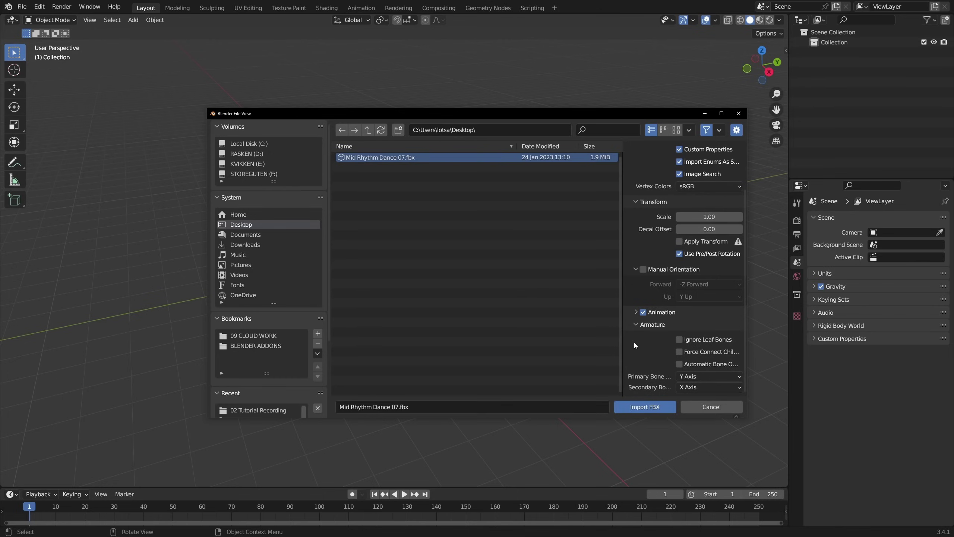
{"action": "left_click", "coordinate": [678, 364]}
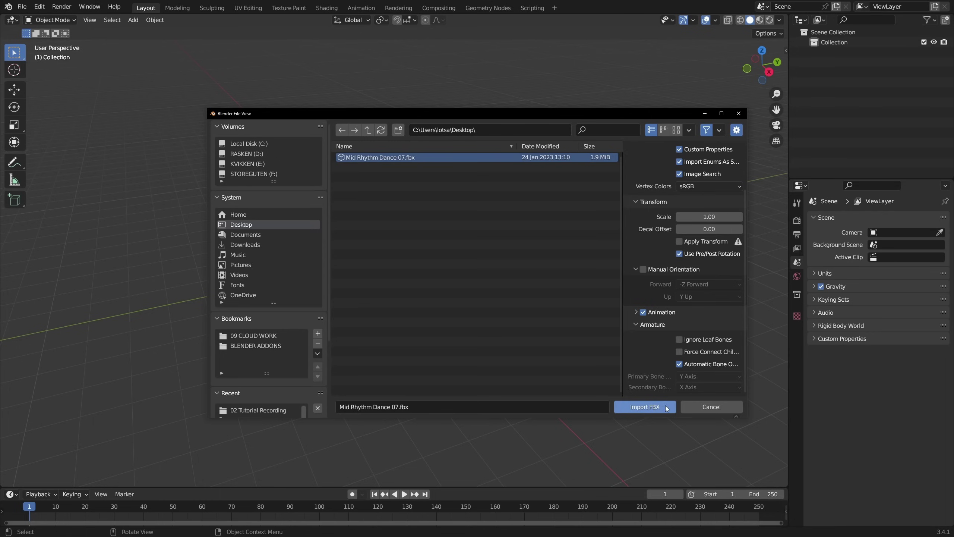
{"action": "left_click", "coordinate": [635, 403]}
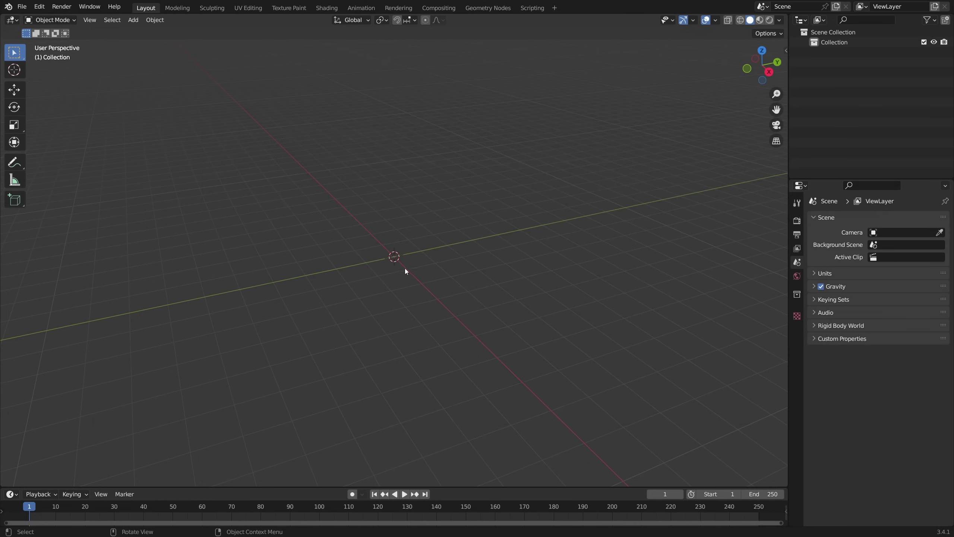
Play back the imported dance animation and view the armature from the front
{"action": "key", "text": "space"}
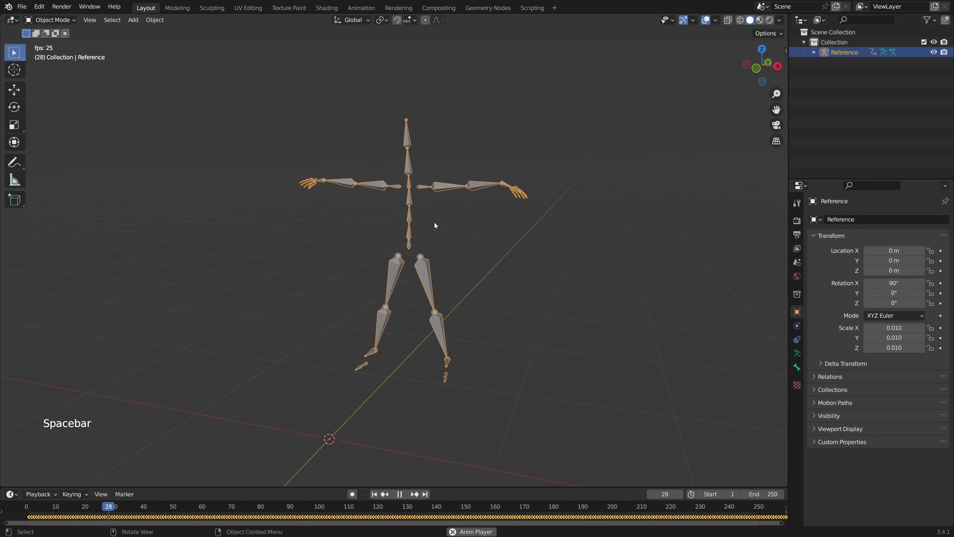
{"action": "middle_click_drag", "start_coordinate": [514, 305], "coordinate": [550, 328]}
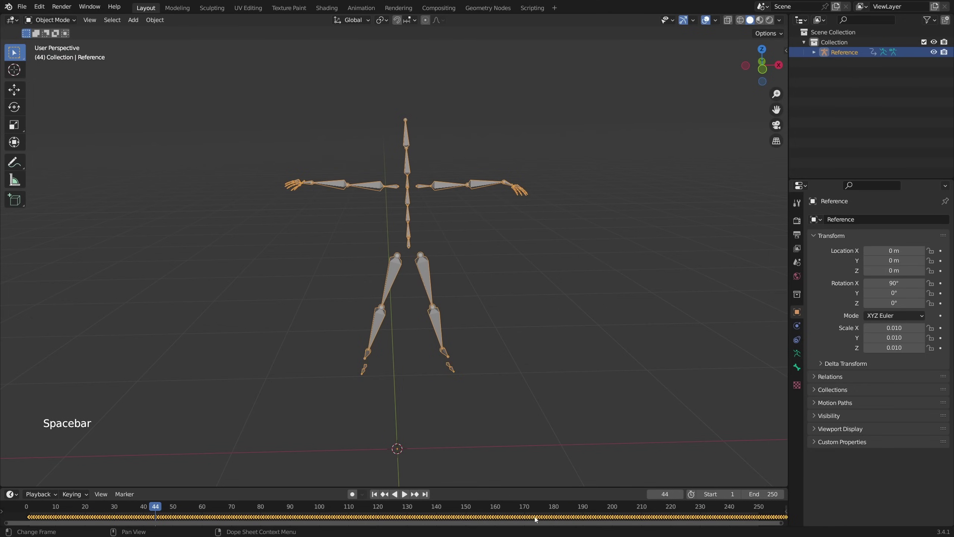
Show the whole keyframe range in the timeline and set the scene's end frame to 576
{"action": "key", "text": "Home"}
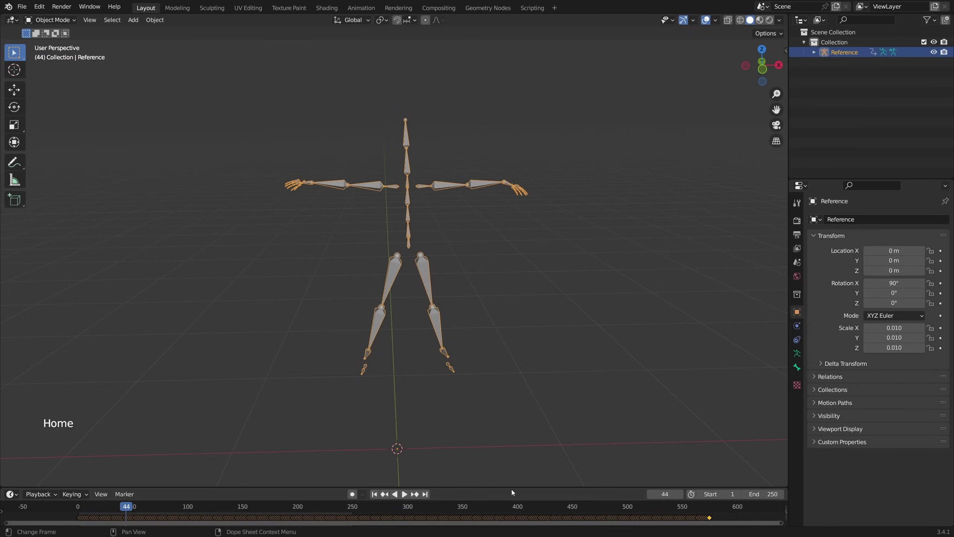
{"action": "left_click", "coordinate": [710, 508]}
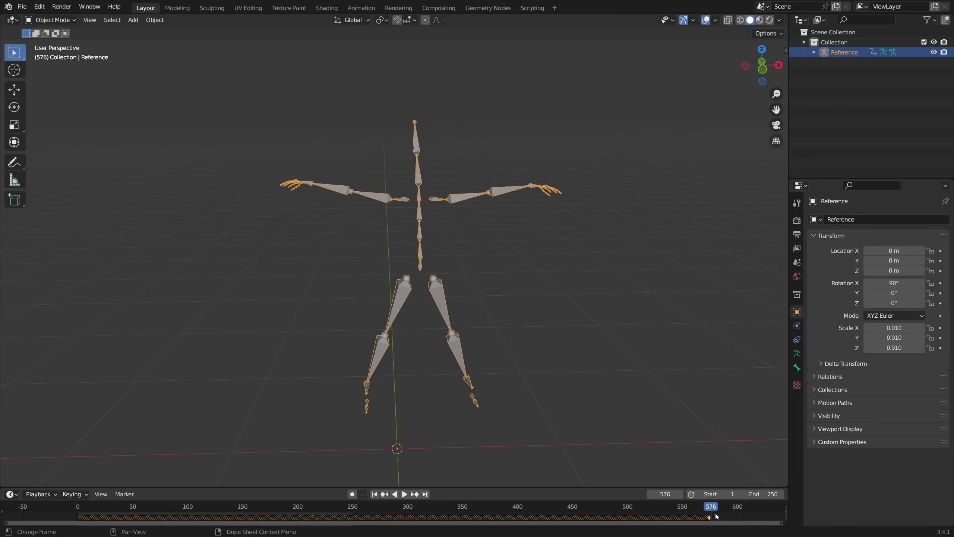
{"action": "key", "text": "ctrl+End"}
Scrub through the dance animation and play it back from the middle of the timeline
{"action": "left_click", "coordinate": [426, 507]}
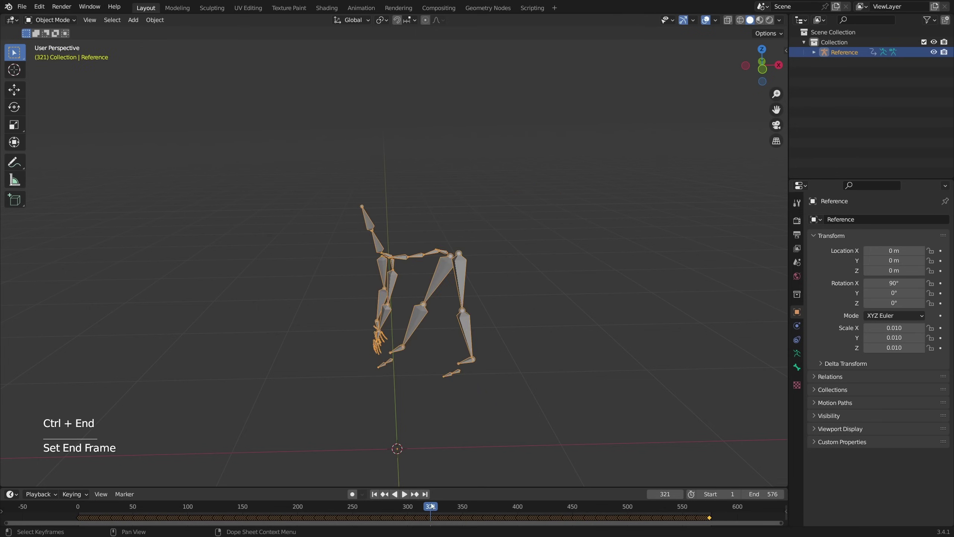
{"action": "key", "text": "space"}
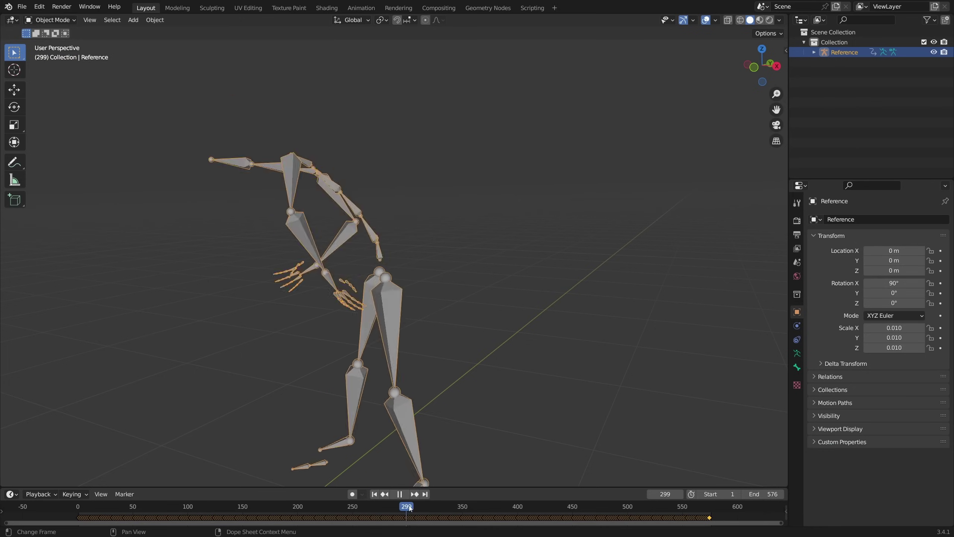
{"action": "key", "text": "space"}
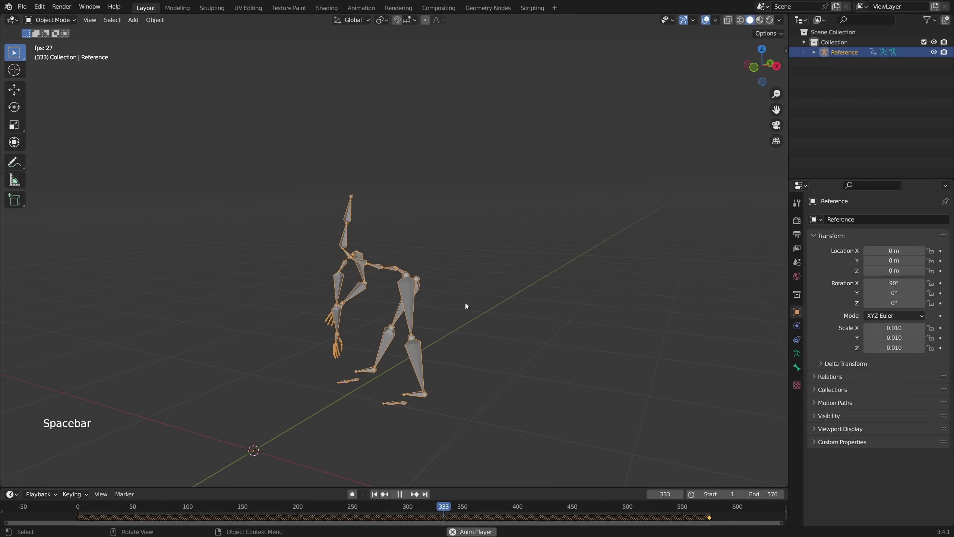
Save the light bulb robot file and examine the robot's torso, arm joints and hip bolts up close
{"action": "key", "text": "alt+a"}
{"action": "key", "text": "ctrl+s"}
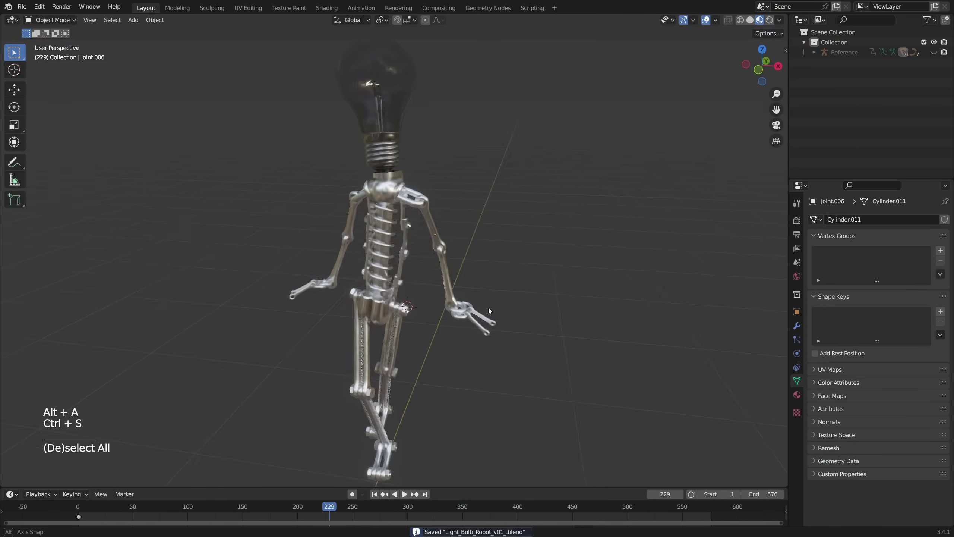
{"action": "middle_click_drag", "start_coordinate": [489, 306], "coordinate": [465, 324]}
{"action": "scroll", "coordinate": [447, 308], "scroll_direction": "up", "scroll_amount": 10}
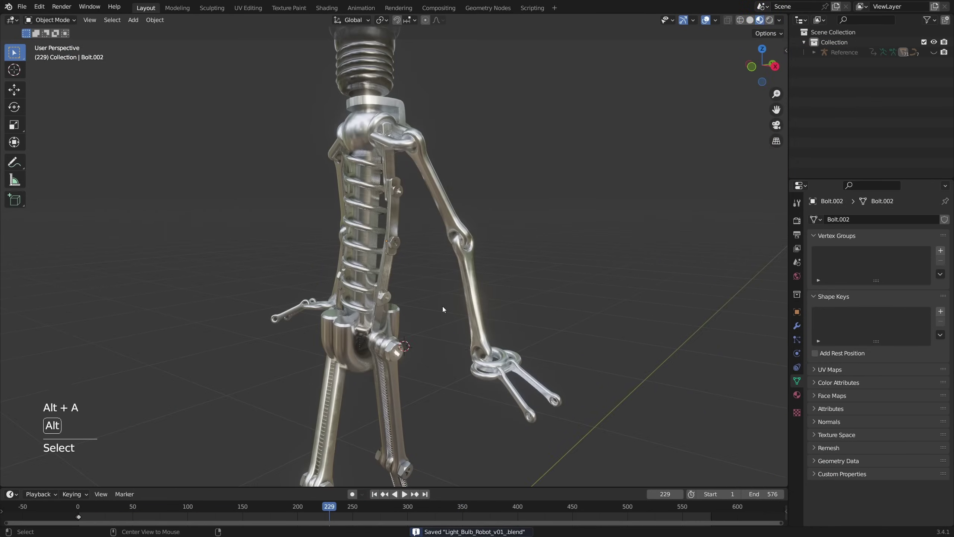
{"action": "key", "text": "alt+a"}
{"action": "key", "text": "ctrl+s"}
{"action": "middle_click_drag", "start_coordinate": [443, 306], "coordinate": [406, 323]}
{"action": "scroll", "coordinate": [398, 297], "scroll_direction": "up", "scroll_amount": 5}
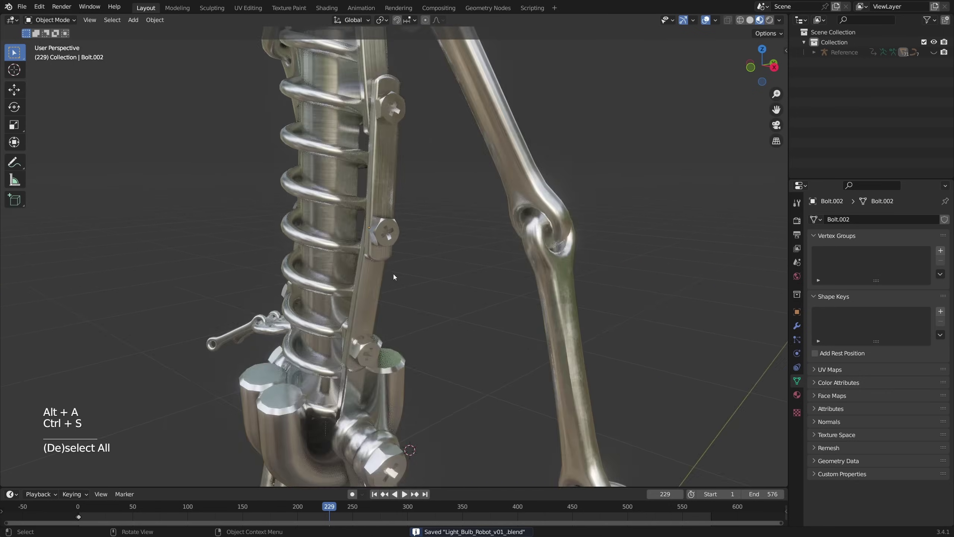
{"action": "left_click", "coordinate": [392, 273]}
{"action": "scroll", "coordinate": [416, 234], "scroll_direction": "up", "scroll_amount": 6}
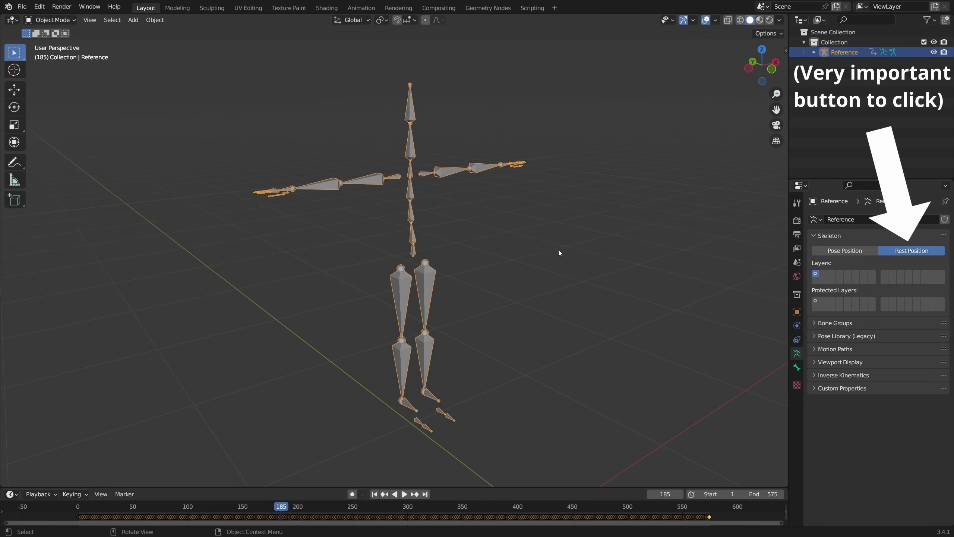
{"action": "middle_click_drag", "start_coordinate": [559, 251], "coordinate": [344, 153]}
{"action": "middle_click_drag", "start_coordinate": [517, 178], "coordinate": [418, 286]}
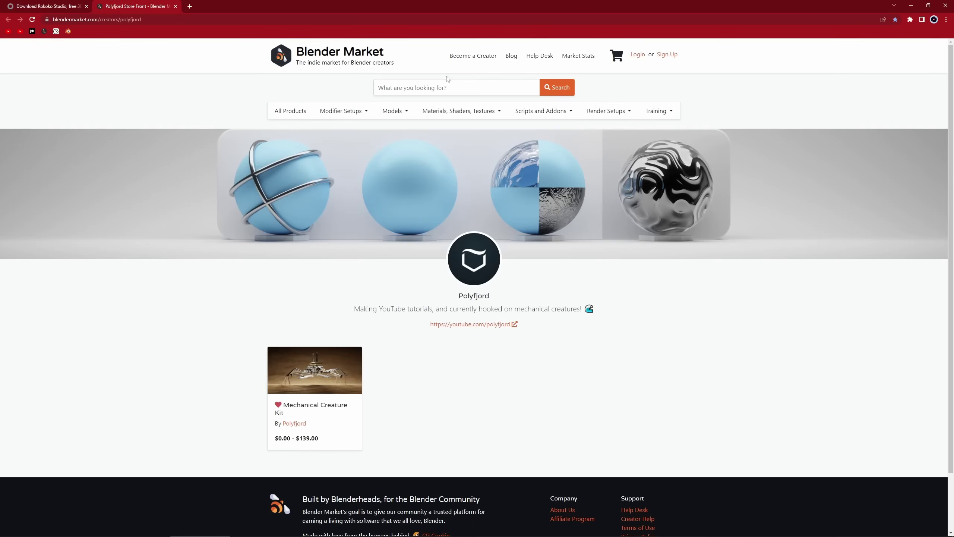
Search Blender Market for polyfjord and open the Mechanical Creature Kit product page
{"action": "left_click", "coordinate": [447, 87]}
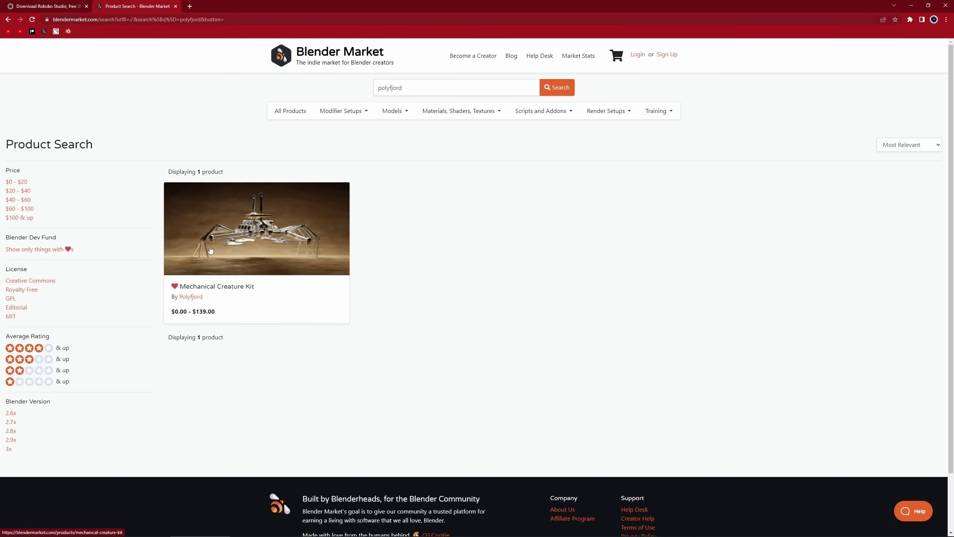
{"action": "left_click", "coordinate": [217, 242]}
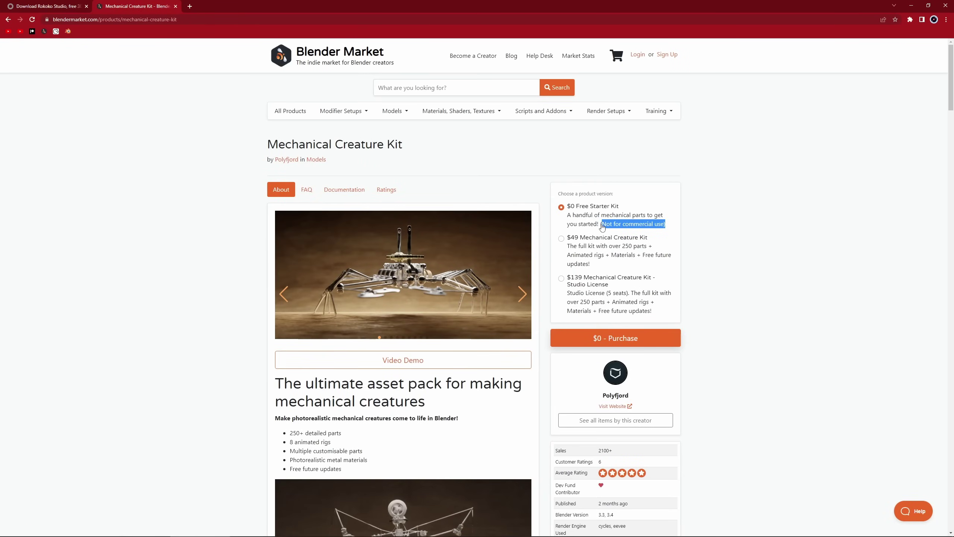
Add the $0 Free Starter Kit version of the Mechanical Creature Kit to the cart and proceed to checkout
{"action": "left_click_drag", "start_coordinate": [600, 221], "coordinate": [637, 209]}
{"action": "left_click", "coordinate": [637, 209]}
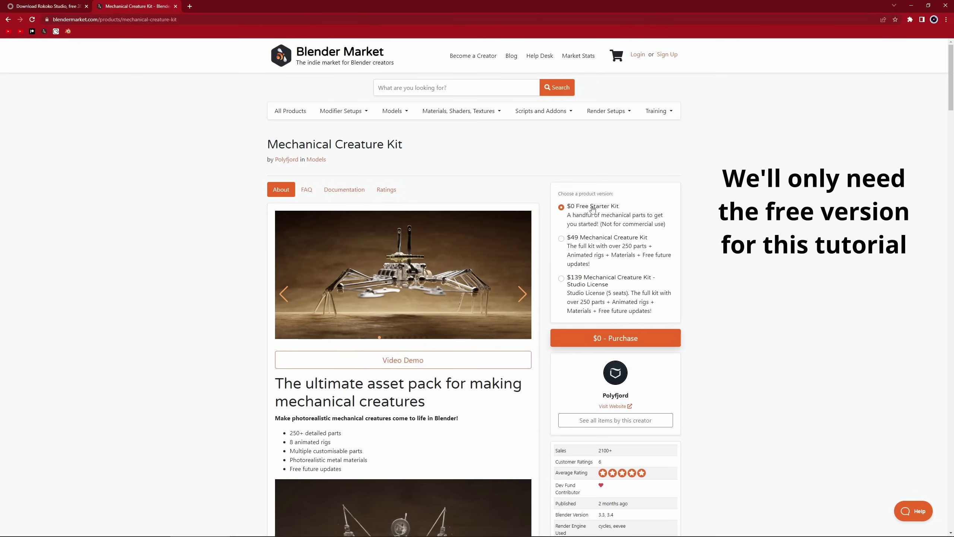
{"action": "left_click", "coordinate": [612, 340]}
{"action": "left_click", "coordinate": [612, 340]}
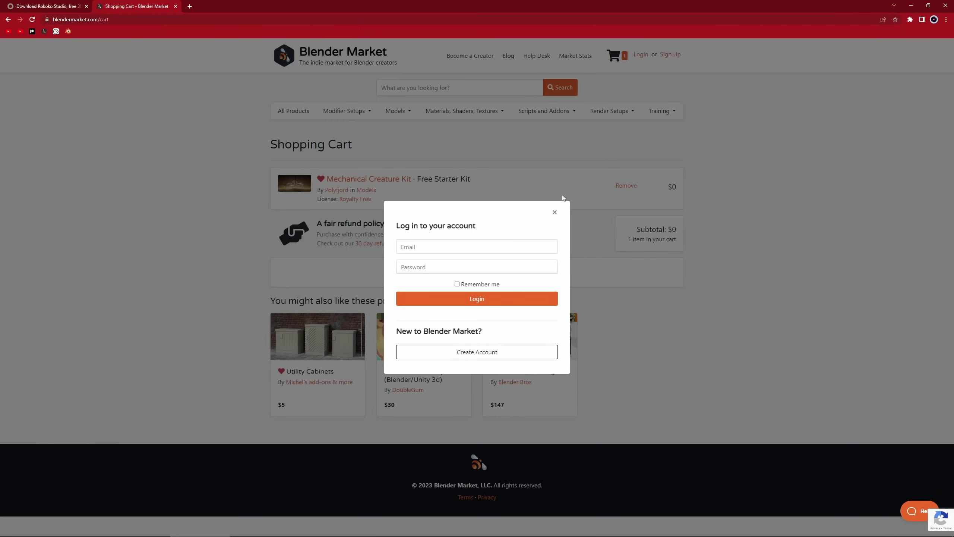
Switch back to Blender and add the desktop's Mechanical Creature Kit Free folder as an asset library in the preferences
{"action": "left_click_drag", "start_coordinate": [14, 88], "coordinate": [90, 97]}
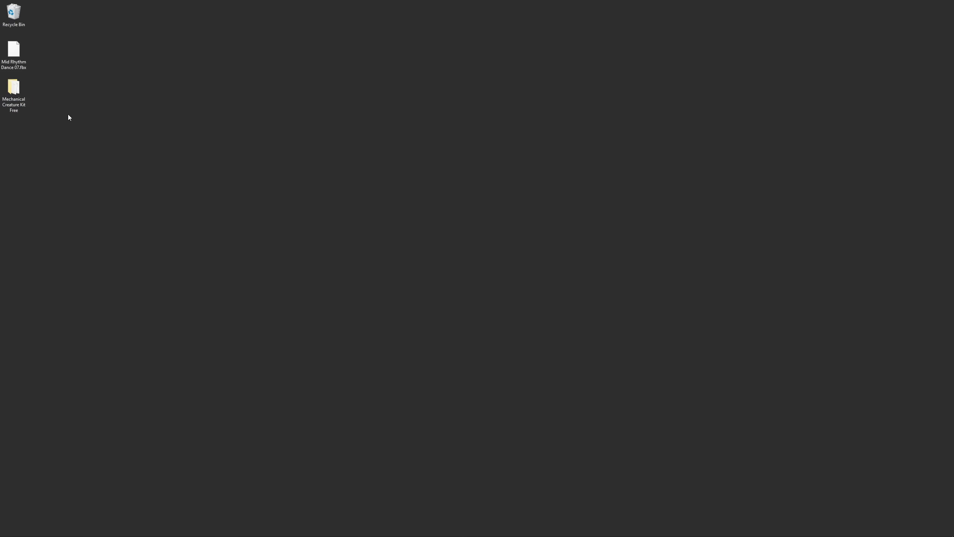
{"action": "key", "text": "ctrl+super+Right"}
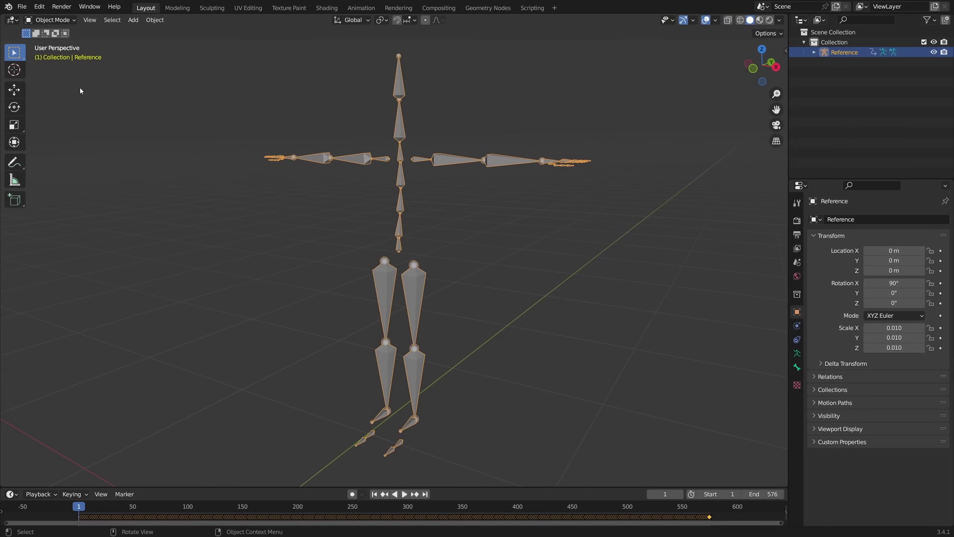
{"action": "left_click", "coordinate": [40, 7]}
{"action": "left_click", "coordinate": [74, 153]}
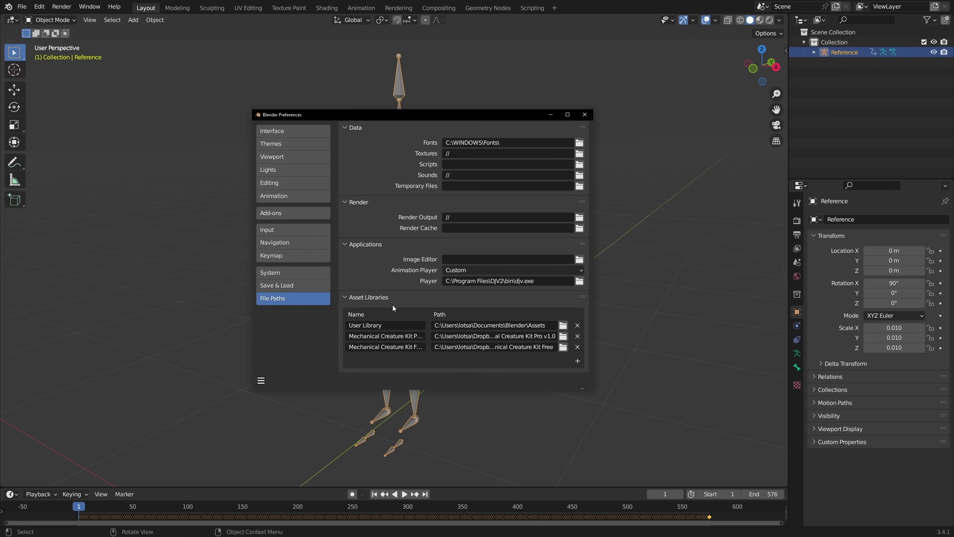
{"action": "left_click", "coordinate": [577, 361]}
{"action": "left_click", "coordinate": [197, 210]}
{"action": "double_click", "coordinate": [322, 146]}
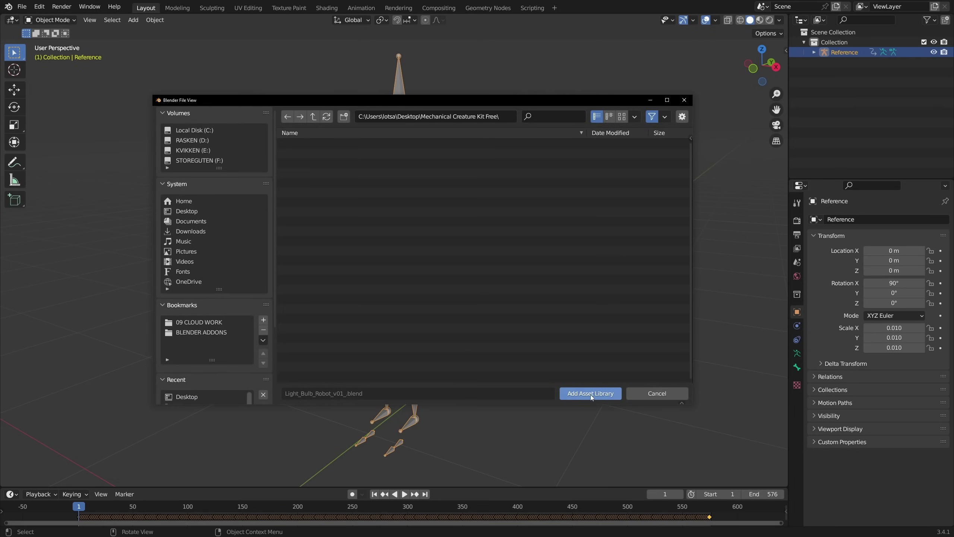
{"action": "left_click", "coordinate": [631, 398]}
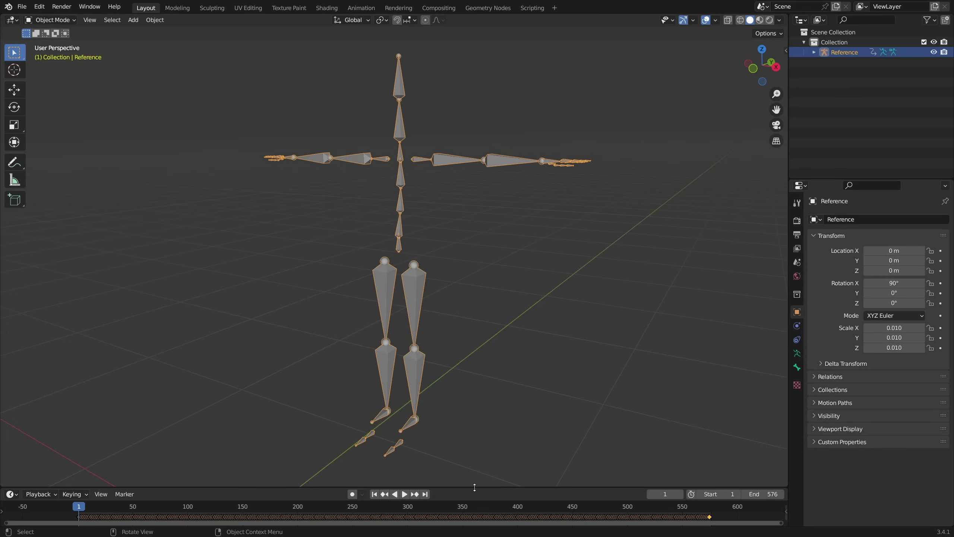
Split the 3D viewport vertically and show the Mechanical Creature Kit Free library in an Asset Browser narrower than the viewport
{"action": "right_click", "coordinate": [477, 488]}
{"action": "left_click", "coordinate": [463, 489]}
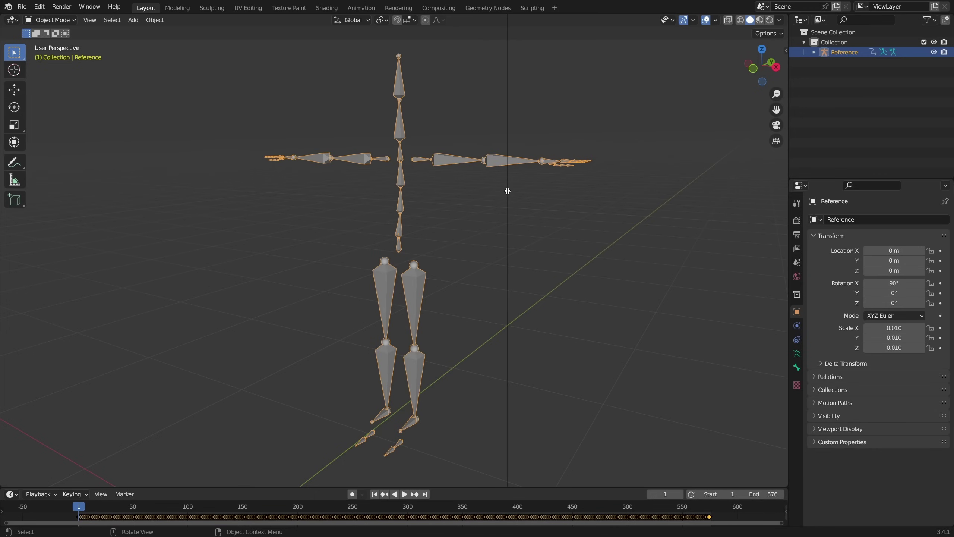
{"action": "left_click", "coordinate": [495, 188]}
{"action": "left_click", "coordinate": [506, 20]}
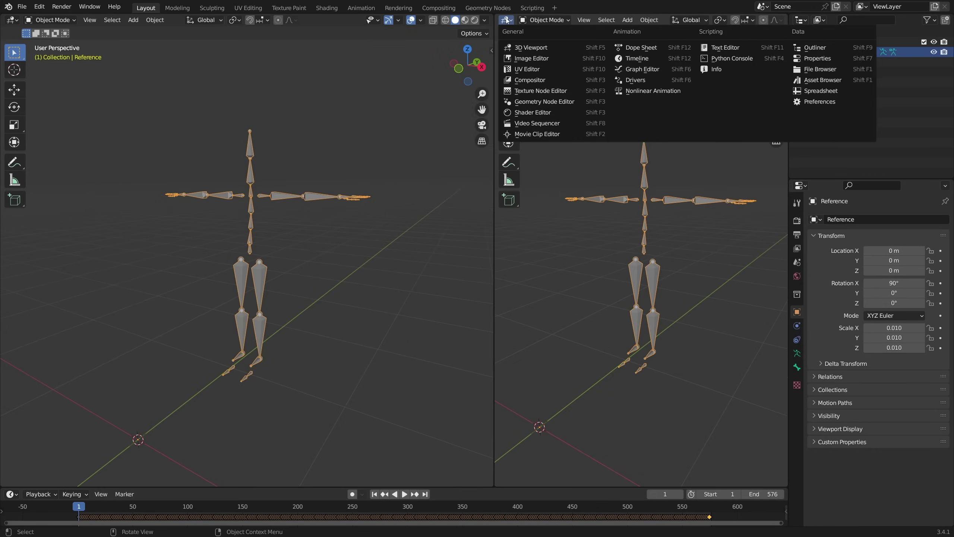
{"action": "left_click", "coordinate": [826, 80]}
{"action": "left_click", "coordinate": [563, 34]}
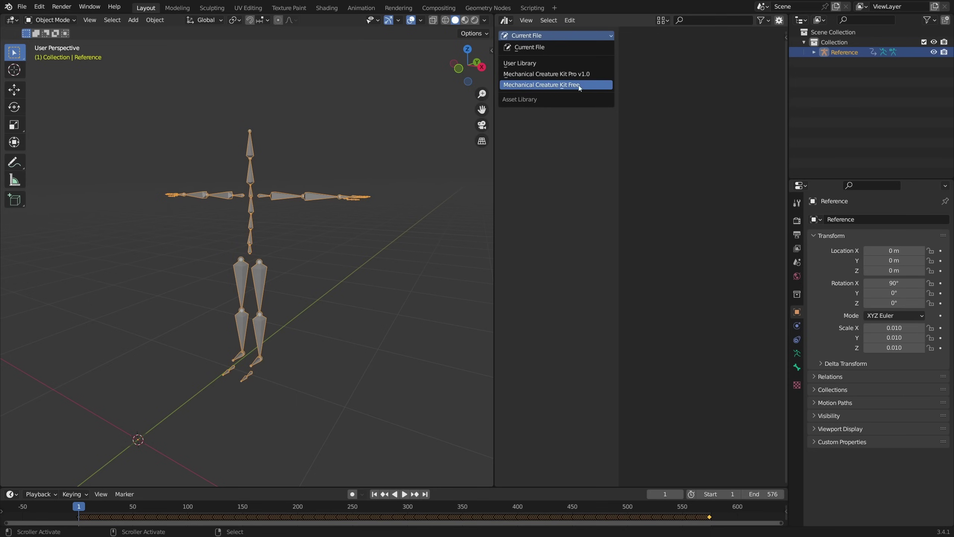
{"action": "left_click", "coordinate": [593, 86]}
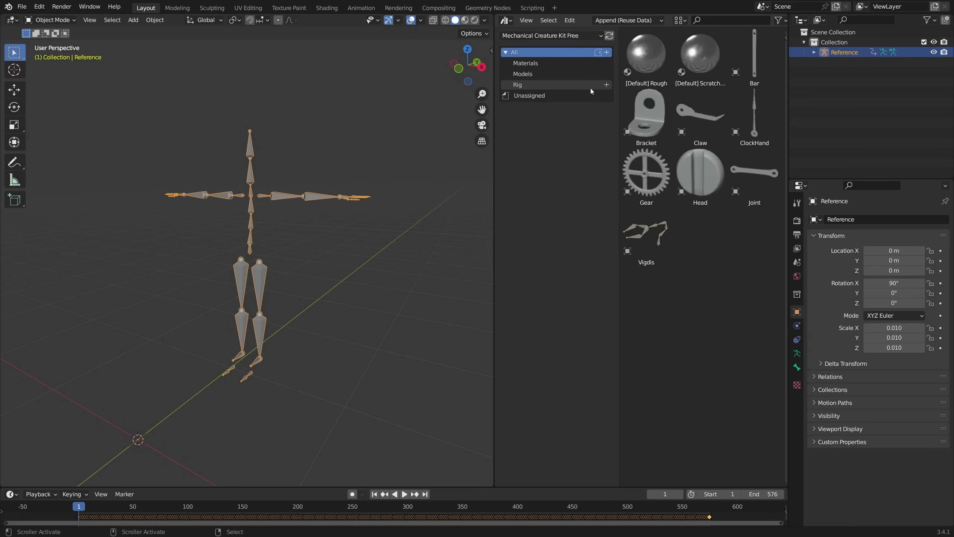
{"action": "left_click_drag", "start_coordinate": [494, 150], "coordinate": [543, 163]}
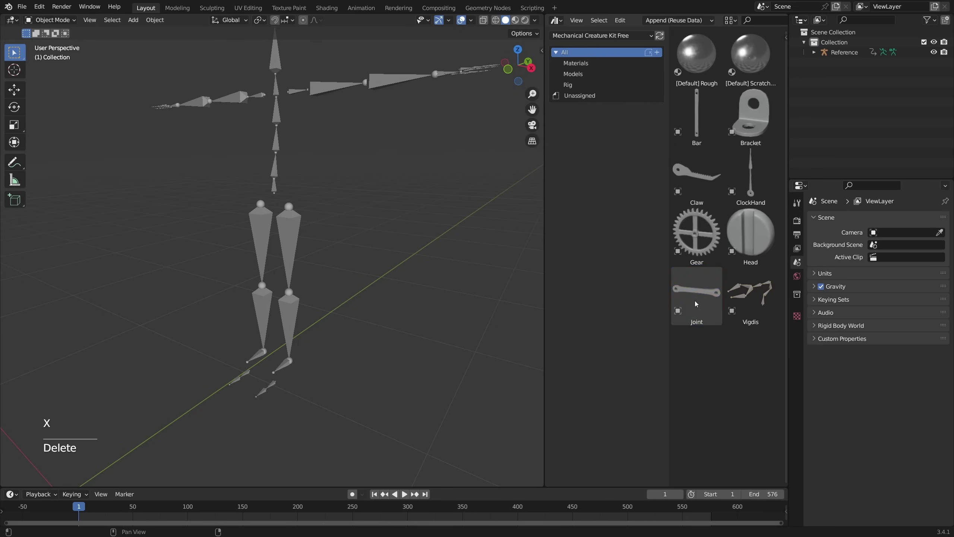
Add the Joint asset to the ground in front of the armature and scale it up to about 5.22
{"action": "left_click", "coordinate": [690, 276]}
{"action": "left_click_drag", "start_coordinate": [691, 276], "coordinate": [317, 387]}
{"action": "key", "text": "s"}
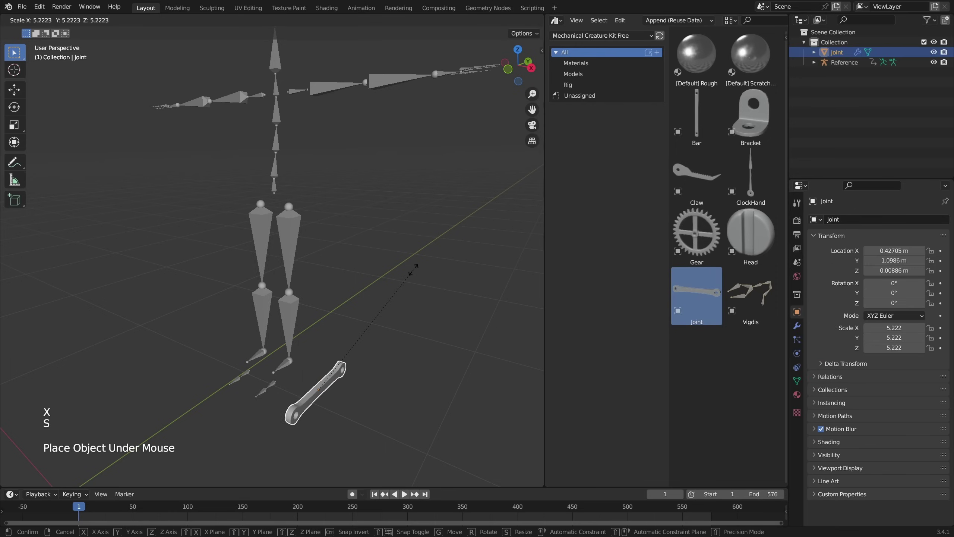
{"action": "left_click", "coordinate": [373, 283]}
Add the Bar and Bracket assets to the ground beside the joint and scale both up
{"action": "left_click_drag", "start_coordinate": [697, 117], "coordinate": [363, 394]}
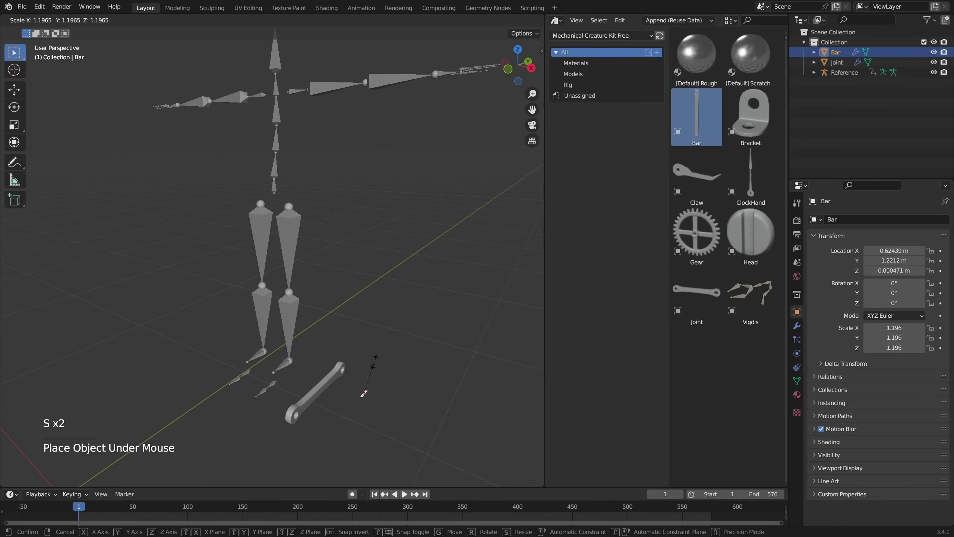
{"action": "key", "text": "s"}
{"action": "left_click", "coordinate": [437, 236]}
{"action": "left_click_drag", "start_coordinate": [750, 117], "coordinate": [398, 394]}
{"action": "key", "text": "s"}
Merge the Asset Browser area back into a single full-width 3D viewport
{"action": "left_click", "coordinate": [543, 18]}
{"action": "left_click_drag", "start_coordinate": [543, 17], "coordinate": [607, 209]}
{"action": "middle_click_drag", "start_coordinate": [607, 209], "coordinate": [597, 188]}
{"action": "scroll", "coordinate": [526, 244], "scroll_direction": "down", "scroll_amount": 2}
Rotate the joint 90° about the global X axis so it stands upright beside the legs
{"action": "left_click", "coordinate": [427, 297]}
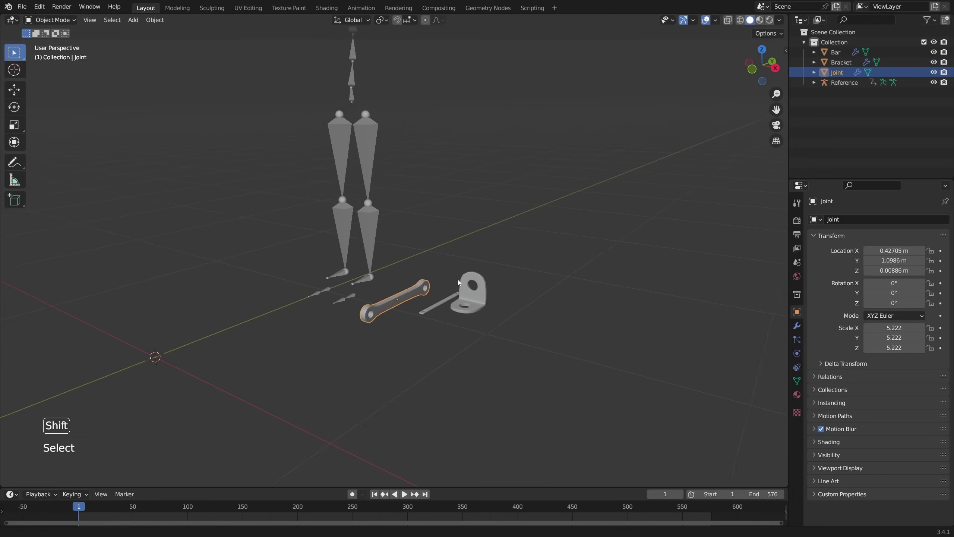
{"action": "middle_click_drag", "start_coordinate": [461, 285], "coordinate": [444, 270], "text": "shift"}
{"action": "scroll", "coordinate": [502, 325], "scroll_direction": "up", "scroll_amount": 6}
{"action": "middle_click_drag", "start_coordinate": [384, 243], "coordinate": [491, 328]}
{"action": "key", "text": "r"}
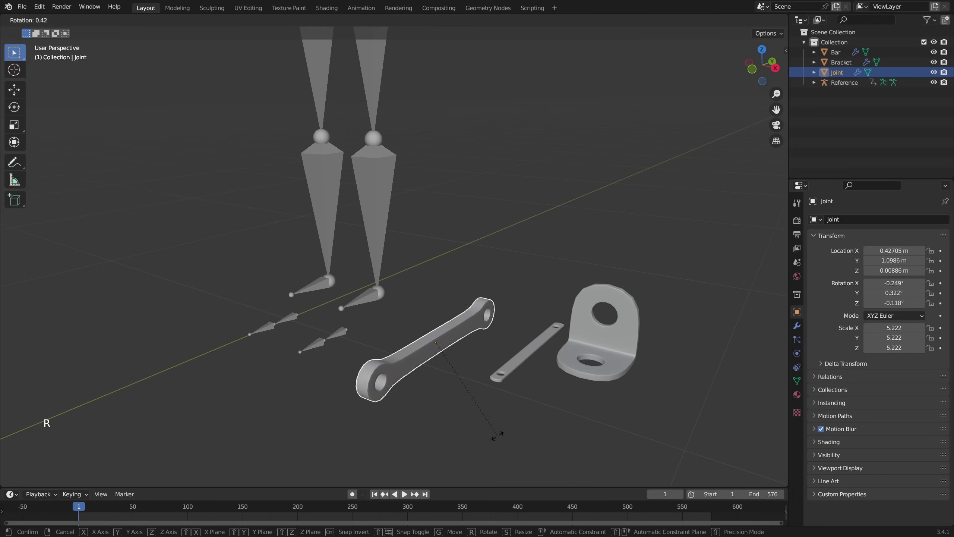
{"action": "key", "text": "x"}
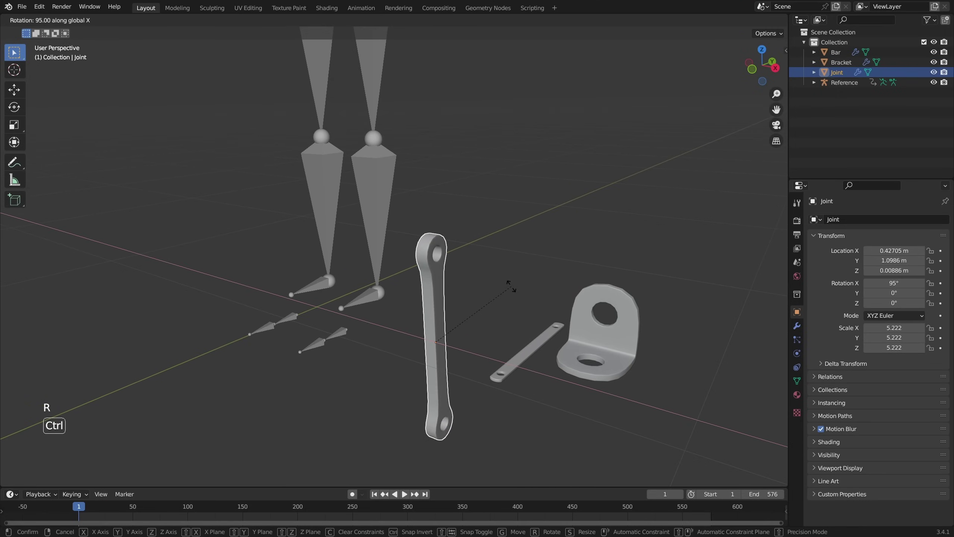
{"action": "left_click", "coordinate": [516, 292], "text": "ctrl"}
In the right orthographic view, move the joint so its lower hole is centred on the ankle sphere
{"action": "middle_click_drag", "start_coordinate": [607, 236], "coordinate": [676, 158]}
{"action": "left_click", "coordinate": [767, 70]}
{"action": "key", "text": "g"}
{"action": "left_click", "coordinate": [535, 336]}
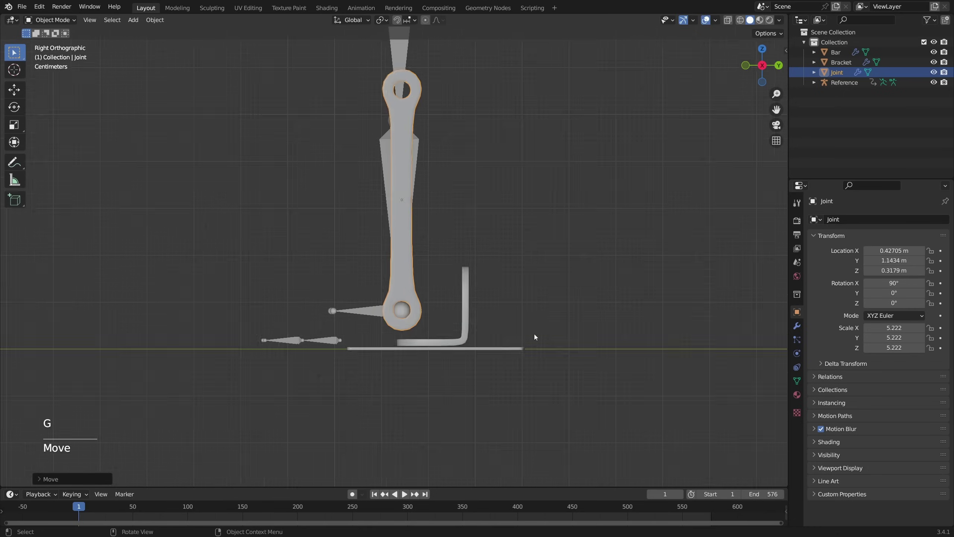
{"action": "scroll", "coordinate": [538, 316], "scroll_direction": "up", "scroll_amount": 6}
{"action": "key", "text": "g"}
{"action": "left_click", "coordinate": [540, 276]}
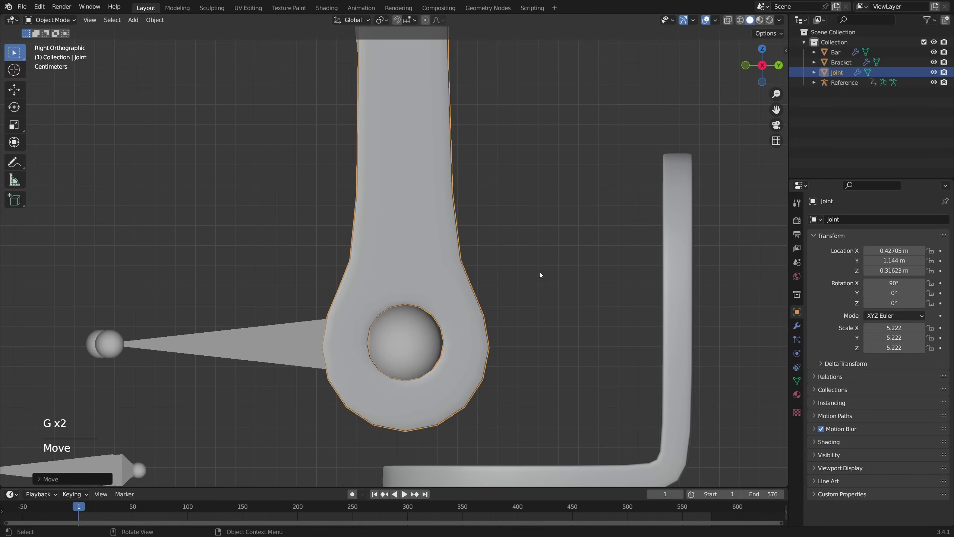
Circle the joint's lower and upper holes and the knee sphere of the nearer leg with annotations
{"action": "scroll", "coordinate": [540, 277], "scroll_direction": "down", "scroll_amount": 5}
{"action": "middle_click_drag", "start_coordinate": [466, 198], "coordinate": [478, 377]}
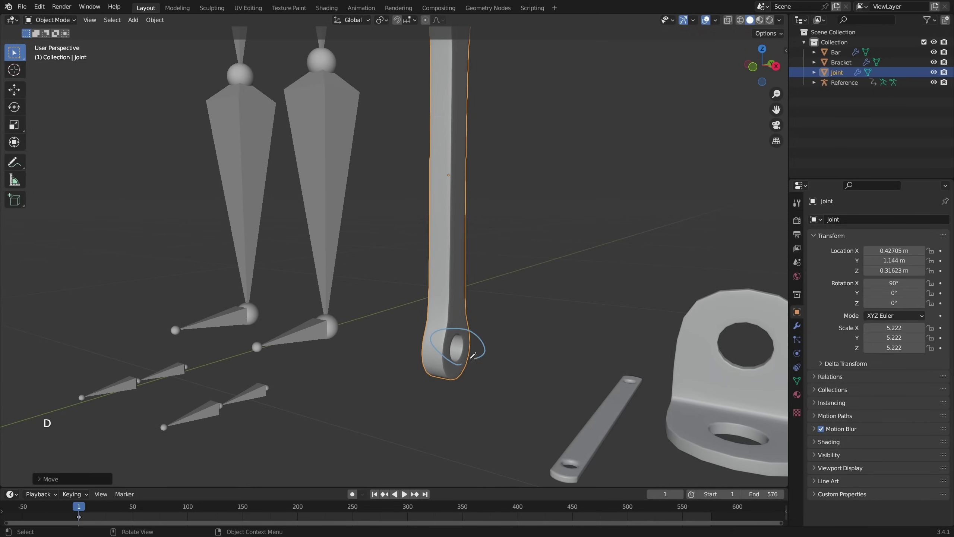
{"action": "left_click_drag", "start_coordinate": [479, 355], "coordinate": [461, 361]}
{"action": "middle_click_drag", "start_coordinate": [436, 158], "coordinate": [453, 282], "text": "shift"}
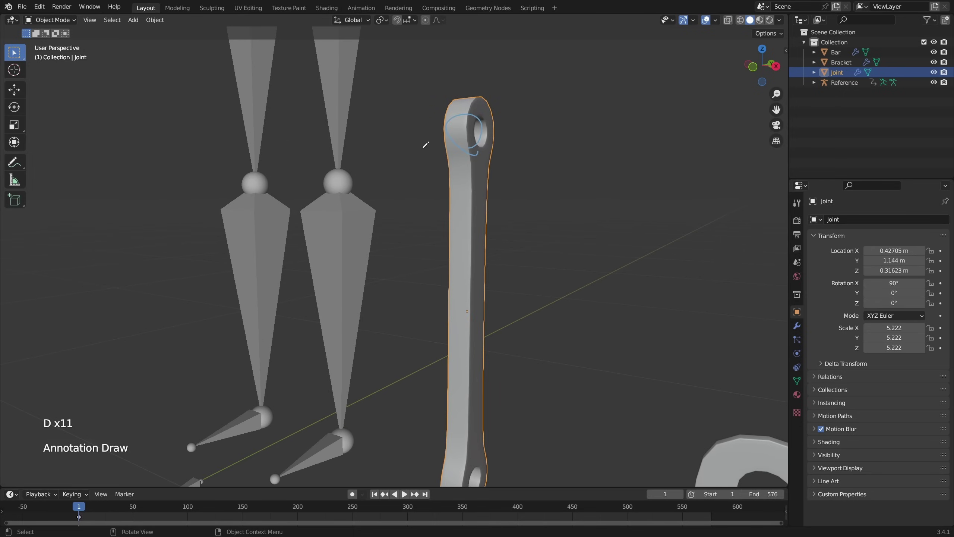
{"action": "left_click_drag", "start_coordinate": [353, 184], "coordinate": [363, 162]}
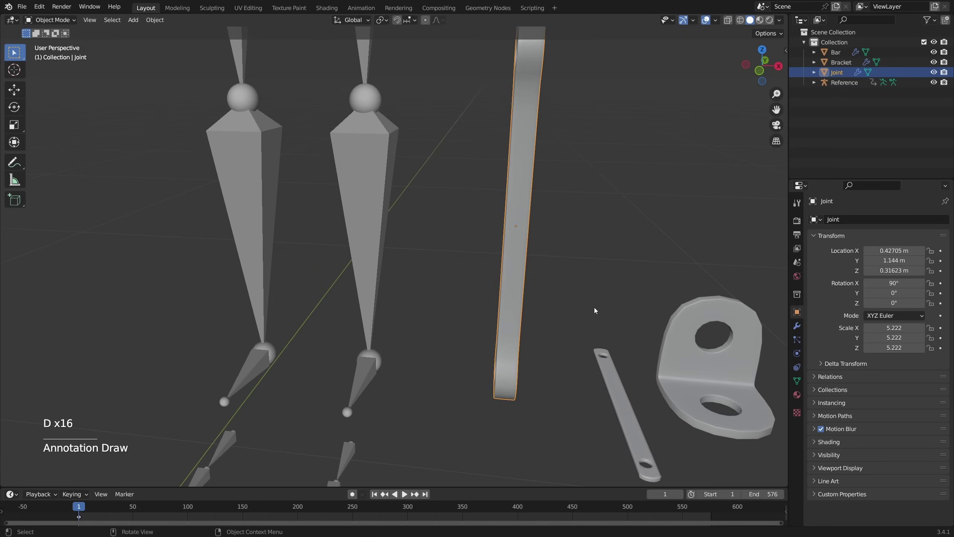
Move the joint along the global X axis onto the nearer lower leg bone, to about X 0.206 m
{"action": "key", "text": "g"}
{"action": "middle_click", "coordinate": [526, 302]}
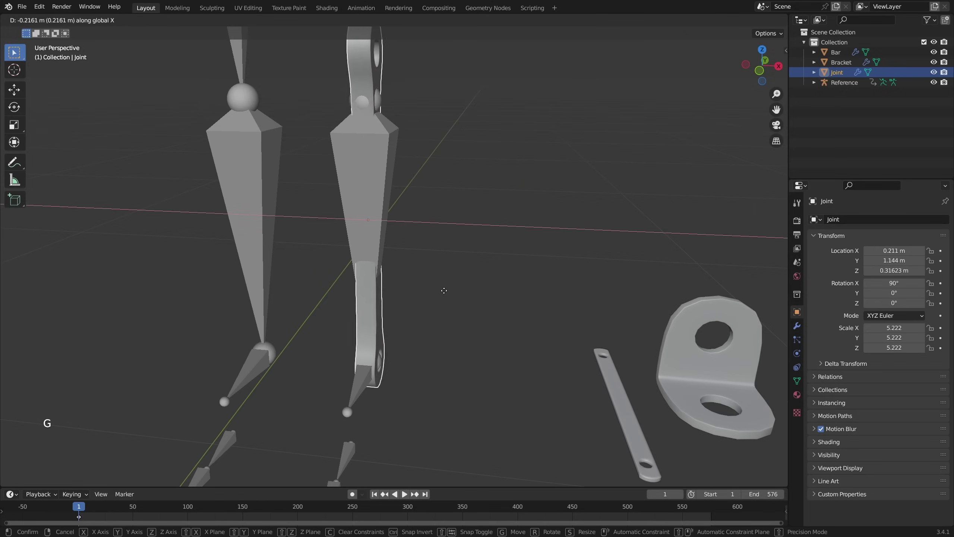
{"action": "left_click", "coordinate": [445, 289]}
With X-ray on, scale the joint down to about 3.97 and lower it so its bottom hole sits on the ankle
{"action": "key", "text": "alt+z"}
{"action": "key", "text": "s"}
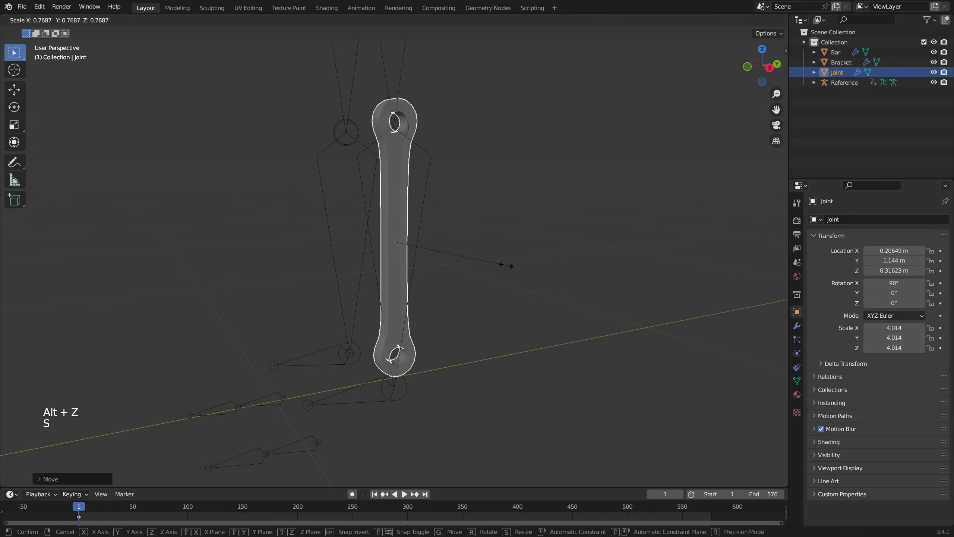
{"action": "left_click", "coordinate": [506, 265]}
{"action": "key", "text": "g"}
{"action": "middle_click", "coordinate": [504, 278]}
{"action": "left_click", "coordinate": [503, 297]}
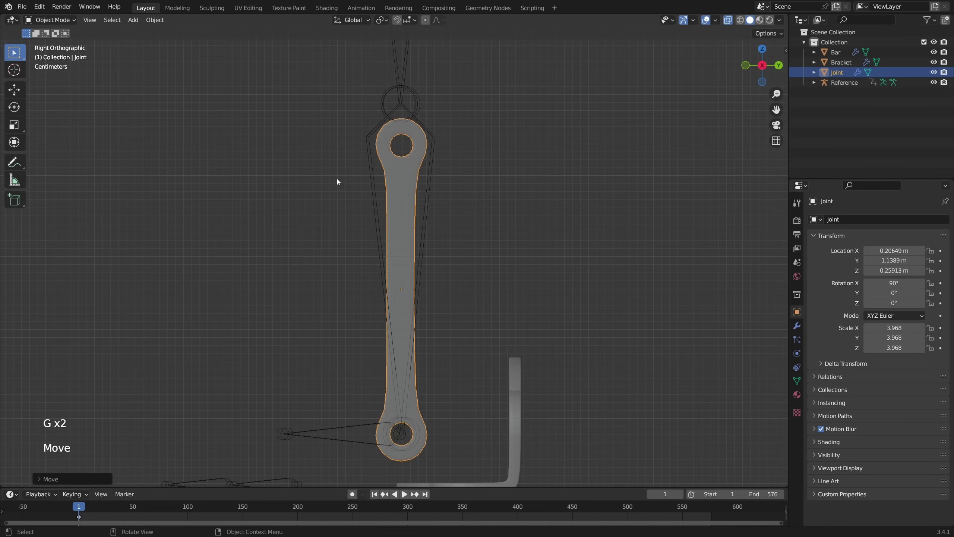
Lengthen the joint by moving its upper end's vertices up to the knee sphere, then turn X-ray off
{"action": "key", "text": "Tab"}
{"action": "left_click_drag", "start_coordinate": [337, 97], "coordinate": [304, 90]}
{"action": "key", "text": "g"}
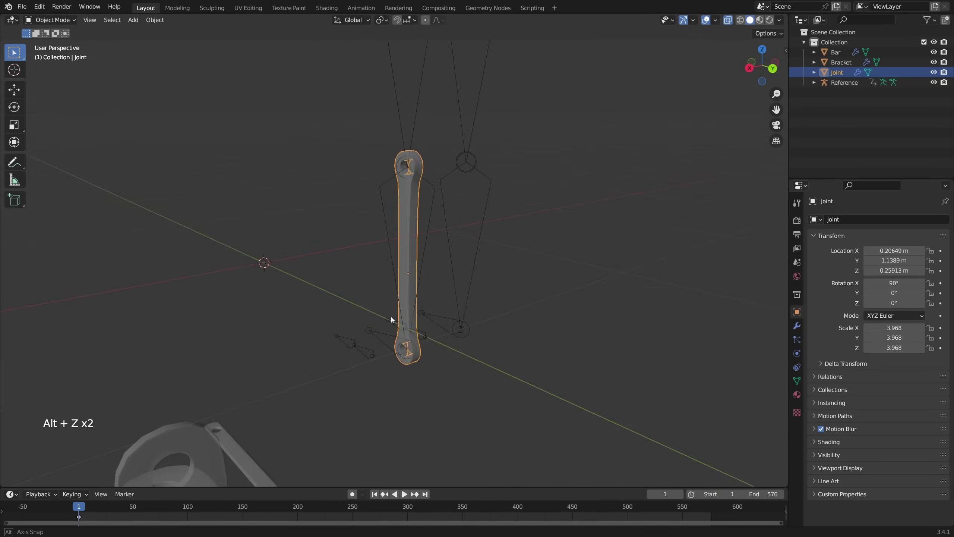
{"action": "key", "text": "alt+z"}
{"action": "scroll", "coordinate": [454, 325], "scroll_direction": "up", "scroll_amount": 5}
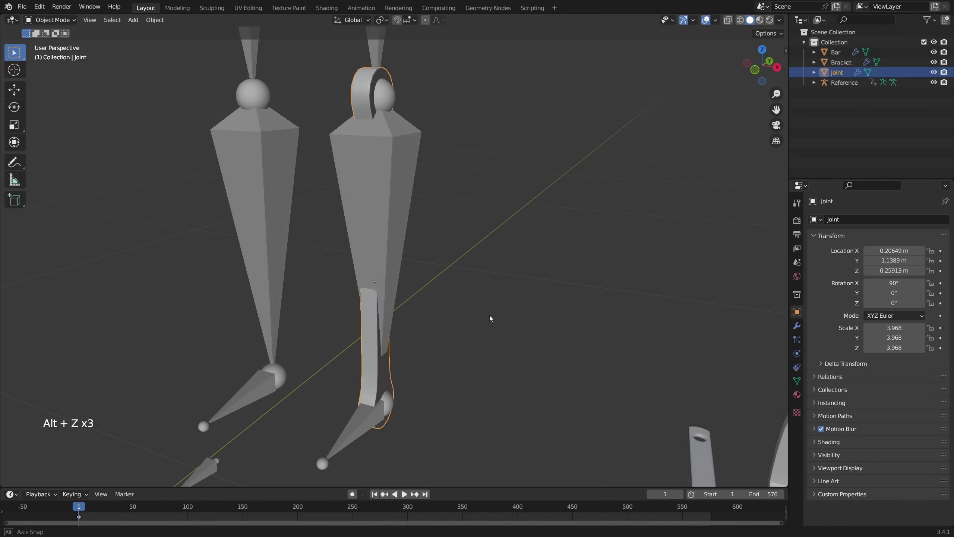
Apply the joint's scale and raise its Bevel modifier amount to 0.0092 m
{"action": "left_click", "coordinate": [796, 326]}
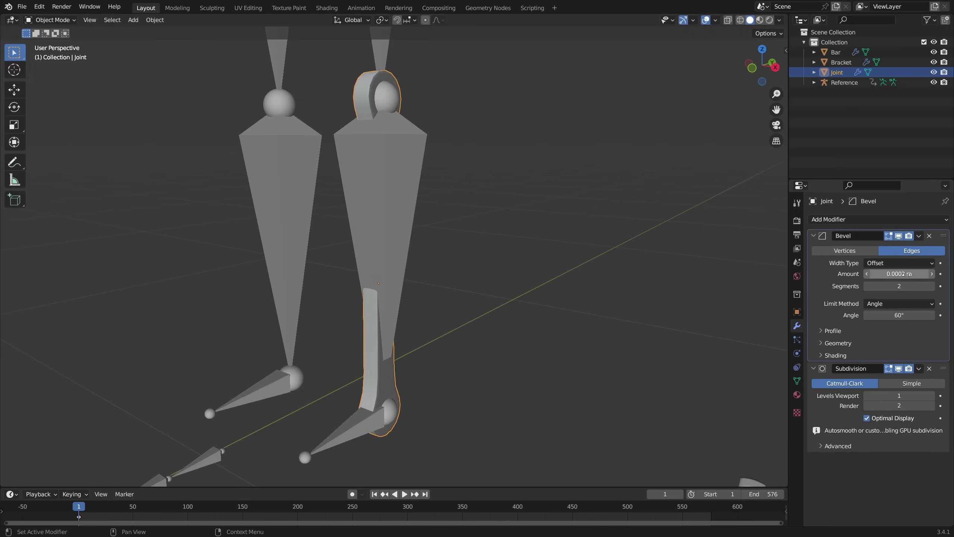
{"action": "mouse_move", "coordinate": [899, 273]}
{"action": "left_mouse_down", "text": "shift"}
{"action": "mouse_move", "coordinate": [922, 273]}
{"action": "mouse_move", "coordinate": [898, 273]}
{"action": "mouse_move", "coordinate": [914, 274]}
{"action": "left_mouse_up", "text": "shift"}
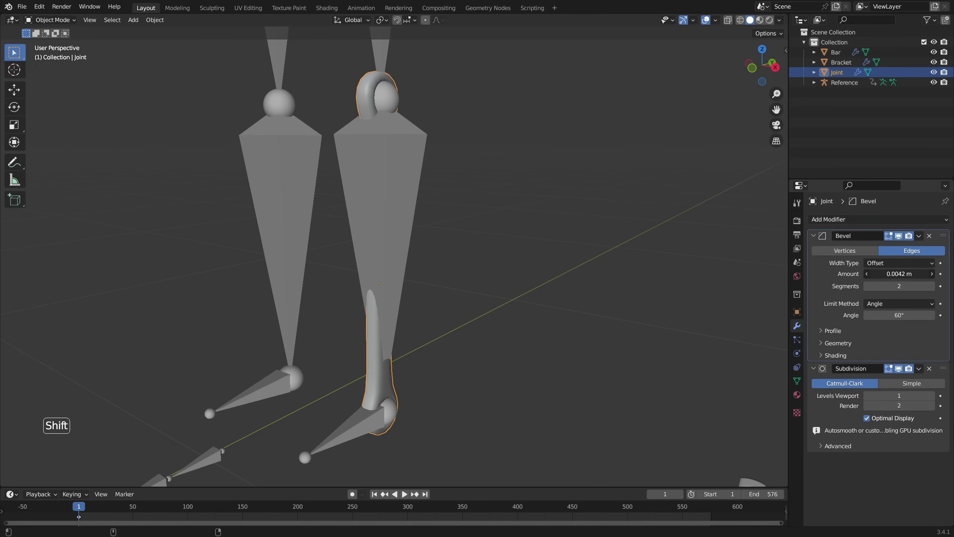
{"action": "middle_click_drag", "start_coordinate": [561, 305], "coordinate": [567, 263]}
{"action": "key", "text": "ctrl+a"}
{"action": "left_click", "coordinate": [481, 216]}
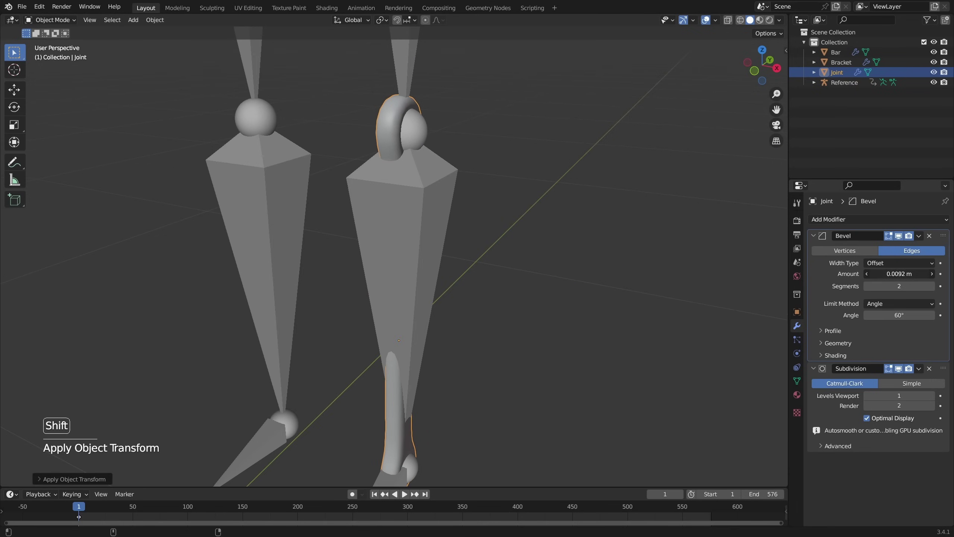
In the front view, duplicate the lower leg joint and place the copy along the outer side of the thigh bone
{"action": "key", "text": "KP_1"}
{"action": "key", "text": "shift+d"}
{"action": "left_click", "coordinate": [461, 261]}
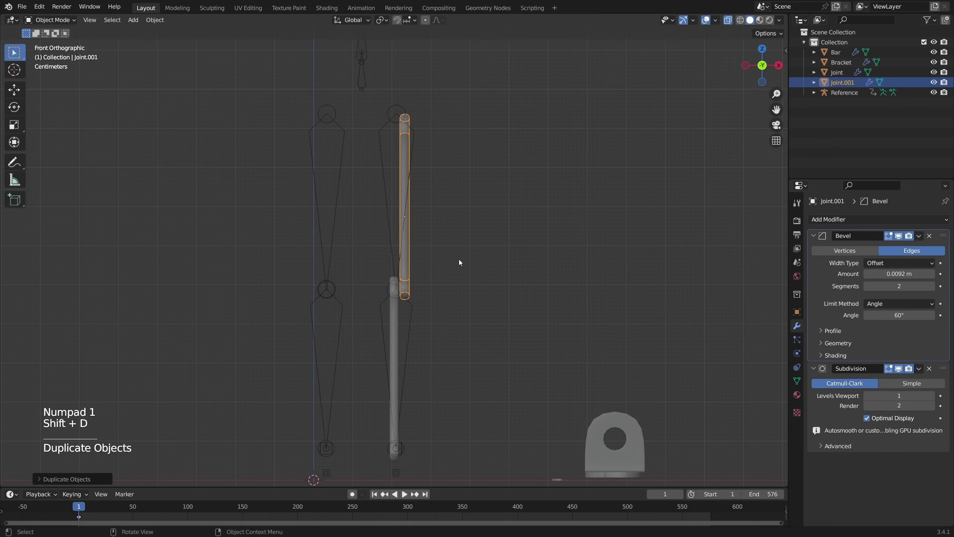
Stretch the thigh joint's upper end up by about 0.04 m and duplicate the joint onto the other side of the thigh
{"action": "left_click", "coordinate": [397, 335]}
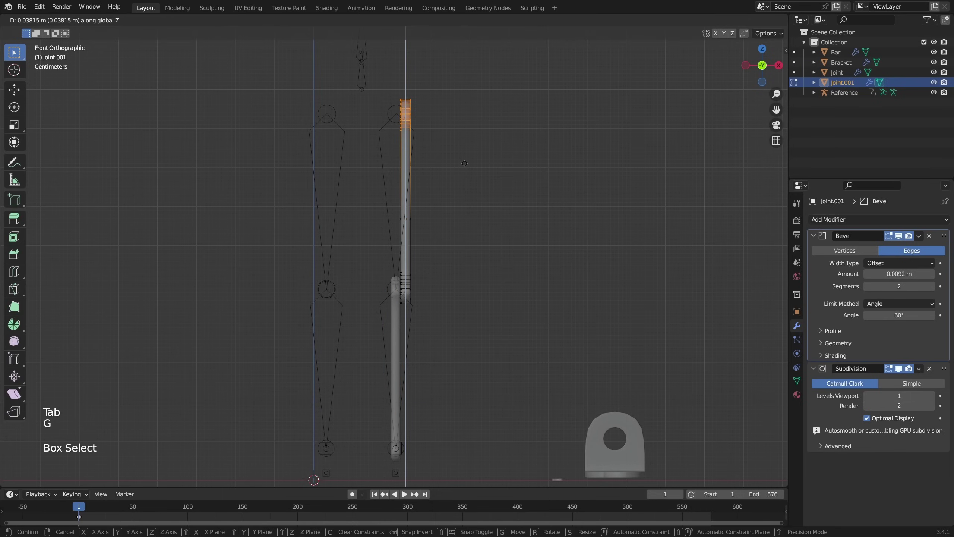
{"action": "left_click", "coordinate": [465, 163]}
{"action": "key", "text": "Tab"}
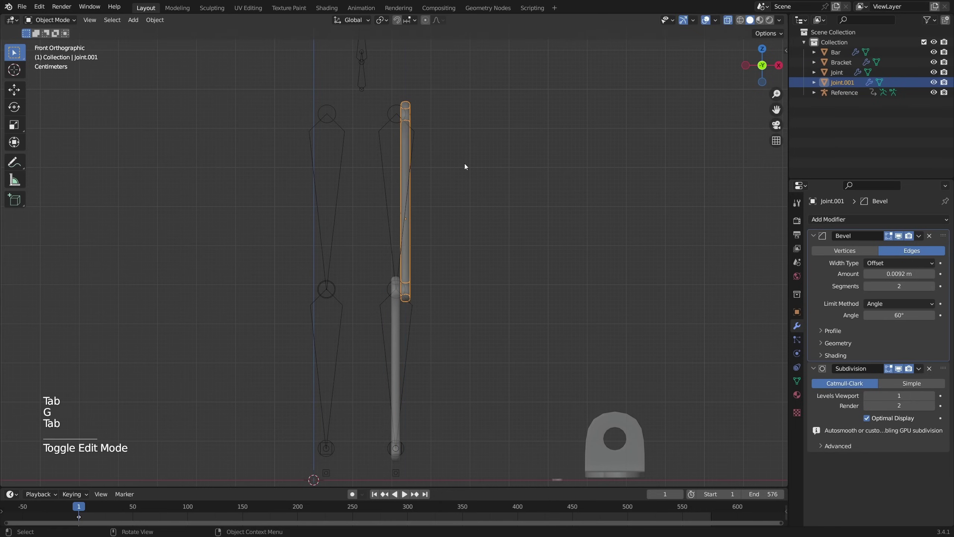
{"action": "key", "text": "shift+d"}
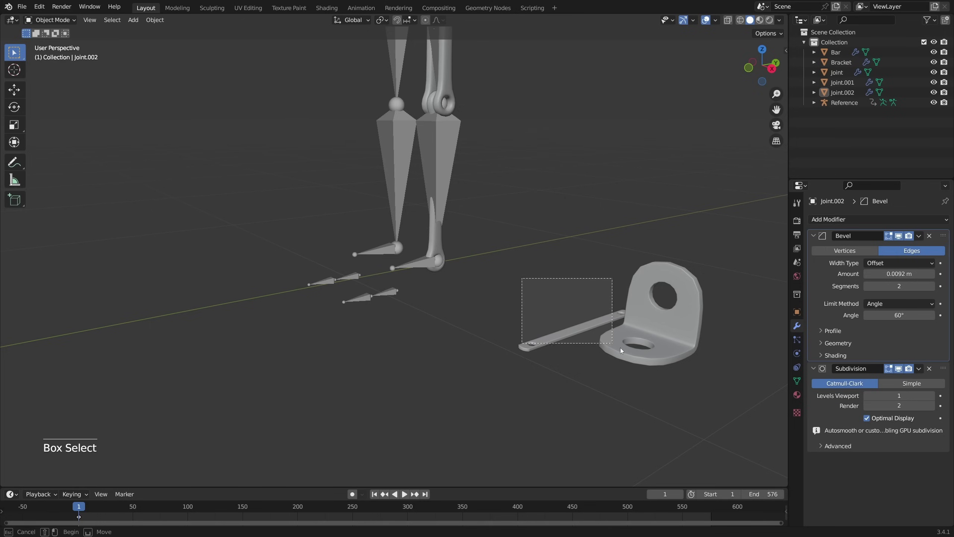
Hide the bar and the bracket lying on the ground
{"action": "left_click_drag", "start_coordinate": [620, 348], "coordinate": [658, 370]}
{"action": "key", "text": "h"}
Duplicate the lower leg joint in the right view, place the copy above the foot and clear its rotation
{"action": "left_click", "coordinate": [448, 275]}
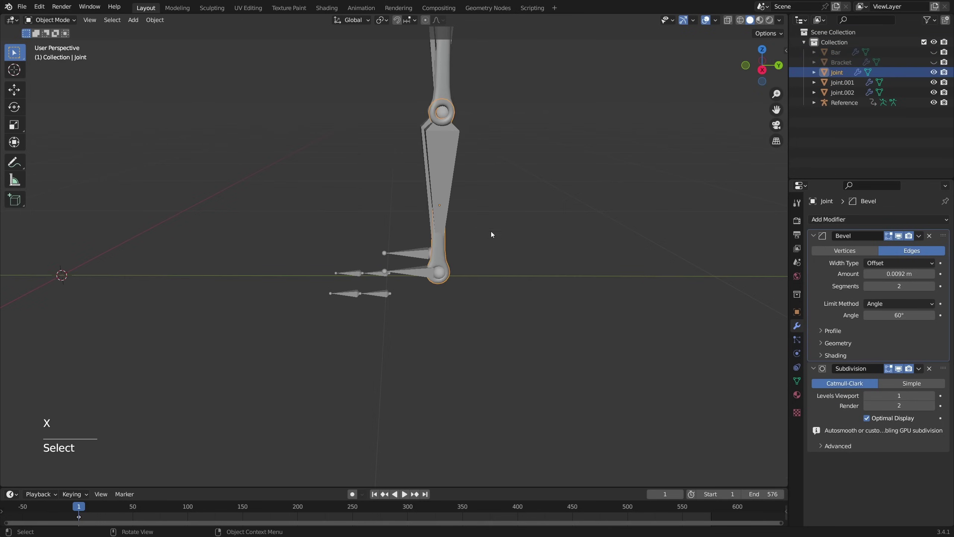
{"action": "mouse_move", "coordinate": [522, 296]}
{"action": "middle_mouse_down"}
{"action": "mouse_move", "coordinate": [619, 297]}
{"action": "mouse_move", "coordinate": [511, 293]}
{"action": "mouse_move", "coordinate": [530, 292]}
{"action": "middle_mouse_up"}
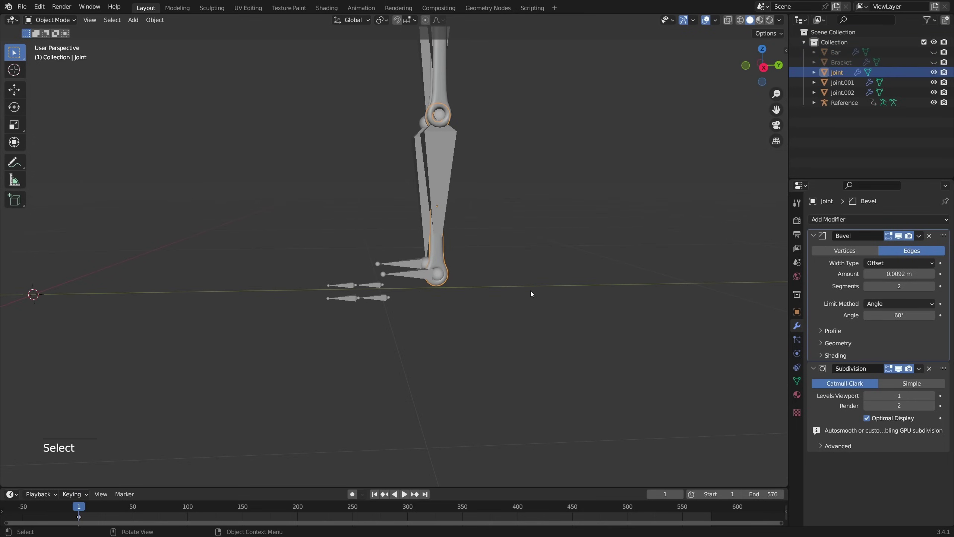
{"action": "left_click", "coordinate": [764, 67]}
{"action": "scroll", "coordinate": [390, 266], "scroll_direction": "up", "scroll_amount": 4}
{"action": "middle_click_drag", "start_coordinate": [603, 268], "coordinate": [686, 298], "text": "shift"}
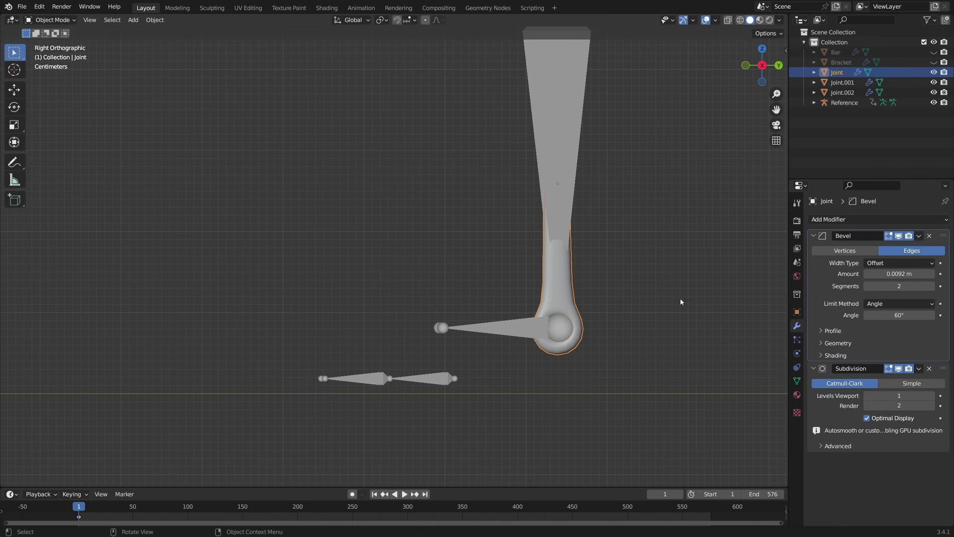
{"action": "scroll", "coordinate": [686, 299], "scroll_direction": "down", "scroll_amount": 2}
{"action": "key", "text": "shift+d"}
{"action": "left_click", "coordinate": [537, 297]}
{"action": "key", "text": "alt+r"}
With X-ray on, shorten the horizontal copy by moving its ankle-side end and middle vertices along its length
{"action": "key", "text": "Tab"}
{"action": "key", "text": "alt+z"}
{"action": "key", "text": "b"}
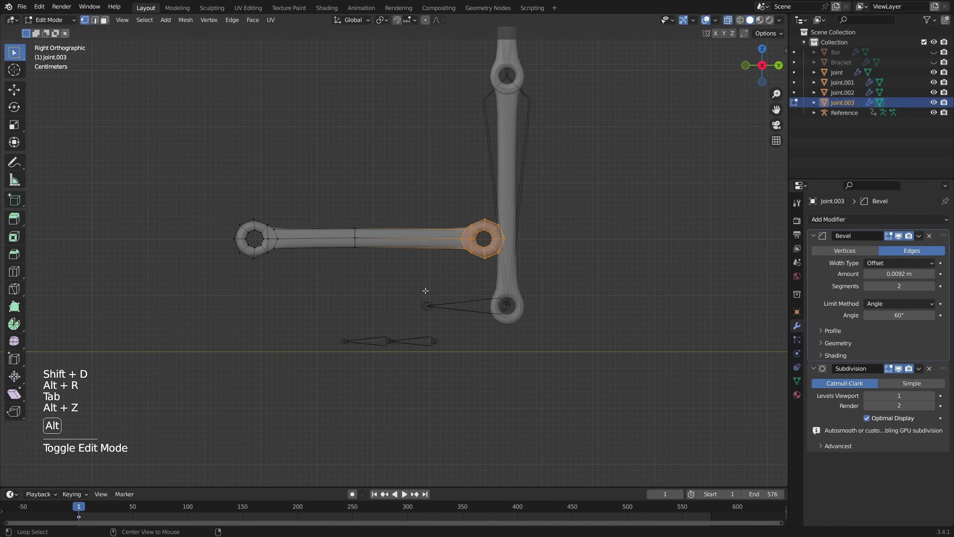
{"action": "left_click_drag", "start_coordinate": [542, 180], "coordinate": [325, 309]}
{"action": "scroll", "coordinate": [496, 303], "scroll_direction": "up", "scroll_amount": 2}
{"action": "key", "text": "g"}
{"action": "middle_click_drag", "start_coordinate": [511, 296], "coordinate": [430, 295]}
{"action": "left_click", "coordinate": [423, 294]}
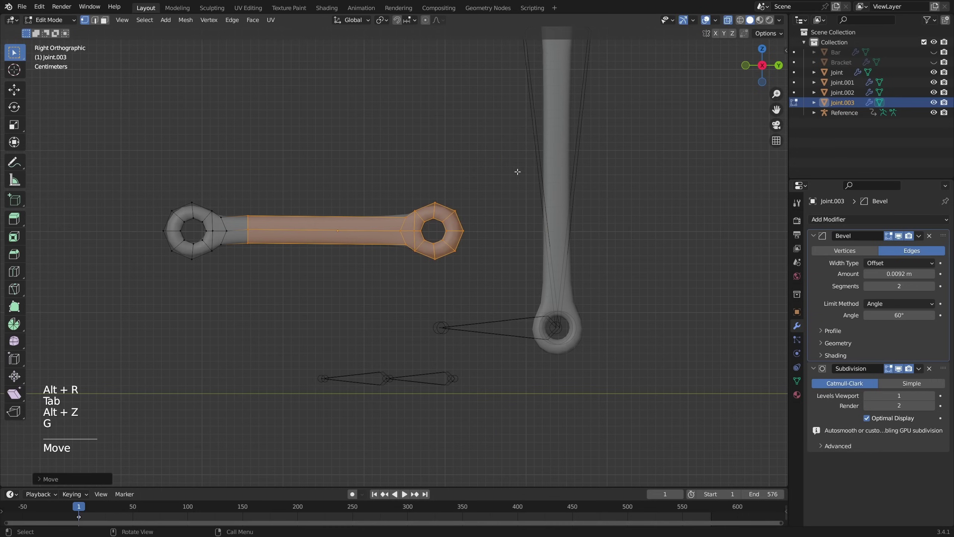
Shorten the horizontal copy further by moving only its ankle-side ring toward the toe-side end
{"action": "left_click_drag", "start_coordinate": [522, 166], "coordinate": [353, 278]}
{"action": "key", "text": "g"}
{"action": "middle_click_drag", "start_coordinate": [457, 282], "coordinate": [415, 280]}
{"action": "left_click", "coordinate": [415, 280]}
{"action": "key", "text": "Tab"}
Move and rotate the shortened copy so one hole sits on the ankle and it slopes down toward the toe bones
{"action": "key", "text": "g"}
{"action": "left_click", "coordinate": [470, 369]}
{"action": "key", "text": "r"}
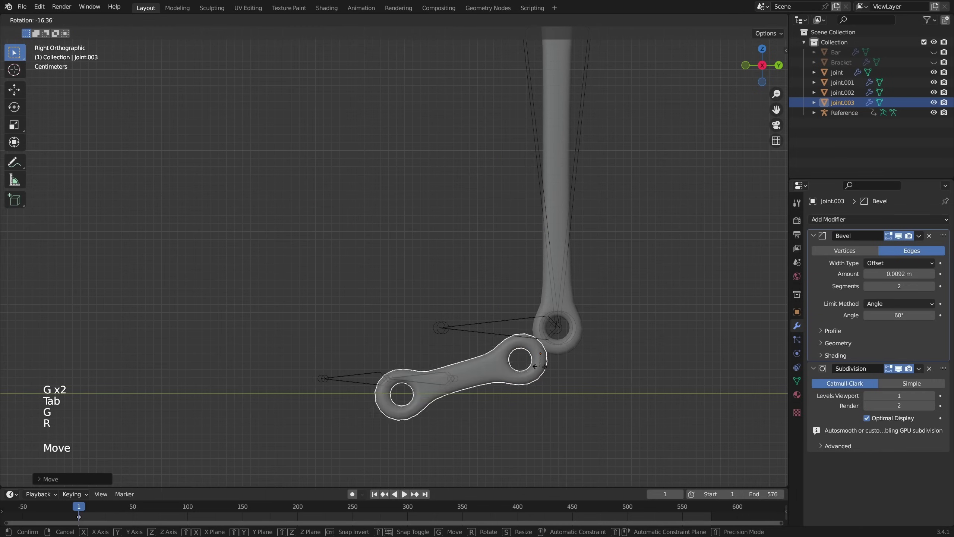
{"action": "left_click", "coordinate": [541, 396]}
{"action": "key", "text": "q"}
{"action": "left_click", "coordinate": [540, 343]}
{"action": "key", "text": "alt+z"}
{"action": "key", "text": "g"}
{"action": "key", "text": "r"}
{"action": "key", "text": "alt+z"}
{"action": "key", "text": "g"}
Adjust the foot joint's length by moving its front ring's vertices along the local Y axis
{"action": "key", "text": "Tab"}
{"action": "left_click_drag", "start_coordinate": [301, 302], "coordinate": [433, 421]}
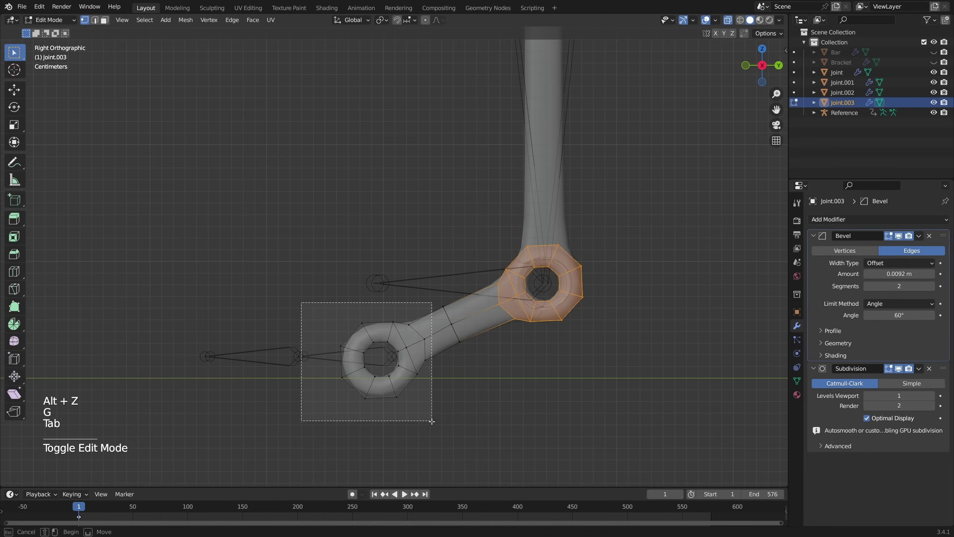
{"action": "key", "text": "g"}
{"action": "key", "text": "y"}
{"action": "key", "text": "y"}
{"action": "left_click", "coordinate": [484, 384]}
{"action": "key", "text": "Tab"}
Move the foot joint along X to one side of the shin joint and place a duplicate on the opposite side
{"action": "key", "text": "alt+z"}
{"action": "key", "text": "g"}
{"action": "key", "text": "x"}
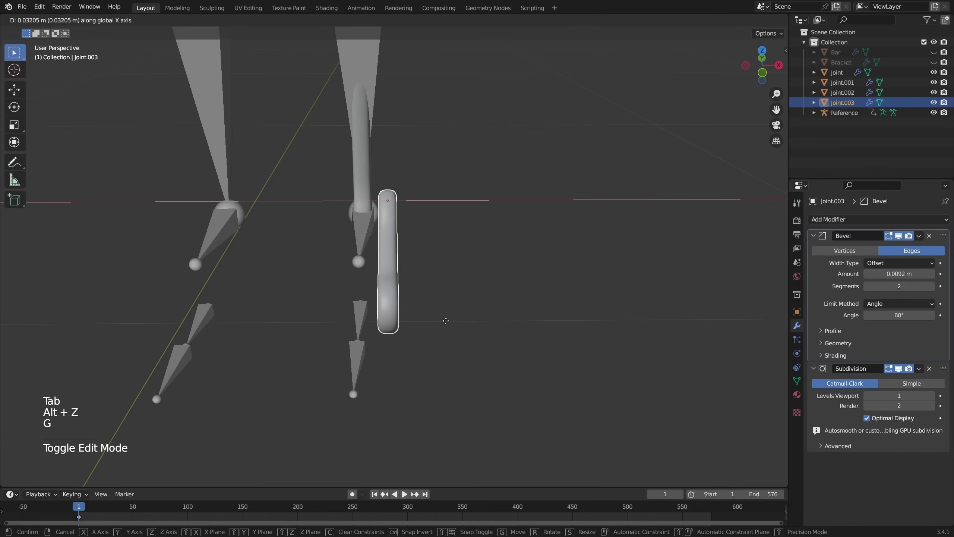
{"action": "left_click", "coordinate": [434, 317]}
{"action": "middle_click_drag", "start_coordinate": [435, 317], "coordinate": [491, 316], "text": "shift"}
{"action": "key", "text": "shift+d"}
{"action": "key", "text": "x"}
{"action": "left_click", "coordinate": [454, 311]}
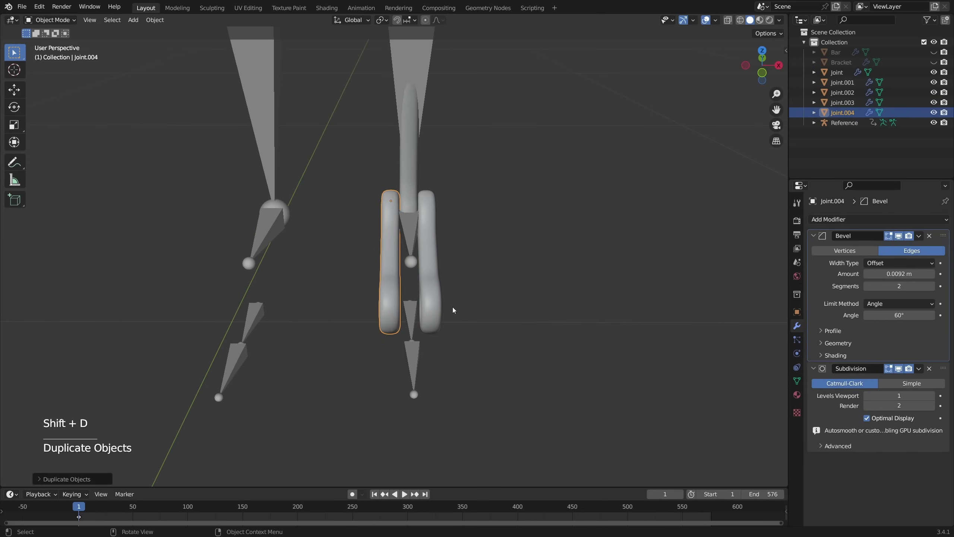
Duplicate the outer foot joint, rotate the copy in side view to hang vertically, and place its upper hole on the ankle
{"action": "left_click", "coordinate": [432, 311]}
{"action": "key", "text": "KP_3"}
{"action": "key", "text": "shift+d"}
{"action": "key", "text": "r"}
{"action": "left_click", "coordinate": [616, 280]}
{"action": "key", "text": "g"}
{"action": "left_click", "coordinate": [579, 251]}
With X-ray on, shorten the vertical heel copy by moving its lower ring up along Z, and scale that ring down
{"action": "key", "text": "Tab"}
{"action": "key", "text": "alt+z"}
{"action": "left_click_drag", "start_coordinate": [542, 318], "coordinate": [419, 465]}
{"action": "key", "text": "g"}
{"action": "key", "text": "z"}
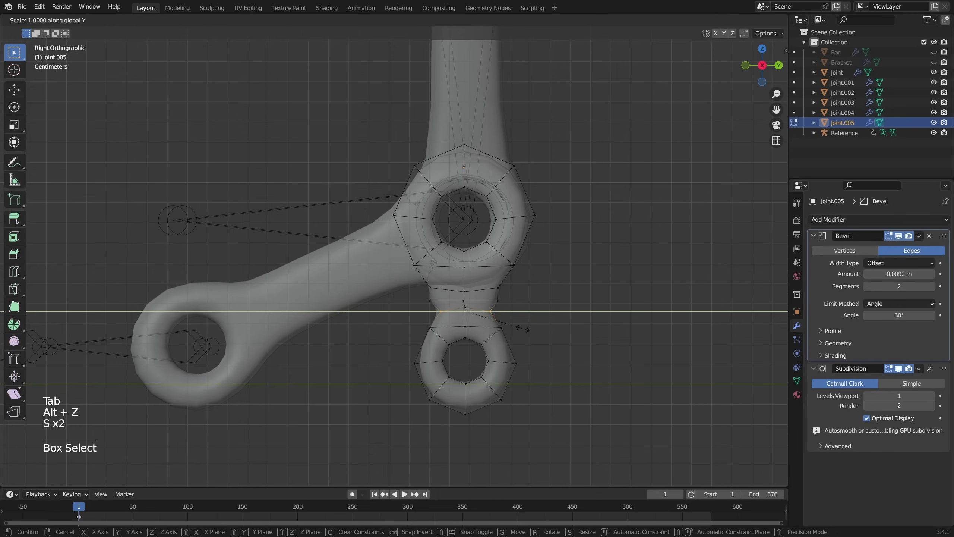
{"action": "left_click", "coordinate": [544, 332]}
{"action": "key", "text": "Tab"}
{"action": "key", "text": "alt+z"}
{"action": "scroll", "coordinate": [544, 332], "scroll_direction": "down", "scroll_amount": 6}
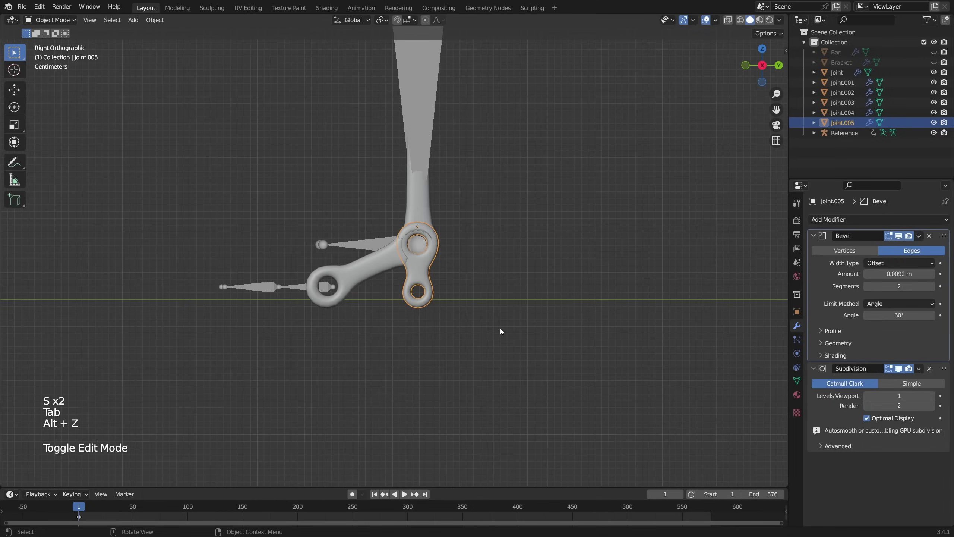
Move the heel joint along X so it is centred between the two foot joints
{"action": "key", "text": "alt+a"}
{"action": "middle_click_drag", "start_coordinate": [404, 316], "coordinate": [379, 313]}
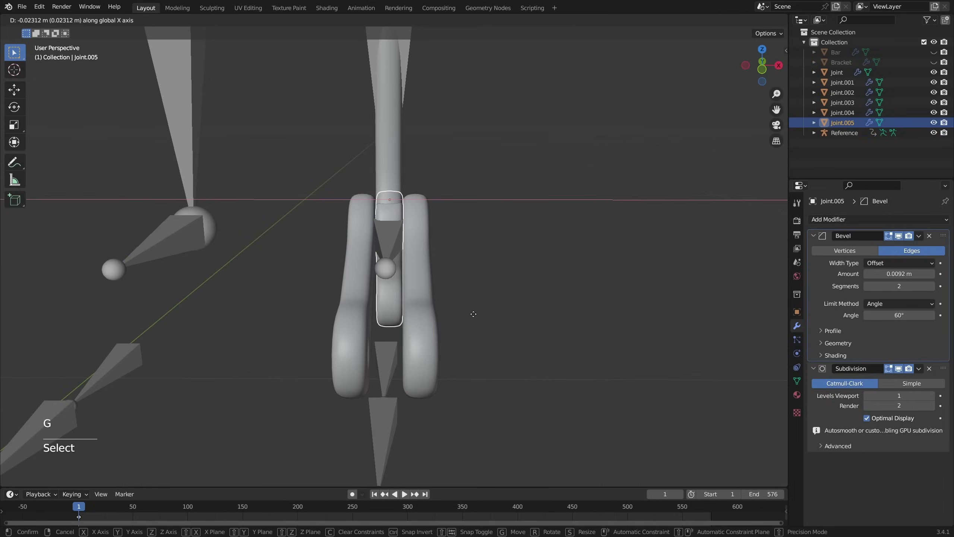
{"action": "left_click", "coordinate": [473, 314]}
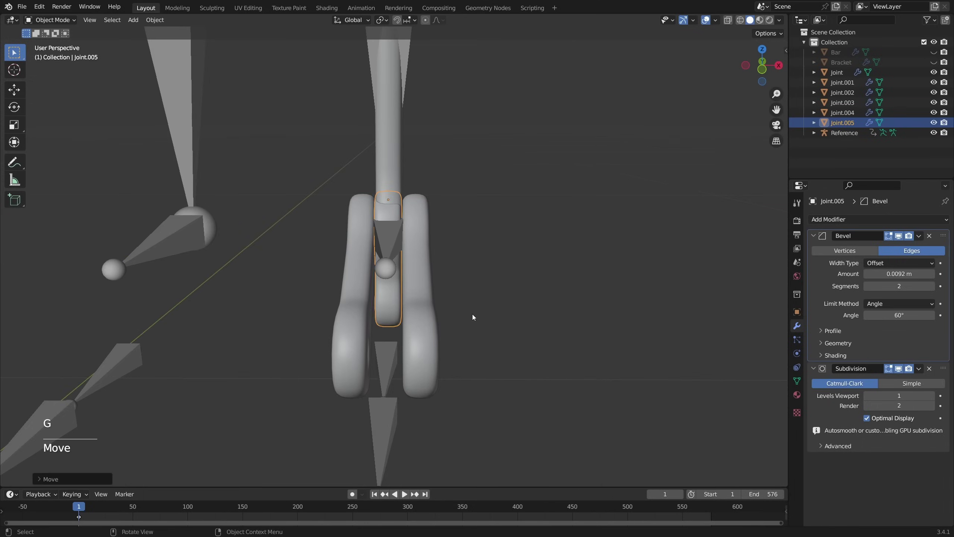
{"action": "scroll", "coordinate": [474, 314], "scroll_direction": "down", "scroll_amount": 1}
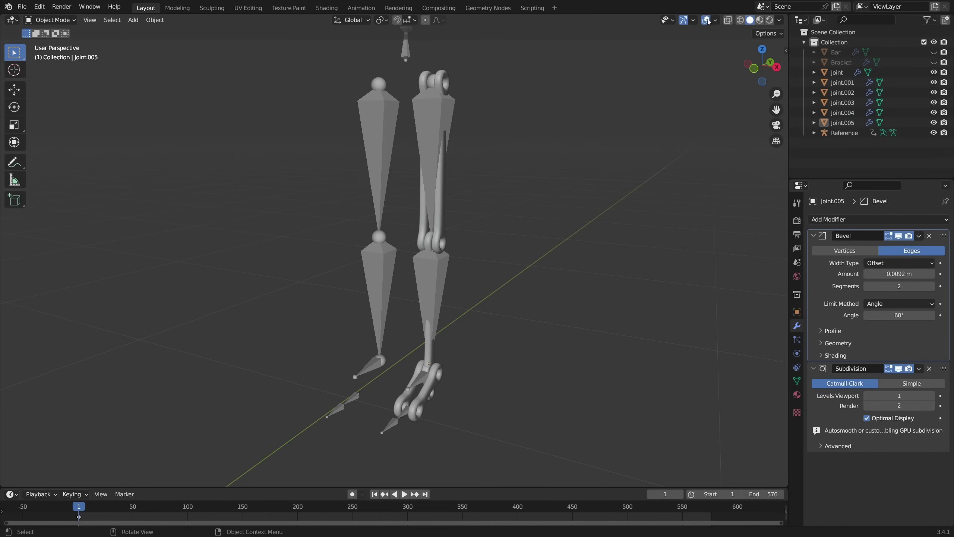
Hide the viewport overlays, switch to Material Preview shading, and examine the assembled leg, knee and foot joints
{"action": "key", "text": "alt+shift+z"}
{"action": "middle_click_drag", "start_coordinate": [544, 262], "coordinate": [567, 211]}
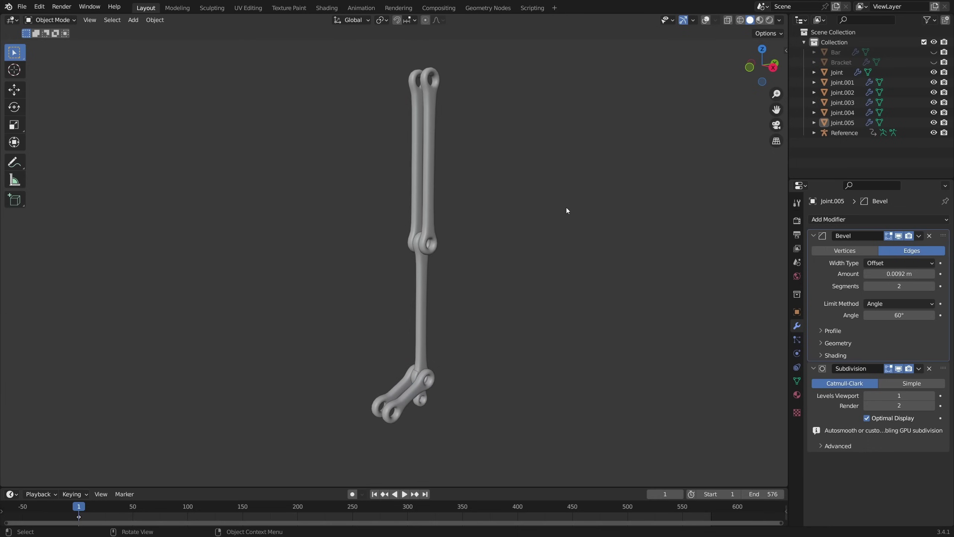
{"action": "left_click", "coordinate": [760, 20]}
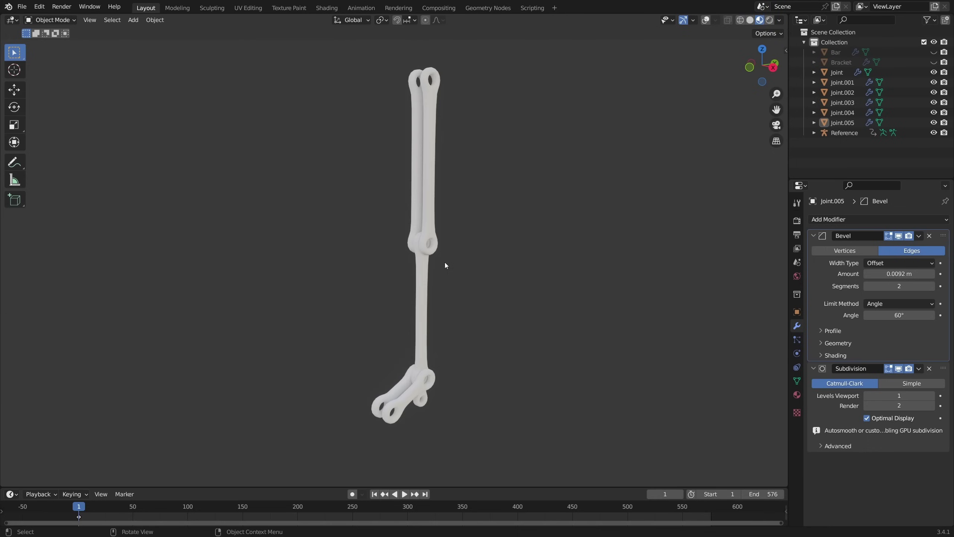
{"action": "scroll", "coordinate": [517, 264], "scroll_direction": "up", "scroll_amount": 7}
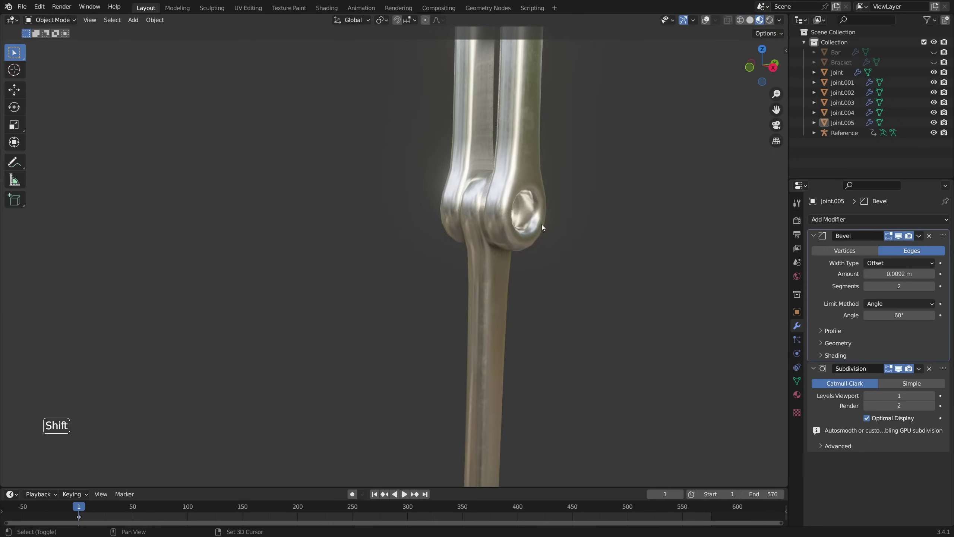
{"action": "middle_click_drag", "start_coordinate": [600, 169], "coordinate": [525, 284], "text": "shift"}
{"action": "middle_click_drag", "start_coordinate": [479, 312], "coordinate": [510, 200]}
{"action": "scroll", "coordinate": [484, 286], "scroll_direction": "down", "scroll_amount": 2}
{"action": "middle_click_drag", "start_coordinate": [507, 244], "coordinate": [459, 309], "text": "shift"}
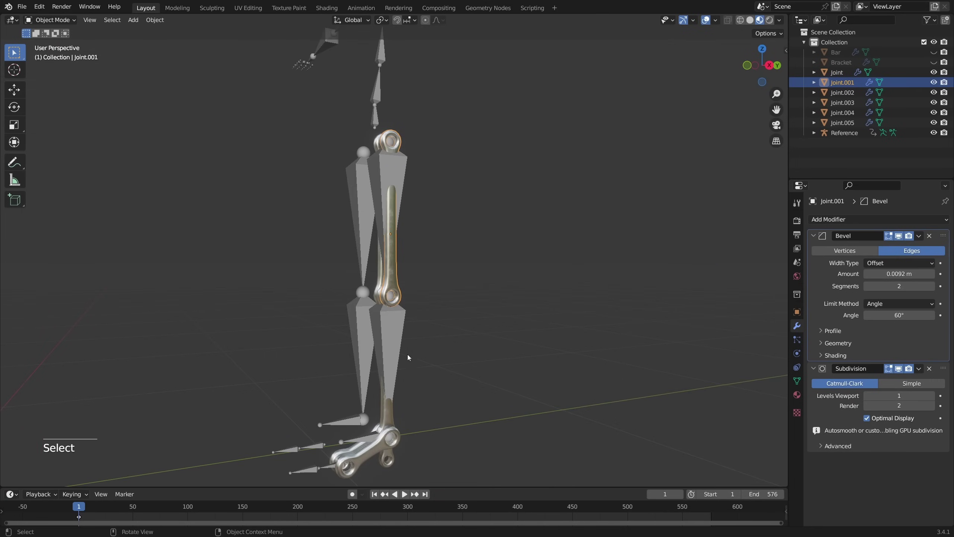
Duplicate the thigh joint, move the copy up toward the arm bones, and clear its rotation
{"action": "key", "text": "alt+a"}
{"action": "left_click", "coordinate": [418, 290]}
{"action": "scroll", "coordinate": [452, 298], "scroll_direction": "down", "scroll_amount": 2}
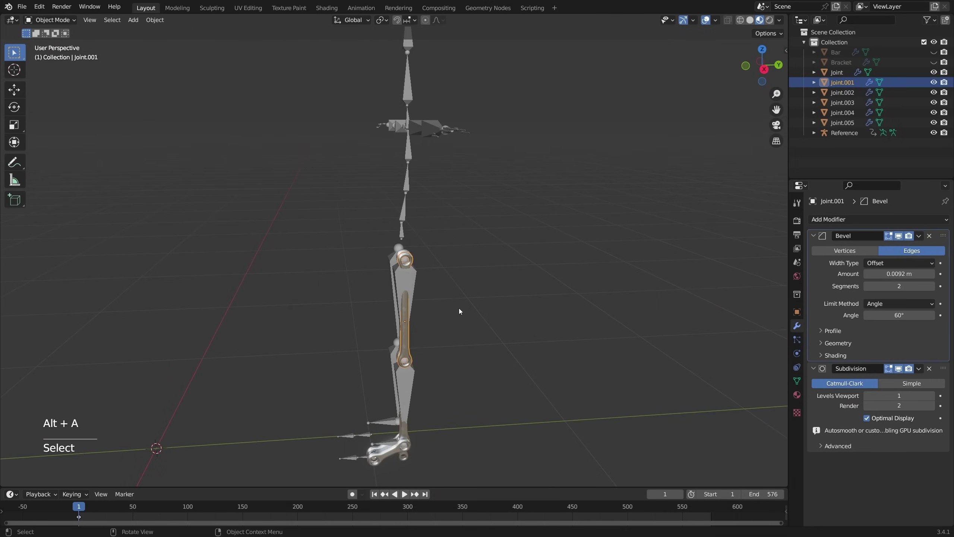
{"action": "key", "text": "shift+d"}
{"action": "left_click", "coordinate": [486, 193]}
{"action": "middle_click_drag", "start_coordinate": [486, 193], "coordinate": [550, 298]}
{"action": "key", "text": "alt+r"}
{"action": "middle_click_drag", "start_coordinate": [580, 334], "coordinate": [560, 340]}
Rotate the copy about the Z axis in snapped increments until it lies parallel to the arm bones
{"action": "key", "text": "r"}
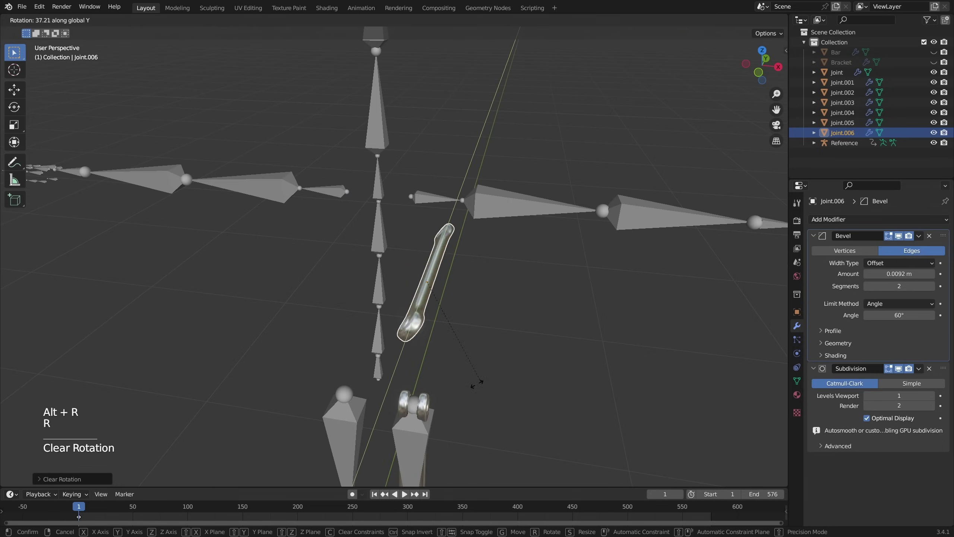
{"action": "key", "text": "z"}
{"action": "key", "text": "ctrl"}
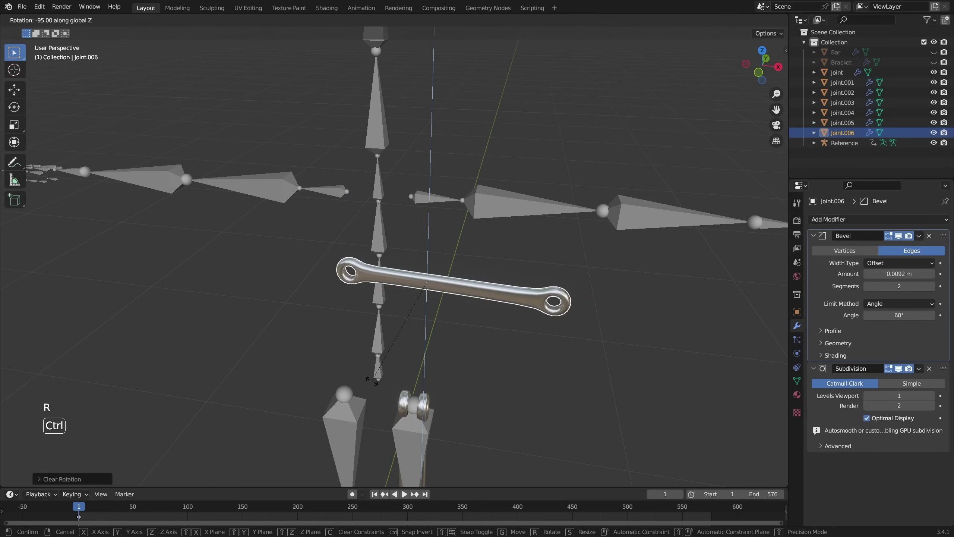
{"action": "left_click", "coordinate": [378, 381]}
{"action": "middle_click_drag", "start_coordinate": [517, 320], "coordinate": [530, 313]}
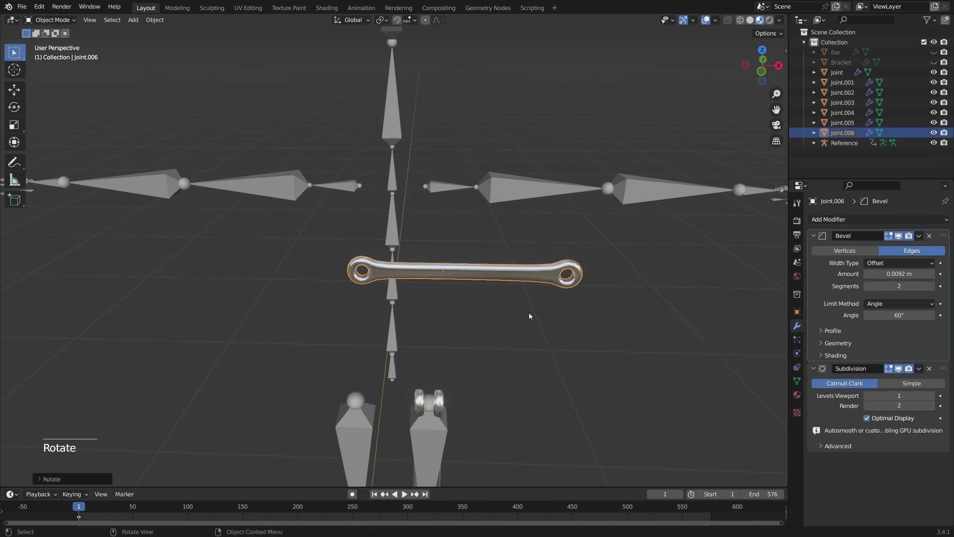
In front view, move the copy so one hole sits on the shoulder, and switch to Solid shading with X-ray
{"action": "key", "text": "KP_1"}
{"action": "scroll", "coordinate": [529, 313], "scroll_direction": "up", "scroll_amount": 3}
{"action": "key", "text": "alt+z"}
{"action": "scroll", "coordinate": [530, 313], "scroll_direction": "up", "scroll_amount": 1, "text": "alt"}
{"action": "key", "text": "g"}
{"action": "left_click", "coordinate": [584, 231]}
{"action": "middle_click_drag", "start_coordinate": [613, 197], "coordinate": [492, 294], "text": "shift"}
{"action": "key", "text": "z"}
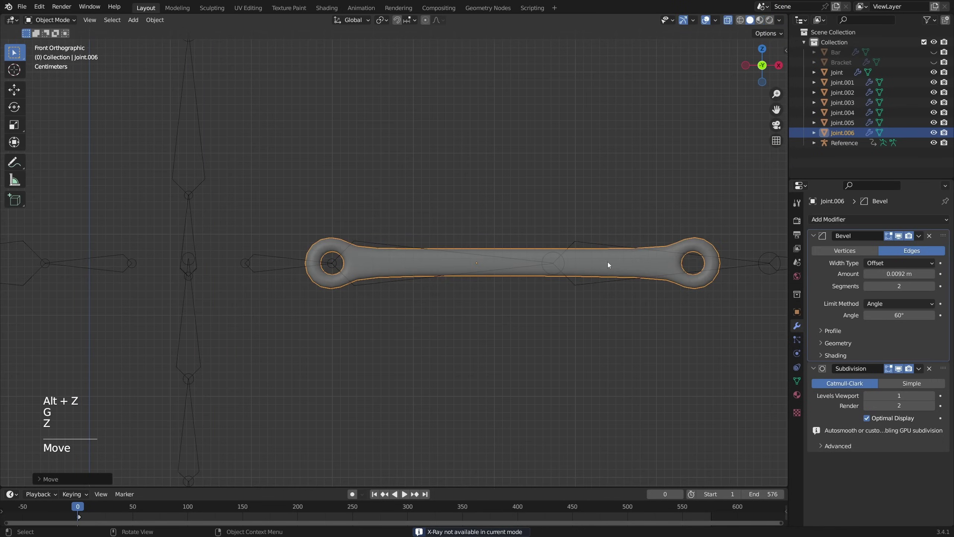
Shorten the upper-arm joint by moving its elbow-side end and middle vertices inward along X
{"action": "key", "text": "Tab"}
{"action": "left_click_drag", "start_coordinate": [751, 199], "coordinate": [470, 378]}
{"action": "key", "text": "g"}
{"action": "key", "text": "x"}
{"action": "left_click", "coordinate": [538, 323]}
Deselect the upper-arm joint's middle vertices and move only its outer ring along X to the elbow
{"action": "left_click_drag", "start_coordinate": [376, 222], "coordinate": [488, 312], "text": "ctrl"}
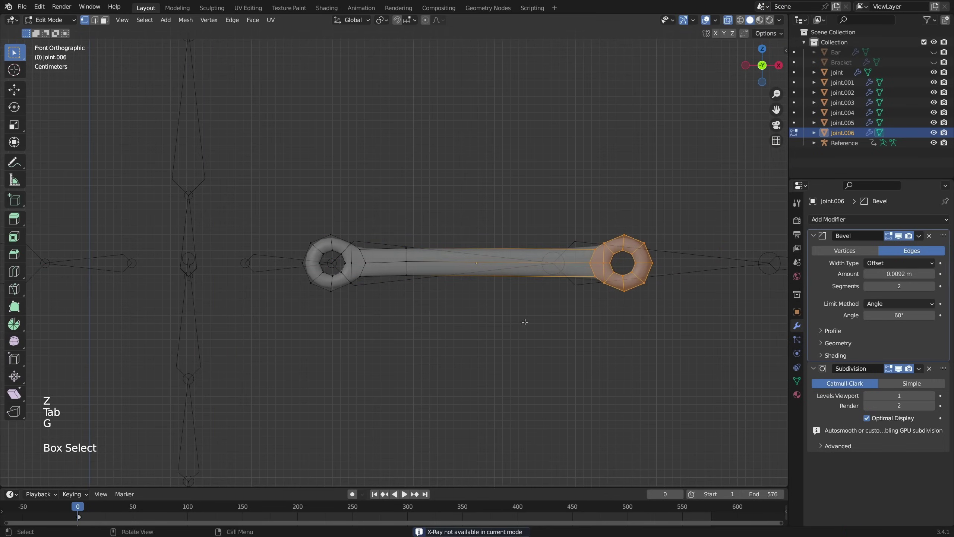
{"action": "key", "text": "g"}
{"action": "key", "text": "x"}
{"action": "left_click", "coordinate": [446, 321]}
{"action": "middle_click_drag", "start_coordinate": [618, 300], "coordinate": [430, 283], "text": "shift"}
Duplicate the upper-arm joint along X onto the forearm and rotate the copy about X so their rings interlock at the elbow
{"action": "key", "text": "Tab"}
{"action": "key", "text": "shift+d"}
{"action": "key", "text": "x"}
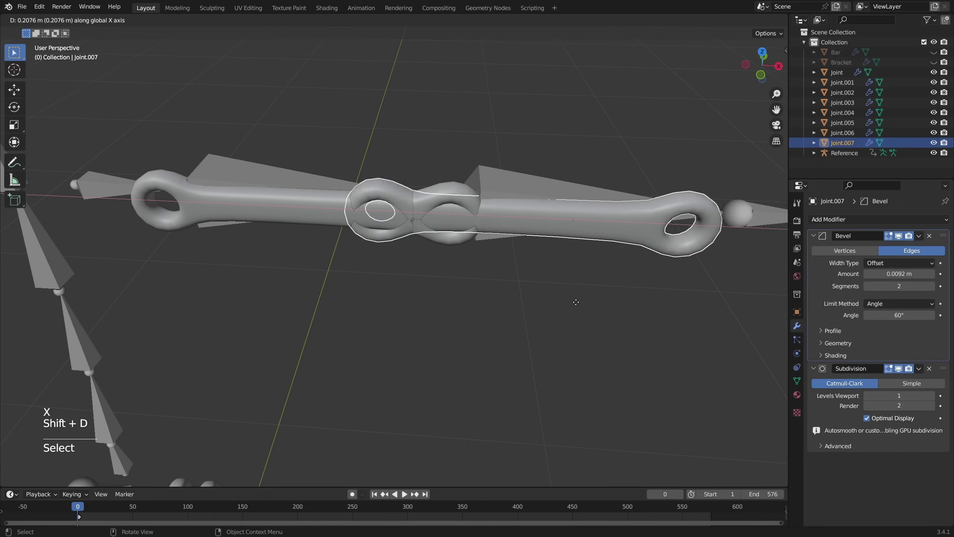
{"action": "left_click", "coordinate": [663, 303]}
{"action": "key", "text": "r"}
{"action": "key", "text": "x"}
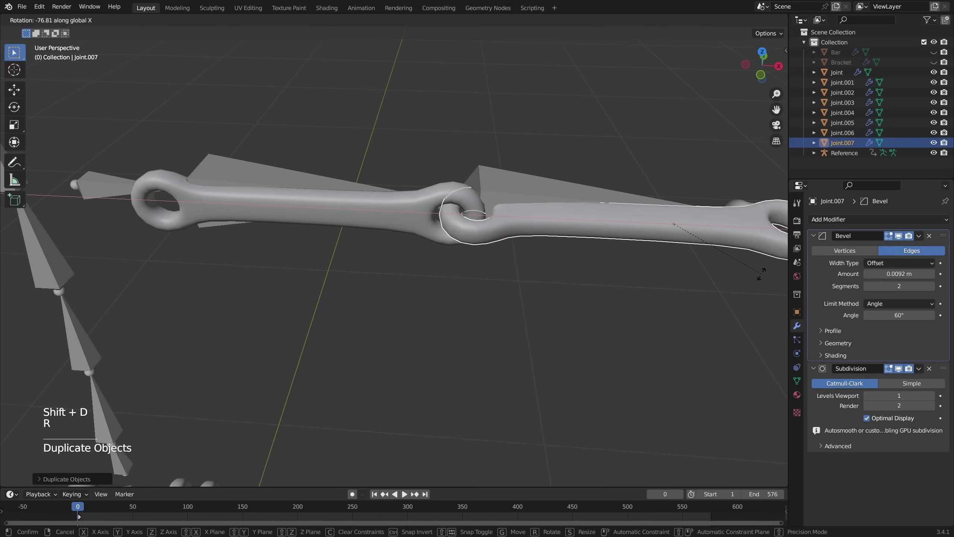
{"action": "left_click", "coordinate": [760, 273]}
In top view, shorten the forearm joint by moving its outer ring along X to the wrist
{"action": "key", "text": "Tab"}
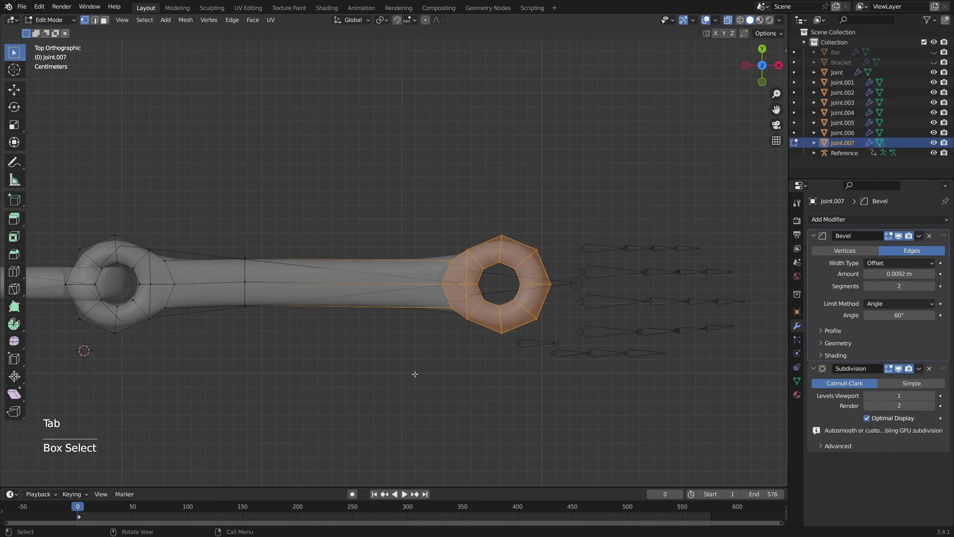
{"action": "key", "text": "g"}
{"action": "key", "text": "x"}
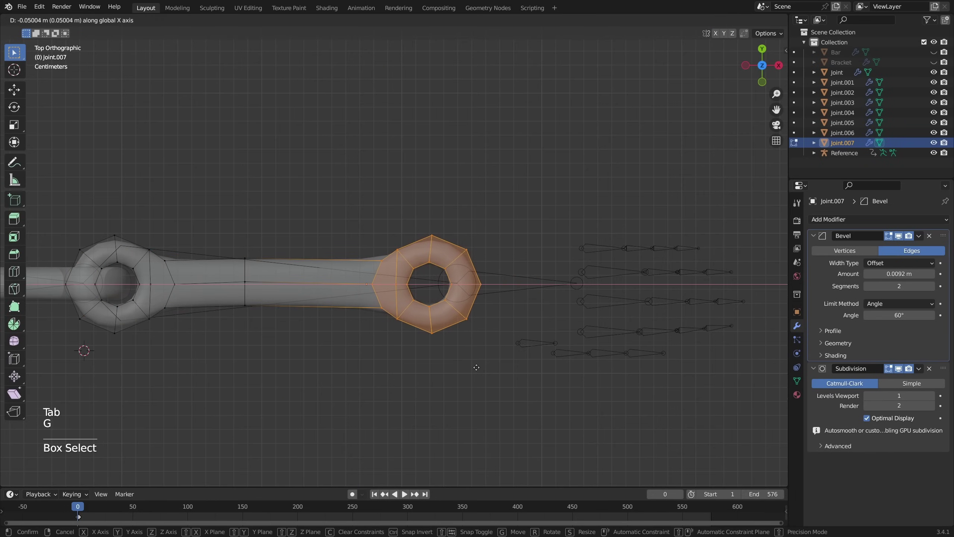
{"action": "left_click", "coordinate": [476, 367]}
Move the forearm joint's middle vertices to the centre between its two rings, and leave Edit Mode with X-ray off
{"action": "middle_click_drag", "start_coordinate": [302, 352], "coordinate": [465, 333], "text": "shift"}
{"action": "scroll", "coordinate": [465, 333], "scroll_direction": "up", "scroll_amount": 1}
{"action": "left_click_drag", "start_coordinate": [390, 214], "coordinate": [458, 345]}
{"action": "key", "text": "g"}
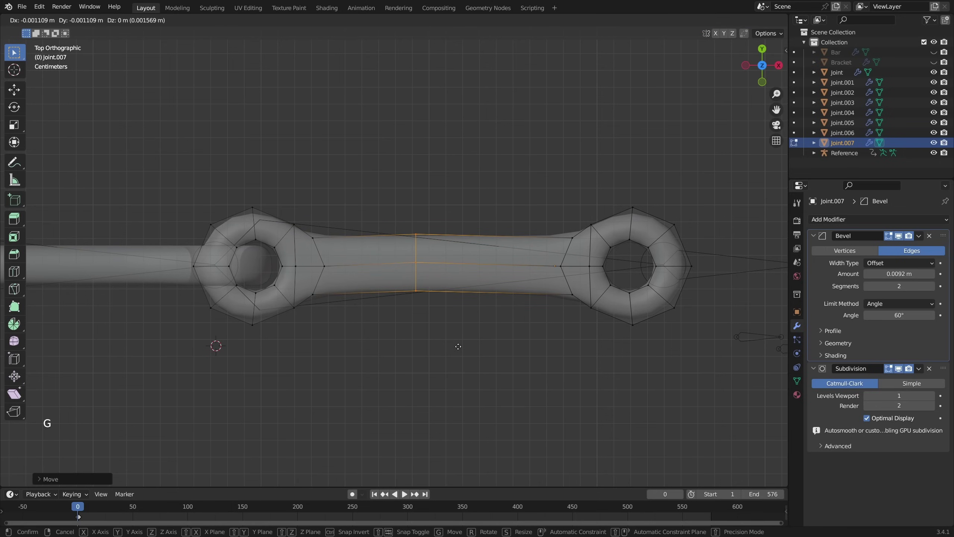
{"action": "key", "text": "Tab"}
{"action": "key", "text": "alt+z"}
Examine the upper-arm and forearm joints with the viewport overlays briefly hidden
{"action": "scroll", "coordinate": [362, 312], "scroll_direction": "down", "scroll_amount": 3}
{"action": "key", "text": "z"}
{"action": "middle_click_drag", "start_coordinate": [363, 312], "coordinate": [464, 310]}
{"action": "key", "text": "shift+alt+z"}
{"action": "key", "text": "shift+alt+z"}
{"action": "middle_click_drag", "start_coordinate": [538, 337], "coordinate": [416, 296], "text": "shift"}
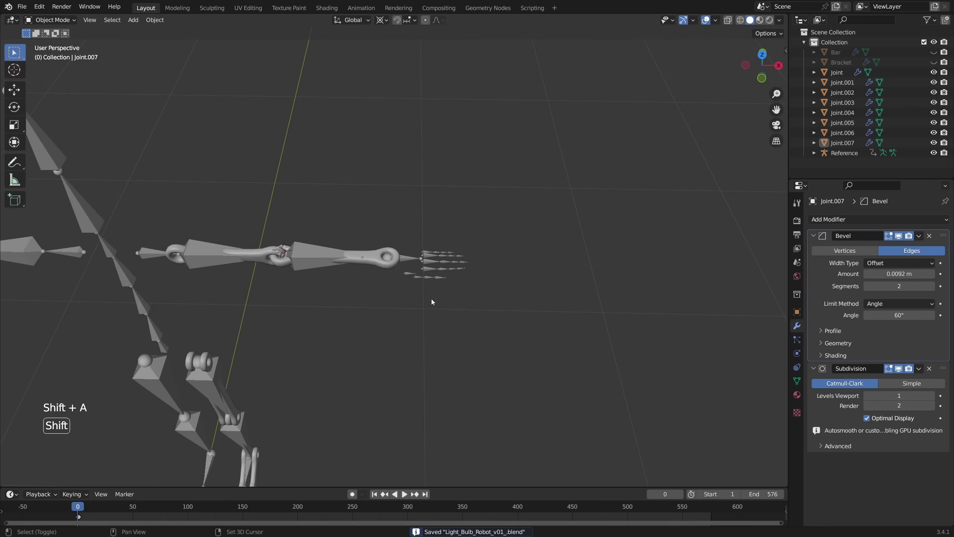
Add a torus mesh, scale it down to about the size of a joint ring, and place it near the wrist
{"action": "middle_click_drag", "start_coordinate": [431, 299], "coordinate": [492, 263], "text": "shift"}
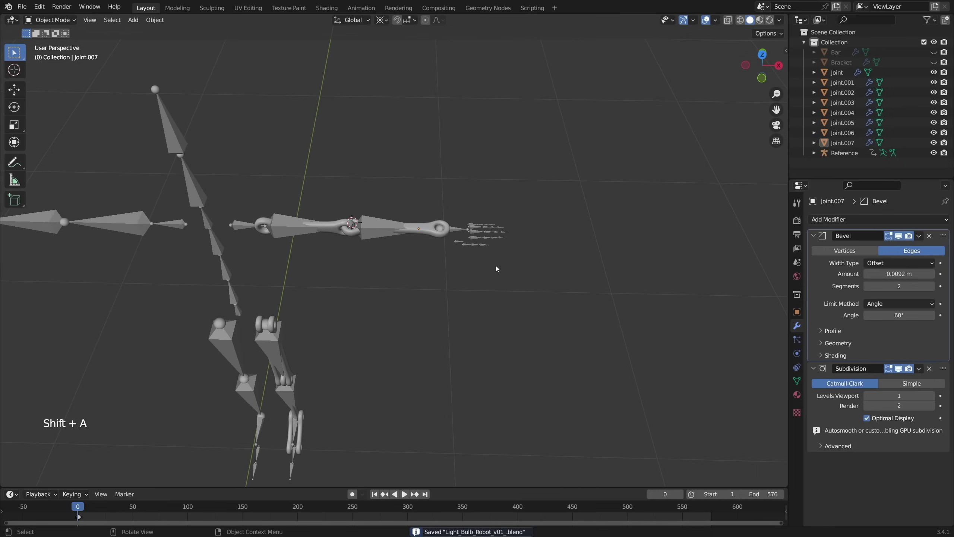
{"action": "key", "text": "shift+a"}
{"action": "mouse_move", "coordinate": [349, 224]}
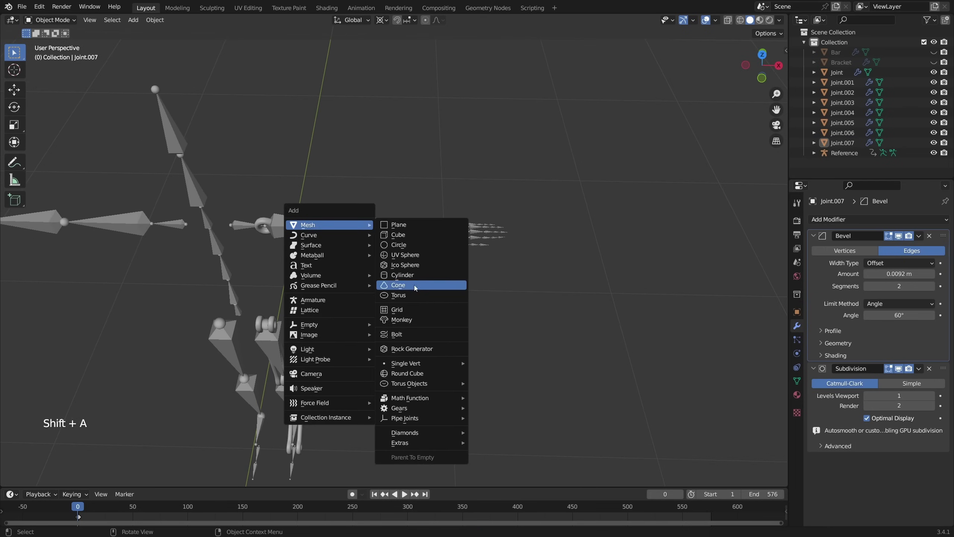
{"action": "left_click", "coordinate": [406, 295]}
{"action": "scroll", "coordinate": [444, 304], "scroll_direction": "down", "scroll_amount": 5}
{"action": "key", "text": "s"}
{"action": "left_click", "coordinate": [415, 261]}
{"action": "scroll", "coordinate": [522, 306], "scroll_direction": "up", "scroll_amount": 6}
{"action": "key", "text": "s"}
{"action": "left_click", "coordinate": [411, 251]}
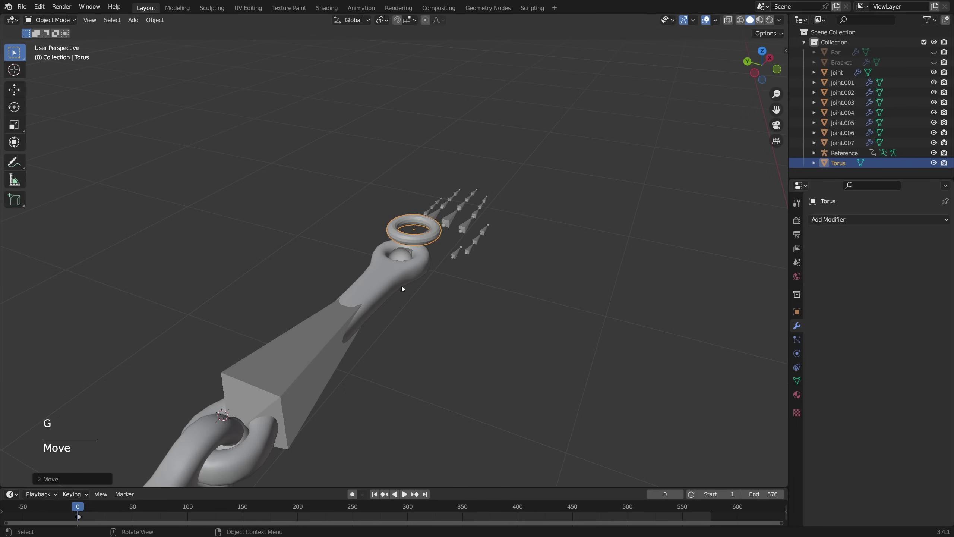
Delete the forearm joint's middle vertices, using X-ray to select through the mesh, so its two rings are separated
{"action": "left_click", "coordinate": [401, 286]}
{"action": "scroll", "coordinate": [492, 328], "scroll_direction": "up", "scroll_amount": 3}
{"action": "key", "text": "alt+z"}
{"action": "middle_click_drag", "start_coordinate": [491, 328], "coordinate": [287, 230], "text": "shift"}
{"action": "key", "text": "Tab"}
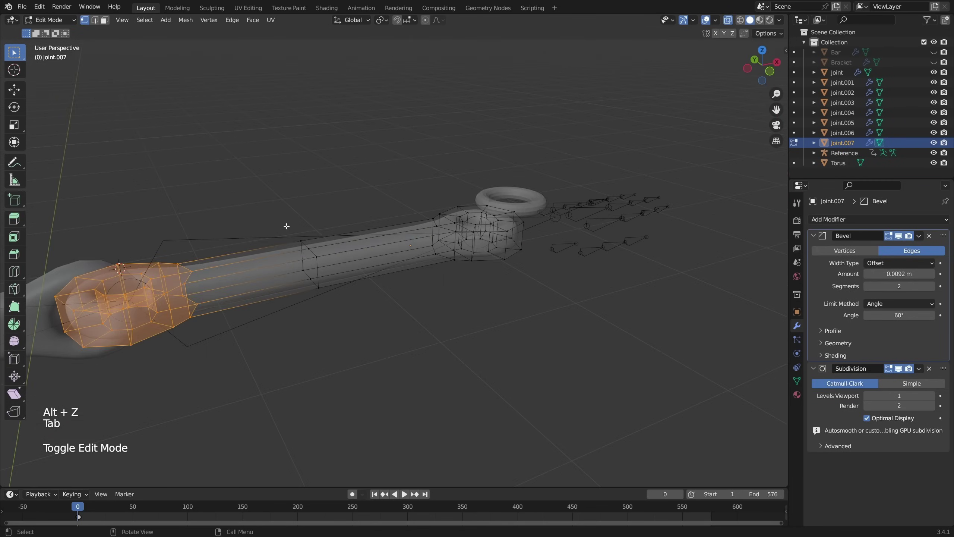
{"action": "left_click_drag", "start_coordinate": [273, 194], "coordinate": [376, 343]}
{"action": "key", "text": "x"}
{"action": "left_click", "coordinate": [338, 265]}
Rotate the forearm joint's wrist-end ring about X in snapped increments until it stands upright
{"action": "left_click_drag", "start_coordinate": [391, 141], "coordinate": [579, 331]}
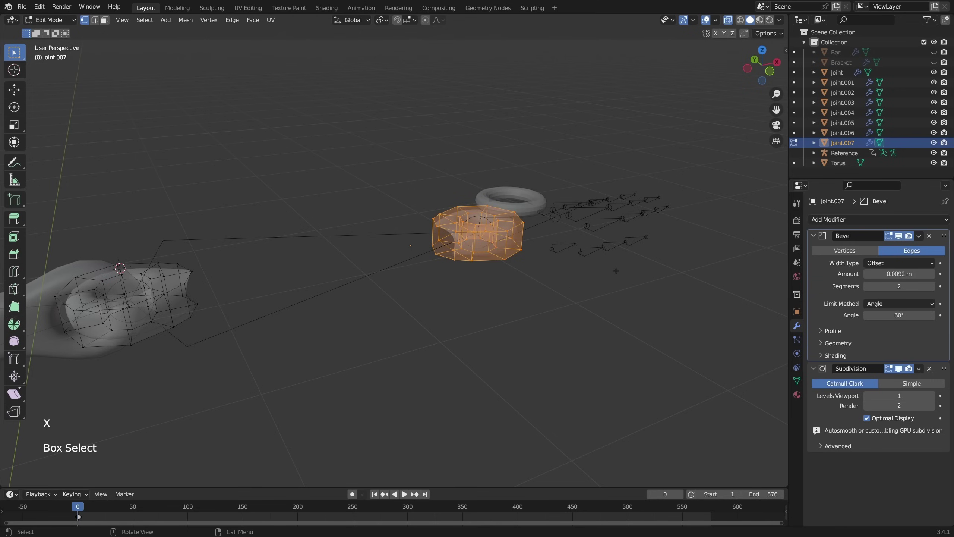
{"action": "key", "text": "x"}
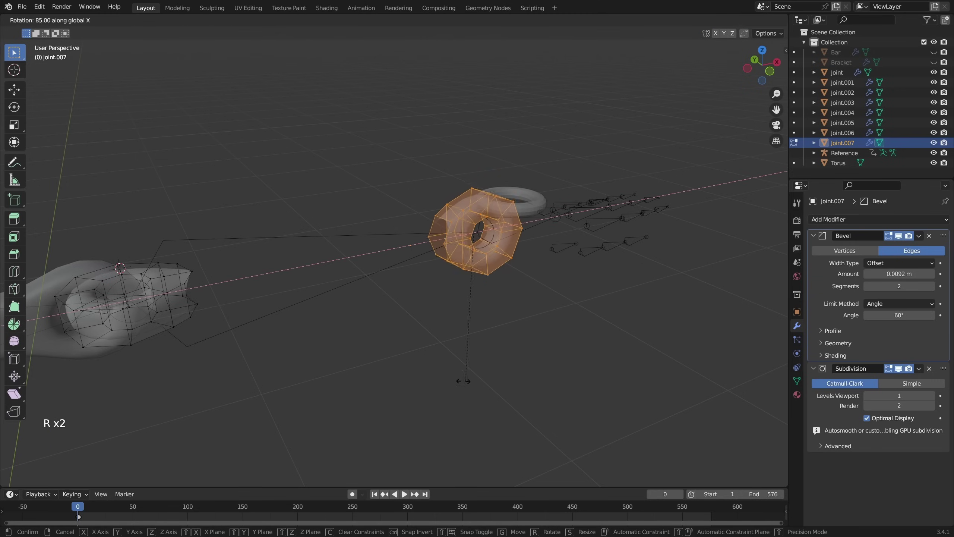
{"action": "left_click", "coordinate": [448, 381], "text": "ctrl"}
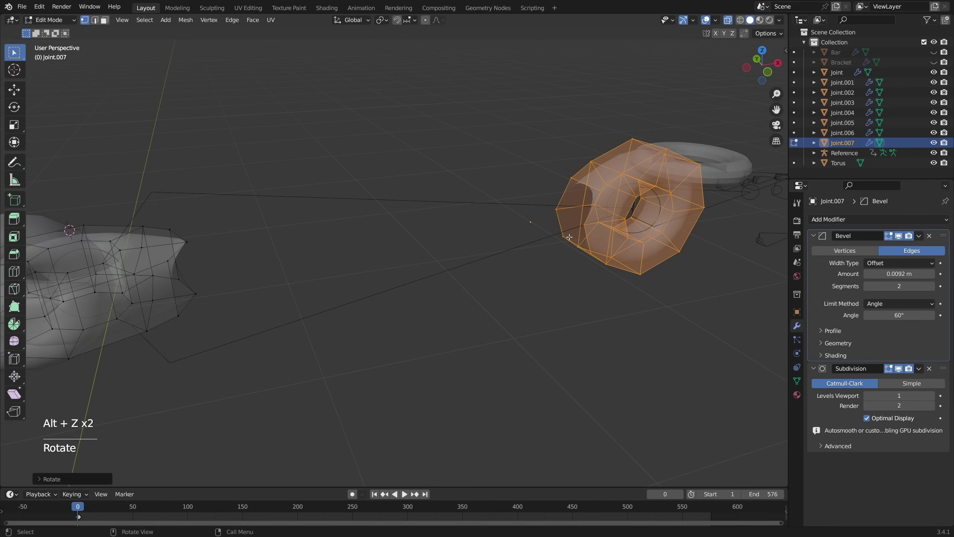
Select the open edge loops of the forearm joint's two ring ends and connect them with Bridge Edge Loops
{"action": "left_click", "coordinate": [560, 195], "text": "alt"}
{"action": "middle_click_drag", "start_coordinate": [559, 195], "coordinate": [548, 243]}
{"action": "key", "text": "g"}
{"action": "key", "text": "Escape"}
{"action": "key", "text": "ctrl+z"}
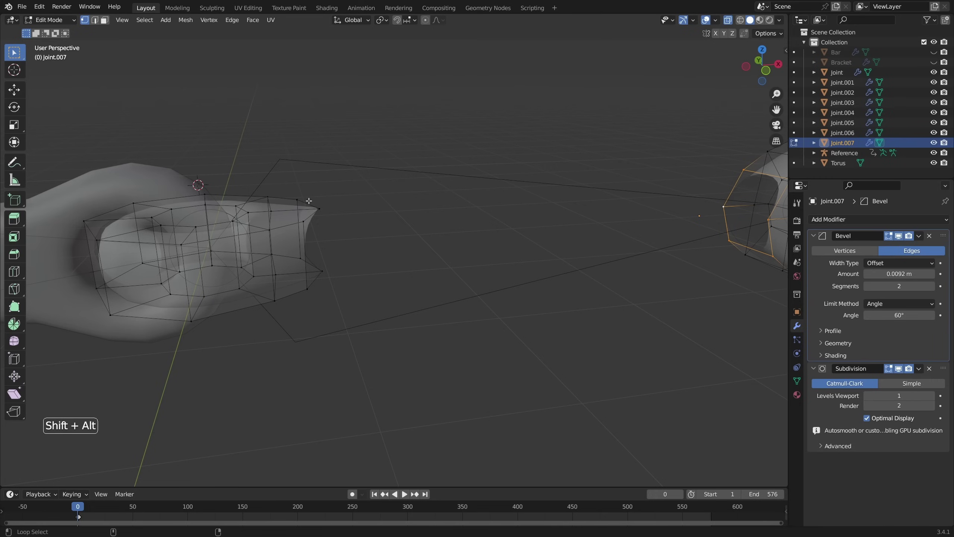
{"action": "scroll", "coordinate": [397, 236], "scroll_direction": "down", "scroll_amount": 5}
{"action": "key", "text": "g"}
{"action": "right_click", "coordinate": [561, 292]}
{"action": "middle_click_drag", "start_coordinate": [540, 302], "coordinate": [545, 304]}
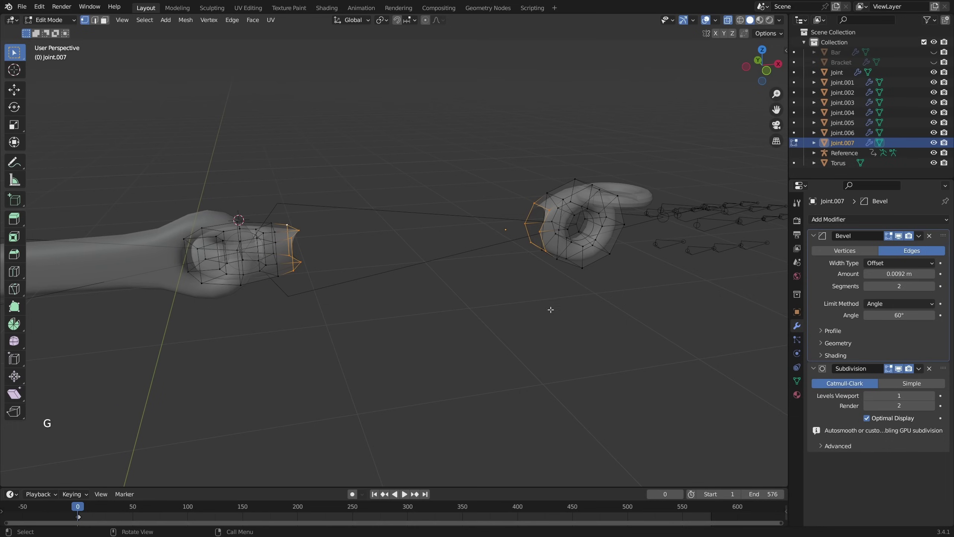
{"action": "key", "text": "ctrl+e"}
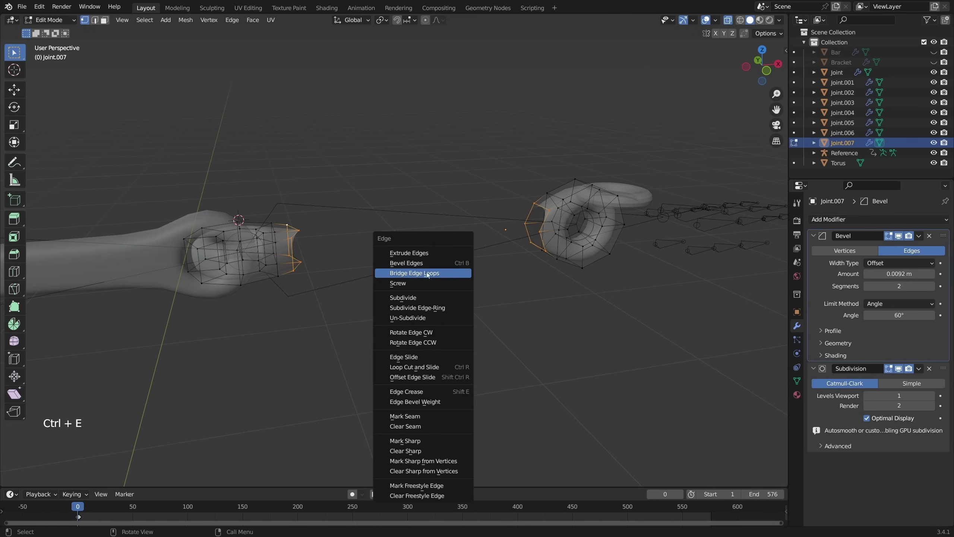
{"action": "left_click", "coordinate": [439, 274]}
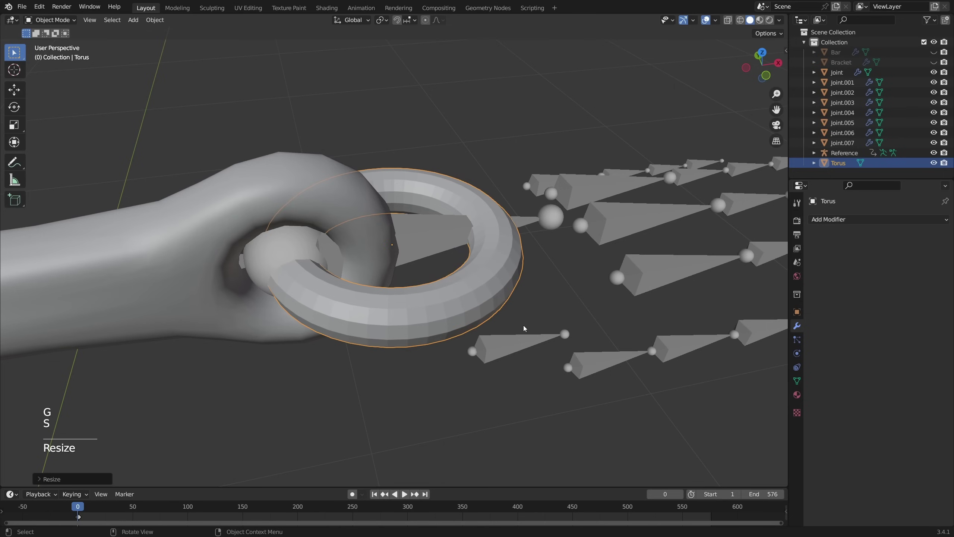
In top view, move the torus so it links through the forearm joint's wrist ring
{"action": "key", "text": "KP_7"}
{"action": "key", "text": "g"}
{"action": "left_click", "coordinate": [471, 356]}
{"action": "middle_click_drag", "start_coordinate": [472, 357], "coordinate": [503, 285]}
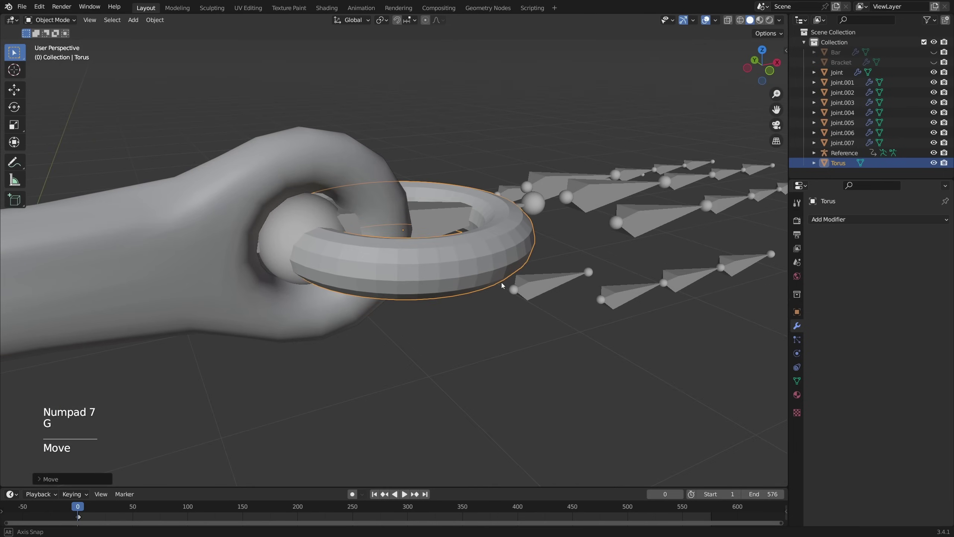
Fatten the wrist torus along its normals and shade it smooth
{"action": "key", "text": "Tab"}
{"action": "middle_click_drag", "start_coordinate": [434, 283], "coordinate": [615, 278]}
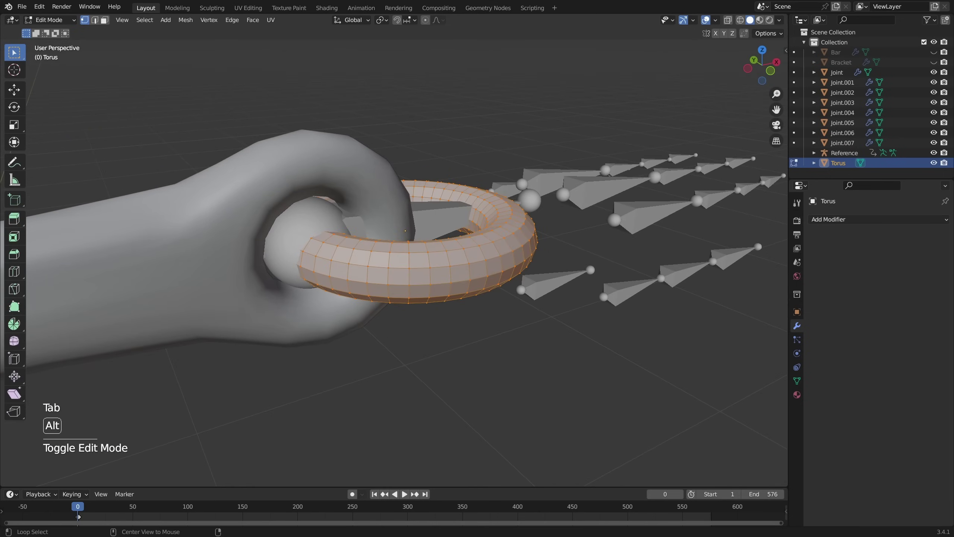
{"action": "right_click", "coordinate": [577, 251]}
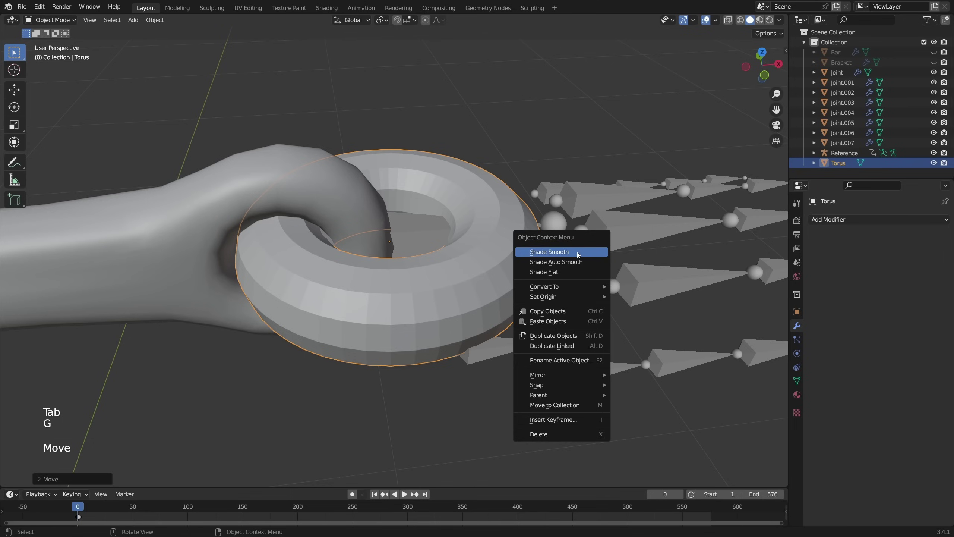
{"action": "left_click", "coordinate": [577, 252]}
{"action": "scroll", "coordinate": [526, 351], "scroll_direction": "down", "scroll_amount": 4}
Duplicate the wrist torus toward the hand and extrude one half along Y in top view to form an elongated link
{"action": "middle_click_drag", "start_coordinate": [526, 351], "coordinate": [469, 312]}
{"action": "key", "text": "alt+z"}
{"action": "key", "text": "shift+d"}
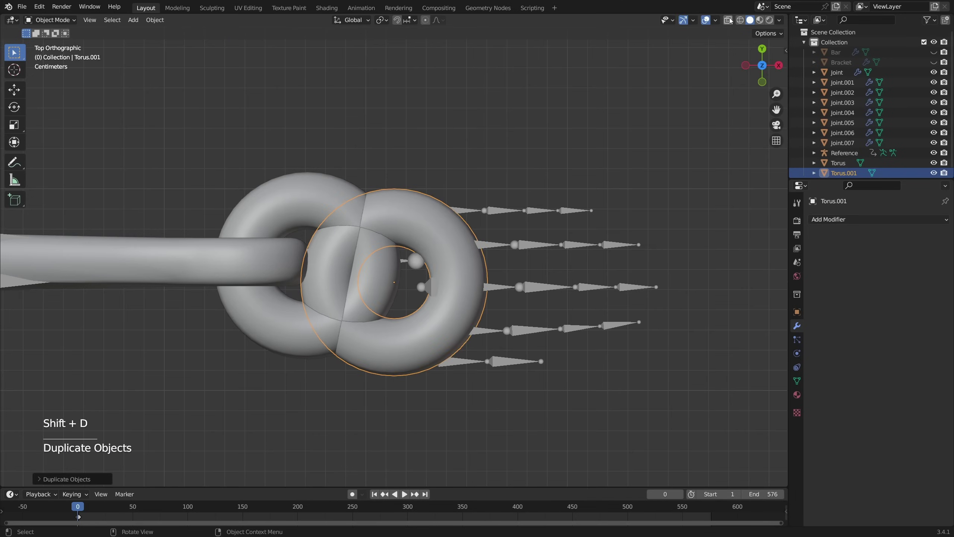
{"action": "left_click", "coordinate": [729, 20]}
{"action": "key", "text": "Tab"}
{"action": "left_click_drag", "start_coordinate": [570, 149], "coordinate": [263, 284]}
{"action": "key", "text": "e"}
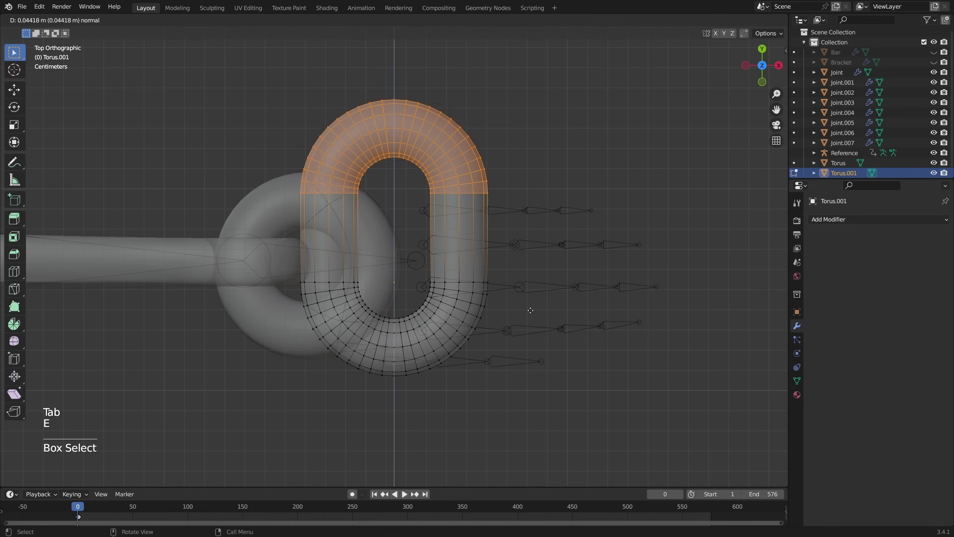
{"action": "key", "text": "Tab"}
Move the elongated link across the roots of the finger bones and thin its tube with Shrink/Fatten
{"action": "key", "text": "g"}
{"action": "left_click", "coordinate": [571, 288]}
{"action": "key", "text": "Tab"}
{"action": "key", "text": "a"}
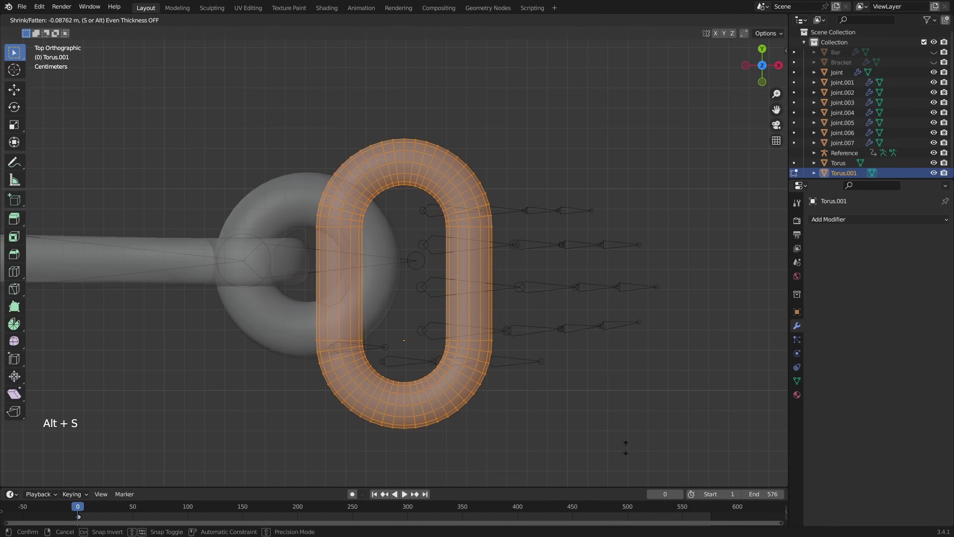
{"action": "key", "text": "ctrl+z"}
{"action": "key", "text": "alt+z"}
{"action": "key", "text": "KP_7"}
Delete the elongated link's straight section on the wrist side, leaving an open palm link, and save the file
{"action": "key", "text": "alt+a"}
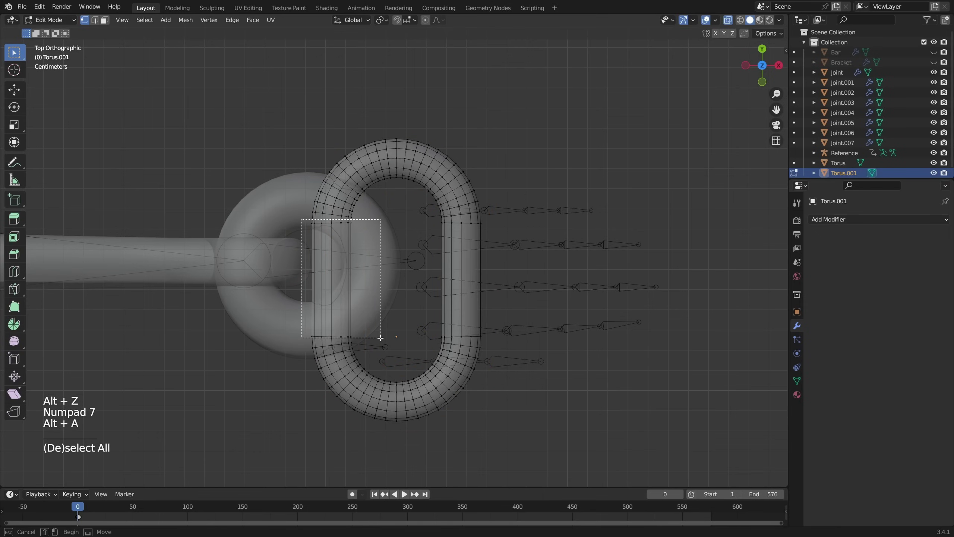
{"action": "middle_click_drag", "start_coordinate": [428, 299], "coordinate": [535, 282]}
{"action": "key", "text": "alt+z"}
{"action": "key", "text": "x"}
{"action": "left_click", "coordinate": [461, 234]}
{"action": "key", "text": "Tab"}
{"action": "key", "text": "ctrl+s"}
Duplicate the upper-arm joint along X and move the copy so its ring wraps the palm link at a finger bone
{"action": "key", "text": "KP_7"}
{"action": "middle_click_drag", "start_coordinate": [425, 266], "coordinate": [434, 214]}
{"action": "scroll", "coordinate": [434, 213], "scroll_direction": "down", "scroll_amount": 1}
{"action": "left_click", "coordinate": [283, 235]}
{"action": "middle_click_drag", "start_coordinate": [337, 239], "coordinate": [293, 227], "text": "shift"}
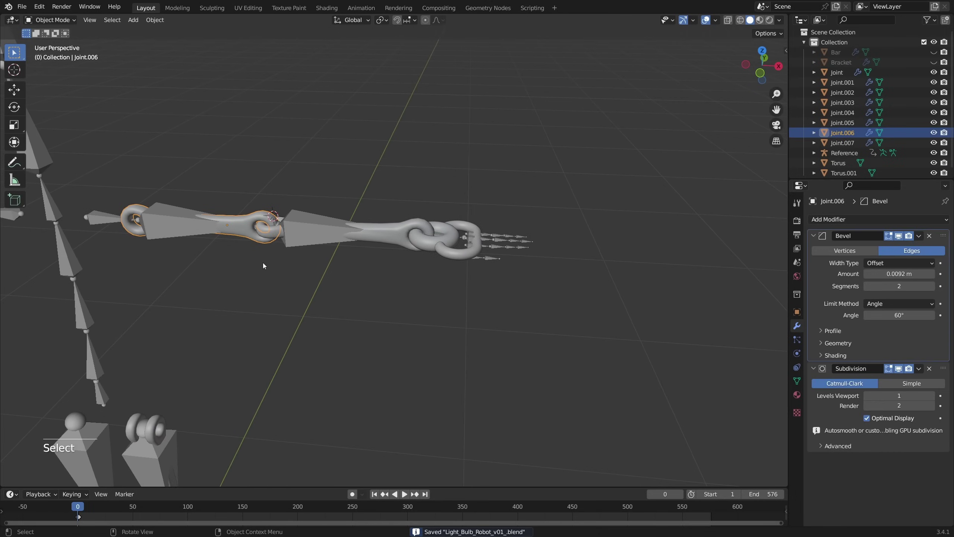
{"action": "key", "text": "shift+d"}
{"action": "key", "text": "x"}
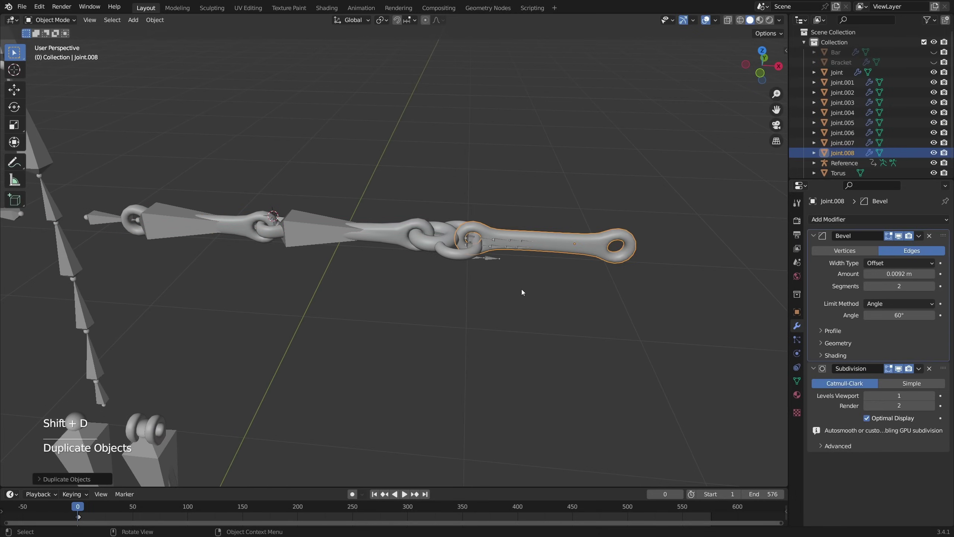
{"action": "scroll", "coordinate": [624, 286], "scroll_direction": "up", "scroll_amount": 2}
{"action": "key", "text": "alt+z"}
{"action": "key", "text": "g"}
{"action": "left_click", "coordinate": [513, 369]}
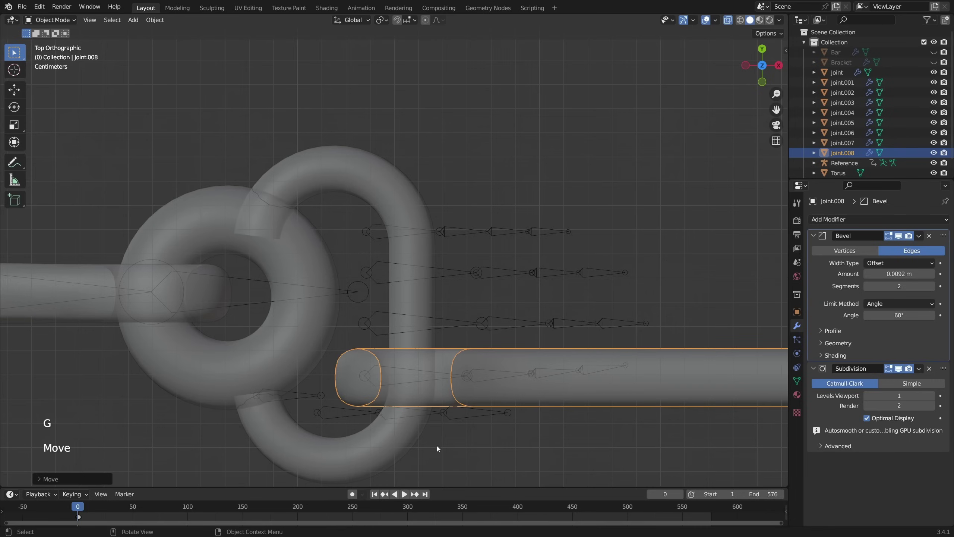
Scale the duplicated joint down to finger size and reposition its ring around the palm link
{"action": "scroll", "coordinate": [437, 446], "scroll_direction": "down", "scroll_amount": 3}
{"action": "key", "text": "s"}
{"action": "left_click", "coordinate": [391, 293]}
{"action": "key", "text": "g"}
{"action": "left_click", "coordinate": [350, 292]}
{"action": "scroll", "coordinate": [482, 264], "scroll_direction": "up", "scroll_amount": 3}
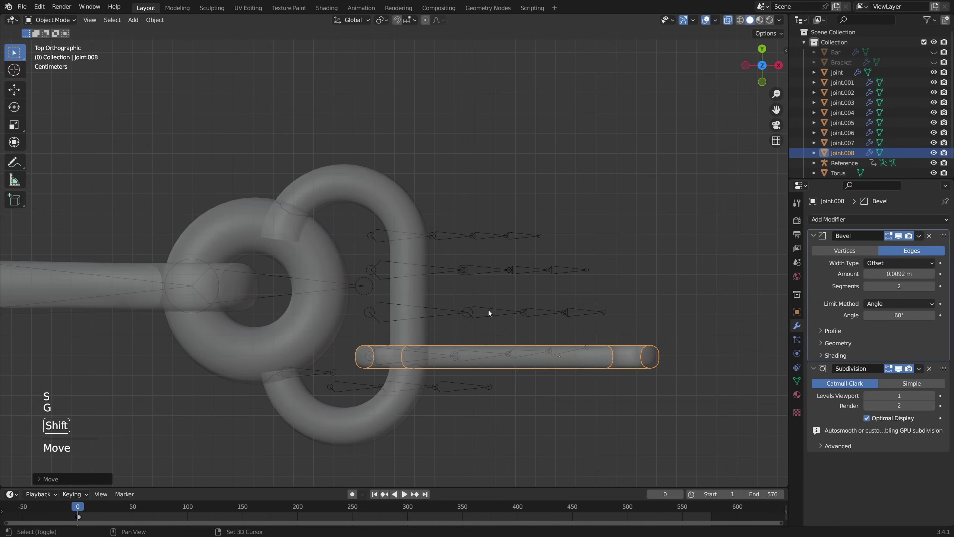
{"action": "middle_click_drag", "start_coordinate": [489, 310], "coordinate": [477, 298], "text": "shift"}
Duplicate the finger joint onto the palm link as a second finger and save the file
{"action": "key", "text": "shift+d"}
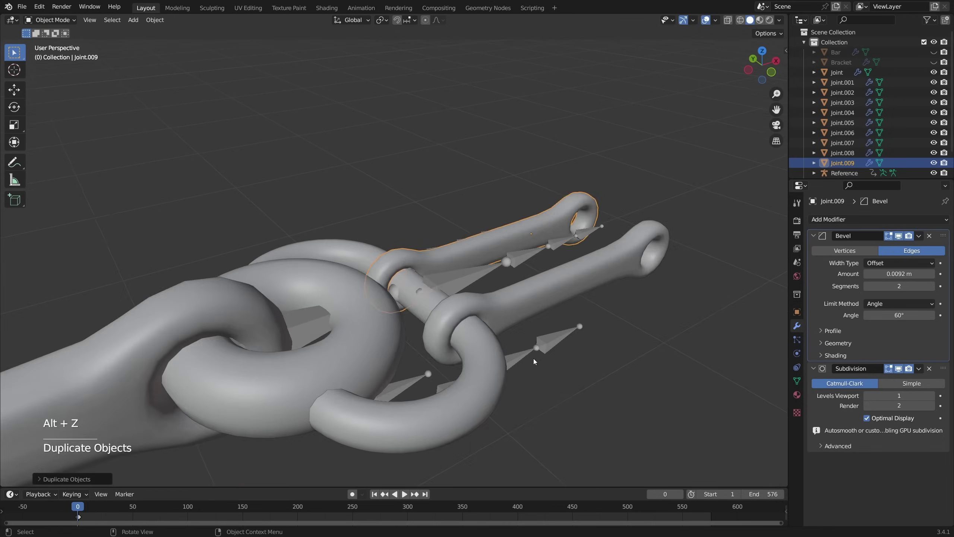
{"action": "key", "text": "alt+a"}
{"action": "scroll", "coordinate": [505, 347], "scroll_direction": "down", "scroll_amount": 3}
{"action": "key", "text": "ctrl+s"}
{"action": "middle_click_drag", "start_coordinate": [505, 348], "coordinate": [556, 330]}
{"action": "key", "text": "shift+alt+z"}
{"action": "key", "text": "shift+alt+z"}
{"action": "scroll", "coordinate": [440, 329], "scroll_direction": "up", "scroll_amount": 2}
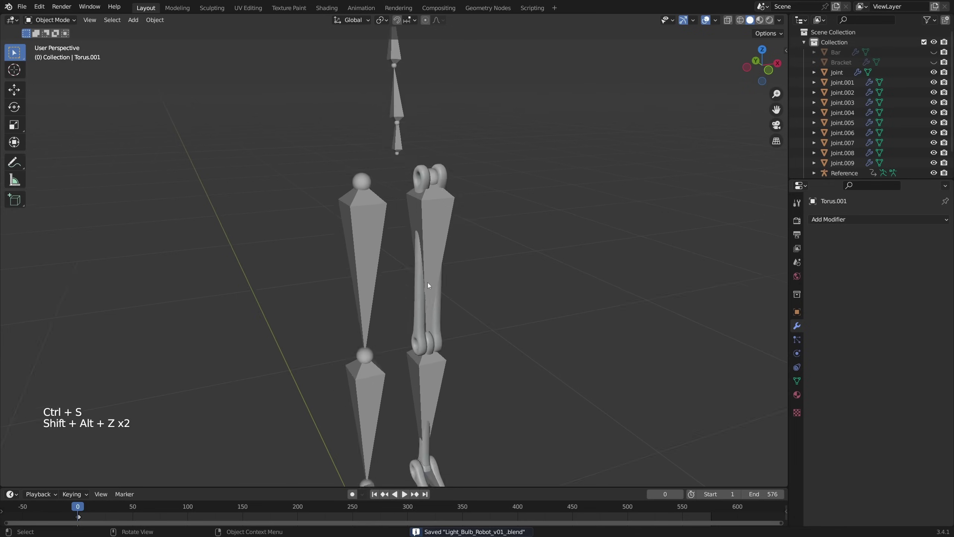
Add a new torus standing upright between the two hip bones and fatten its tube
{"action": "middle_click_drag", "start_coordinate": [428, 282], "coordinate": [489, 323]}
{"action": "middle_click_drag", "start_coordinate": [292, 215], "coordinate": [492, 264]}
{"action": "key", "text": "shift+c"}
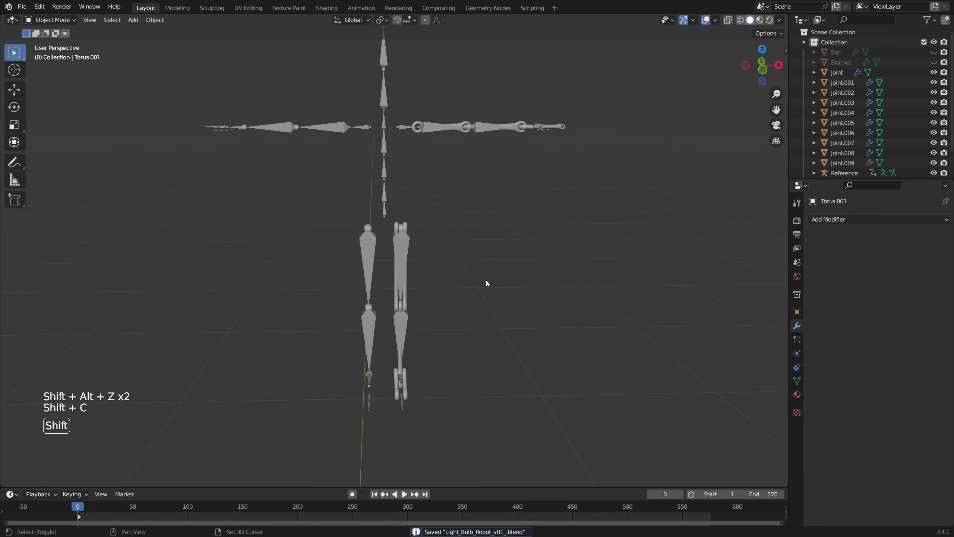
{"action": "key", "text": "shift+a"}
{"action": "mouse_move", "coordinate": [347, 194]}
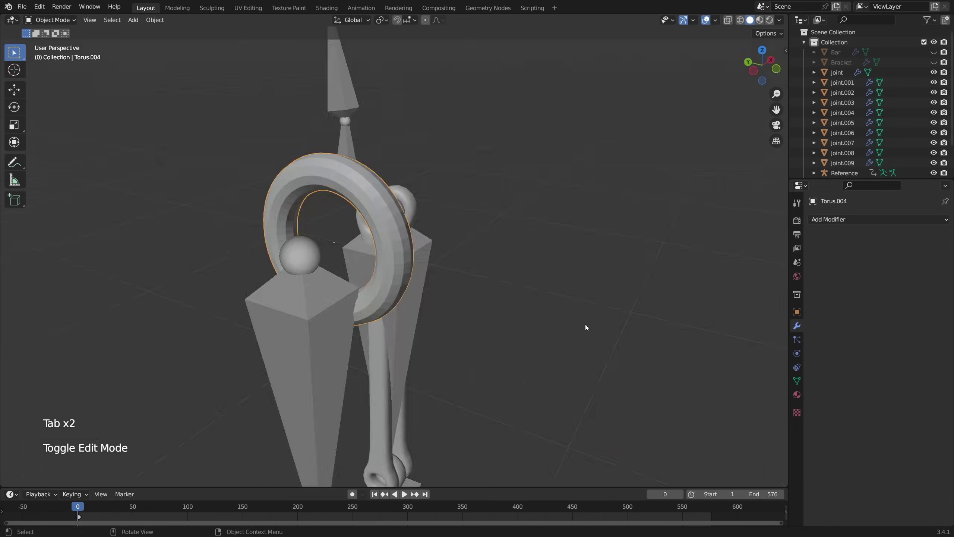
{"action": "key", "text": "Tab"}
{"action": "key", "text": "alt+s"}
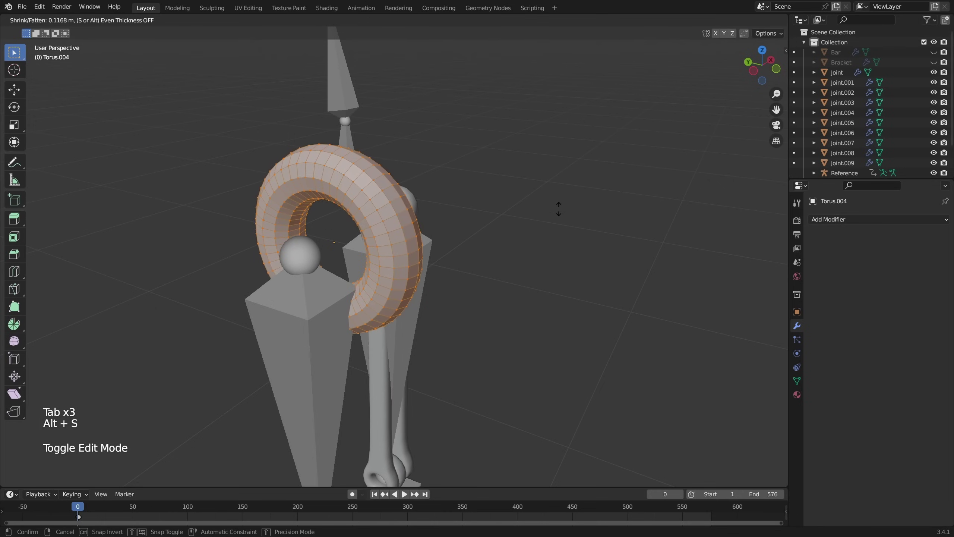
{"action": "left_click", "coordinate": [559, 209]}
In front view with X-ray on, delete the upper half of the hip torus
{"action": "key", "text": "KP_1"}
{"action": "key", "text": "alt+z"}
{"action": "key", "text": "alt+z"}
{"action": "left_click", "coordinate": [727, 20]}
{"action": "left_click_drag", "start_coordinate": [265, 96], "coordinate": [482, 202]}
{"action": "key", "text": "x"}
{"action": "left_click", "coordinate": [481, 202]}
{"action": "middle_click_drag", "start_coordinate": [481, 202], "coordinate": [578, 275]}
Select the half torus's two open edge loops and extrude them about 0.07 m up along Z
{"action": "key", "text": "Tab"}
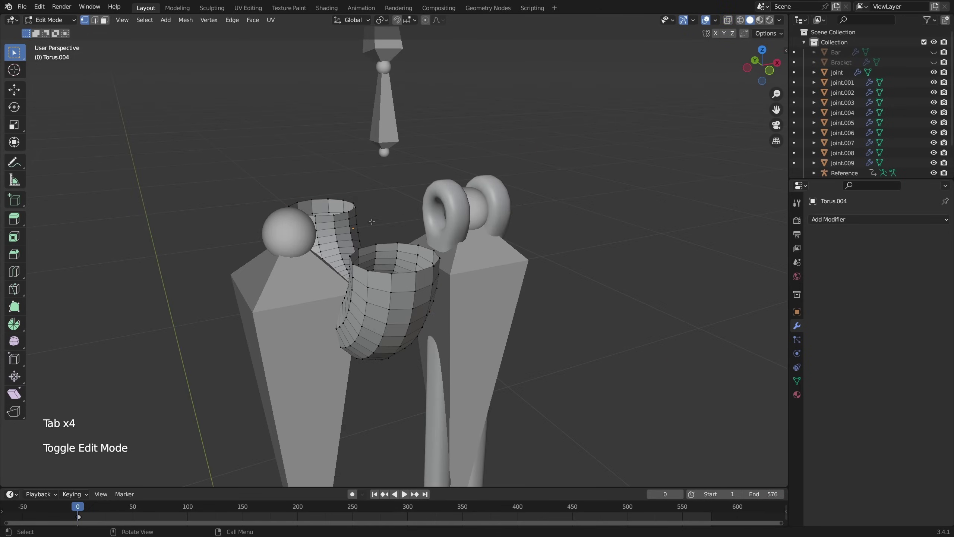
{"action": "mouse_move", "coordinate": [370, 222]}
{"action": "middle_mouse_down"}
{"action": "mouse_move", "coordinate": [415, 223]}
{"action": "mouse_move", "coordinate": [404, 218]}
{"action": "mouse_move", "coordinate": [432, 263]}
{"action": "mouse_move", "coordinate": [484, 292]}
{"action": "mouse_move", "coordinate": [499, 278]}
{"action": "middle_mouse_up"}
{"action": "key", "text": "e"}
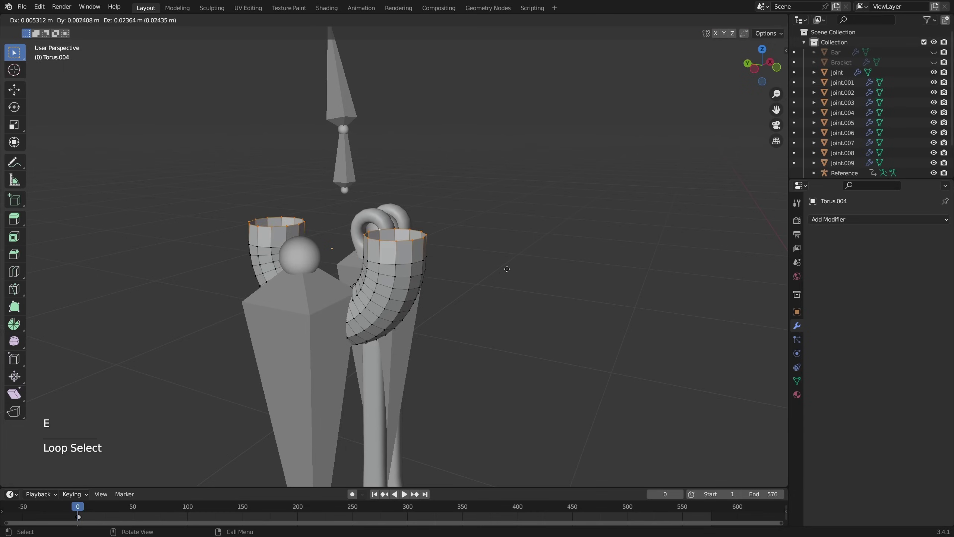
{"action": "key", "text": "z"}
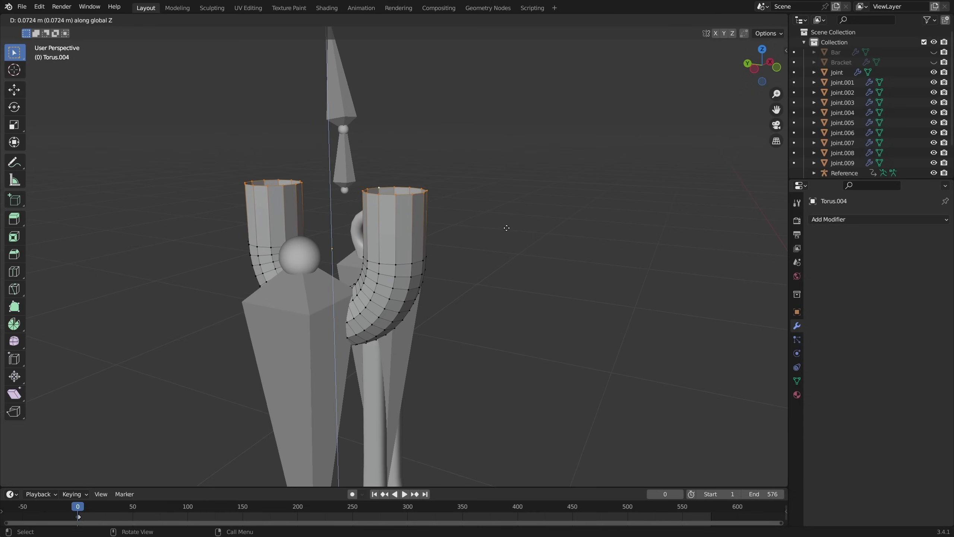
{"action": "left_click", "coordinate": [507, 228]}
Shade the U-shaped pelvis piece smooth and add a Bevel modifier with a 0.005 m amount
{"action": "mouse_move", "coordinate": [456, 235]}
{"action": "middle_mouse_down"}
{"action": "mouse_move", "coordinate": [463, 258]}
{"action": "mouse_move", "coordinate": [535, 273]}
{"action": "middle_mouse_up"}
{"action": "key", "text": "Tab"}
{"action": "right_click", "coordinate": [488, 222]}
{"action": "left_click", "coordinate": [513, 236]}
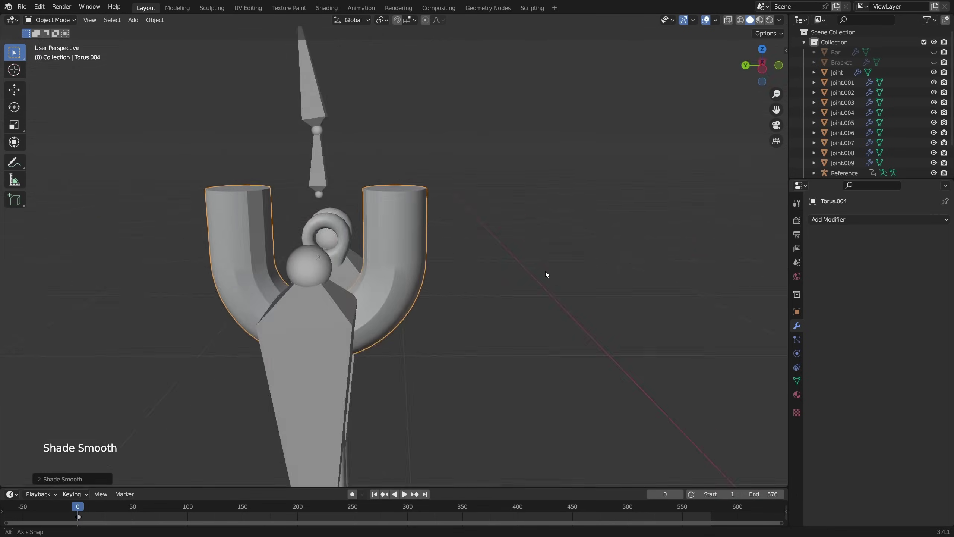
{"action": "left_click", "coordinate": [836, 219]}
{"action": "left_click", "coordinate": [748, 259]}
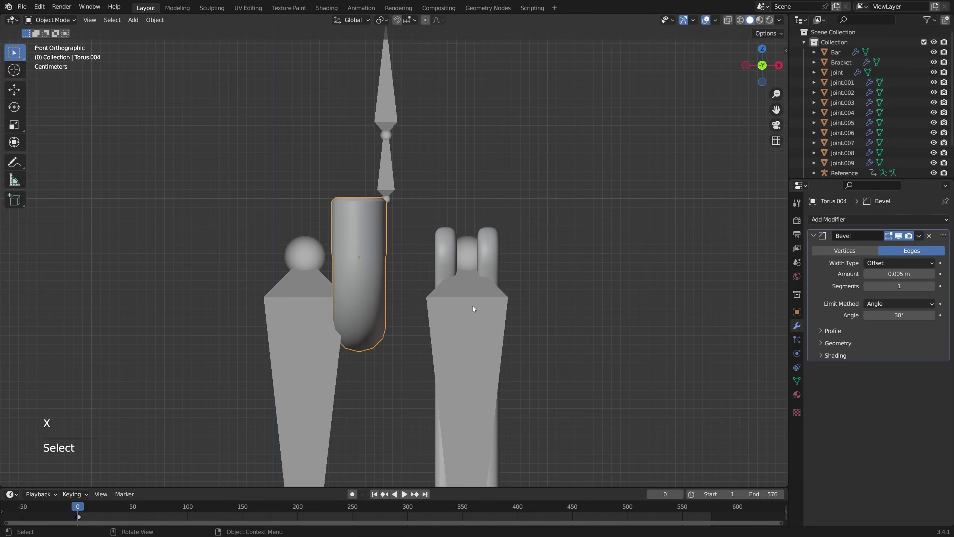
Duplicate the U-shaped pelvis piece beside the original, hide the Reference armature, and save the file
{"action": "key", "text": "shift+d"}
{"action": "key", "text": "ctrl+s"}
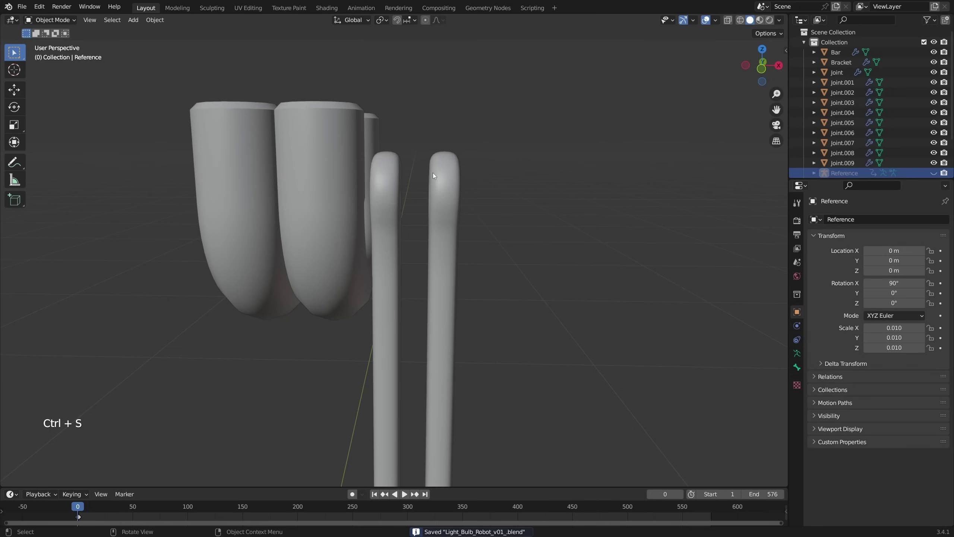
{"action": "scroll", "coordinate": [419, 275], "scroll_direction": "down", "scroll_amount": 2}
{"action": "middle_click_drag", "start_coordinate": [419, 274], "coordinate": [439, 279]}
{"action": "scroll", "coordinate": [438, 279], "scroll_direction": "down", "scroll_amount": 2}
Add an ico sphere, raise its subdivisions by one level, and shade it smooth
{"action": "key", "text": "shift+a"}
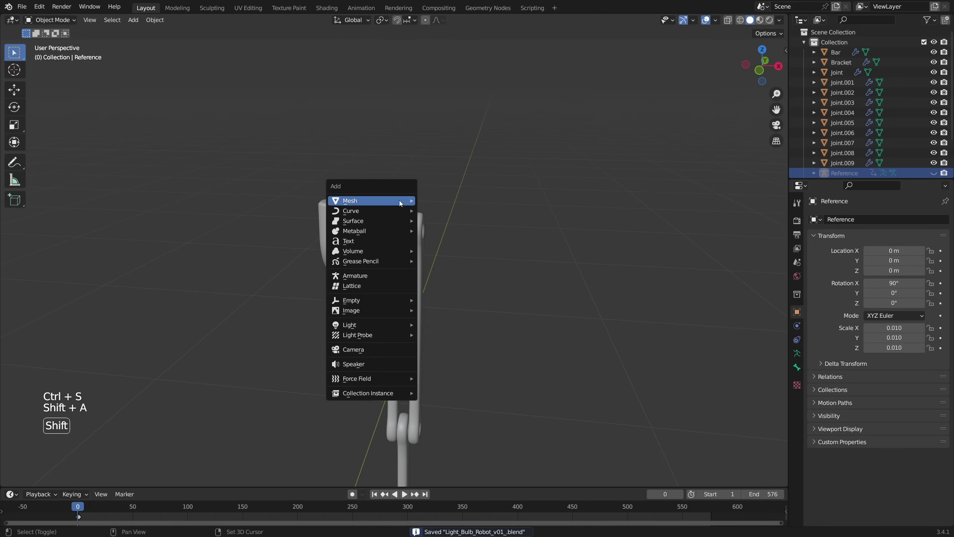
{"action": "mouse_move", "coordinate": [399, 200]}
{"action": "left_click", "coordinate": [463, 241]}
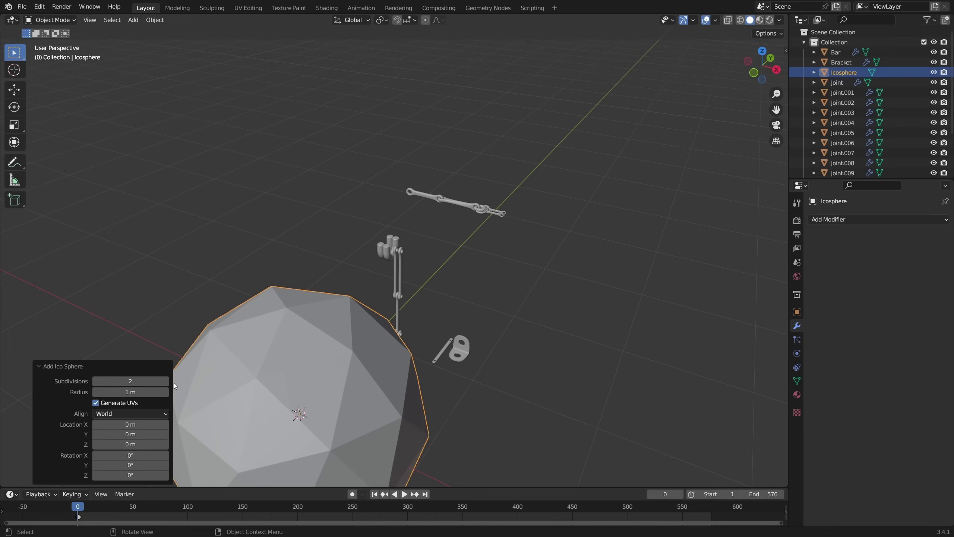
{"action": "left_click", "coordinate": [168, 381]}
{"action": "left_click", "coordinate": [61, 364]}
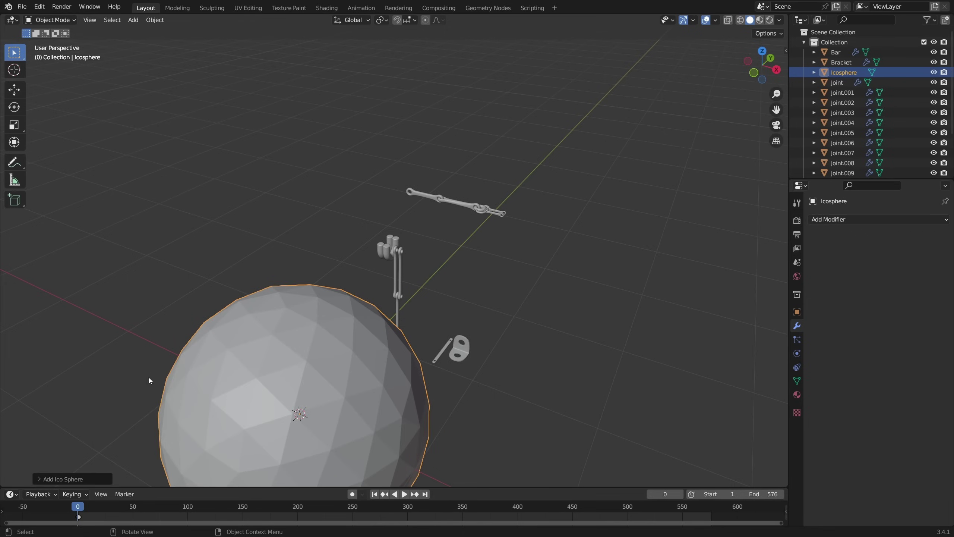
{"action": "middle_click_drag", "start_coordinate": [108, 375], "coordinate": [441, 384]}
{"action": "right_click", "coordinate": [533, 292]}
{"action": "left_click", "coordinate": [508, 278]}
Scale the ico sphere down and move it between the two rings at the top of the thigh
{"action": "key", "text": "s"}
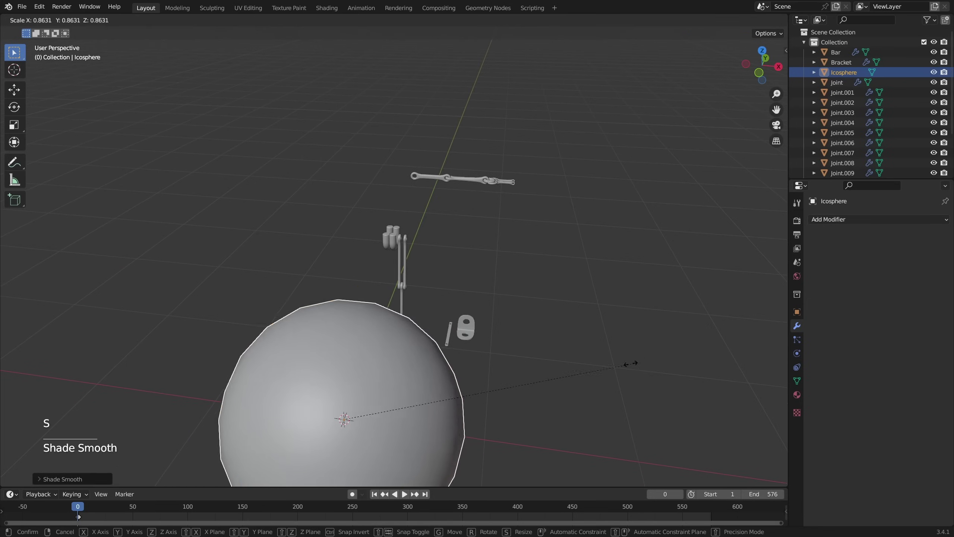
{"action": "left_click", "coordinate": [383, 415]}
{"action": "middle_click_drag", "start_coordinate": [383, 415], "coordinate": [537, 406]}
{"action": "scroll", "coordinate": [537, 406], "scroll_direction": "up", "scroll_amount": 3}
{"action": "key", "text": "g"}
{"action": "left_click", "coordinate": [418, 256]}
{"action": "middle_click_drag", "start_coordinate": [496, 241], "coordinate": [409, 220]}
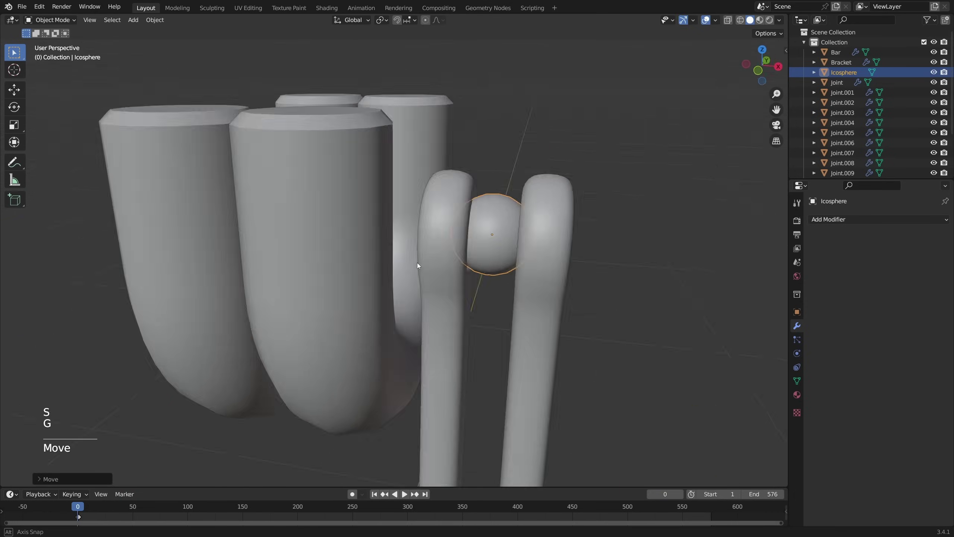
Fine-tune the hip ball's position and size between the thigh rings and save the file
{"action": "middle_click_drag", "start_coordinate": [417, 262], "coordinate": [526, 254]}
{"action": "key", "text": "g"}
{"action": "left_click", "coordinate": [504, 314]}
{"action": "key", "text": "s"}
{"action": "left_click", "coordinate": [537, 256]}
{"action": "scroll", "coordinate": [544, 254], "scroll_direction": "down", "scroll_amount": 6}
{"action": "key", "text": "ctrl+s"}
Add a cylinder, scale it down, and rotate it onto its side as a hip axle
{"action": "key", "text": "shift+a"}
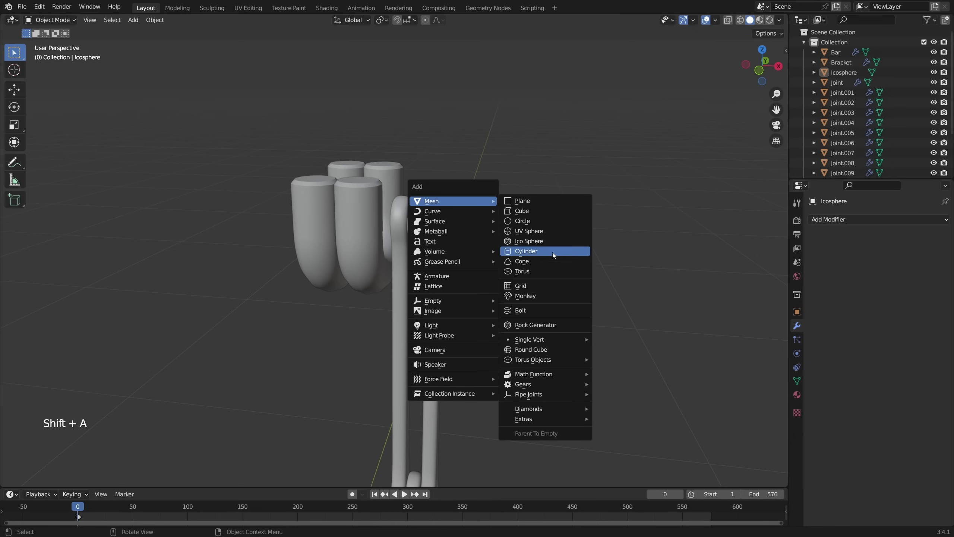
{"action": "left_click", "coordinate": [553, 252]}
{"action": "scroll", "coordinate": [558, 267], "scroll_direction": "down", "scroll_amount": 5}
{"action": "key", "text": "s"}
{"action": "left_click", "coordinate": [376, 380]}
{"action": "key", "text": "s"}
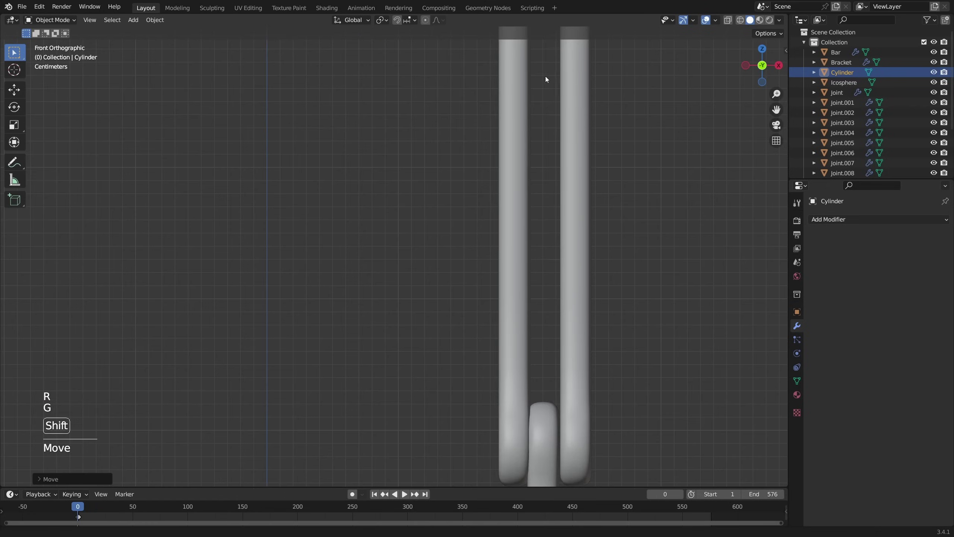
Move the axle cylinder along Y into line with the thigh's top rings
{"action": "middle_click_drag", "start_coordinate": [545, 76], "coordinate": [553, 352], "text": "shift"}
{"action": "scroll", "coordinate": [432, 305], "scroll_direction": "down", "scroll_amount": 2}
{"action": "key", "text": "g"}
{"action": "key", "text": "y"}
{"action": "left_click", "coordinate": [622, 345]}
{"action": "middle_click_drag", "start_coordinate": [652, 341], "coordinate": [582, 334]}
Rescale the axle cylinder and shift it along X so it runs from the thigh rings toward the pelvis pieces
{"action": "key", "text": "s"}
{"action": "left_click", "coordinate": [520, 317]}
{"action": "middle_click_drag", "start_coordinate": [530, 320], "coordinate": [469, 317]}
{"action": "key", "text": "g"}
{"action": "key", "text": "x"}
{"action": "left_click", "coordinate": [539, 326]}
{"action": "key", "text": "Tab"}
Shade the hip axle cylinder smooth
{"action": "right_click", "coordinate": [471, 191]}
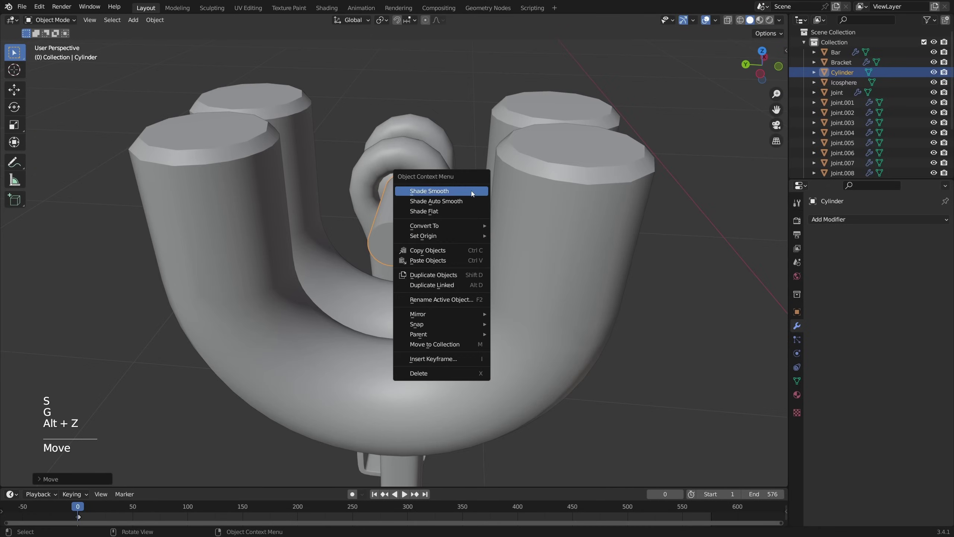
{"action": "left_click", "coordinate": [468, 190]}
{"action": "middle_click_drag", "start_coordinate": [468, 190], "coordinate": [485, 251]}
{"action": "scroll", "coordinate": [502, 300], "scroll_direction": "up", "scroll_amount": 4}
{"action": "middle_click_drag", "start_coordinate": [503, 300], "coordinate": [714, 278]}
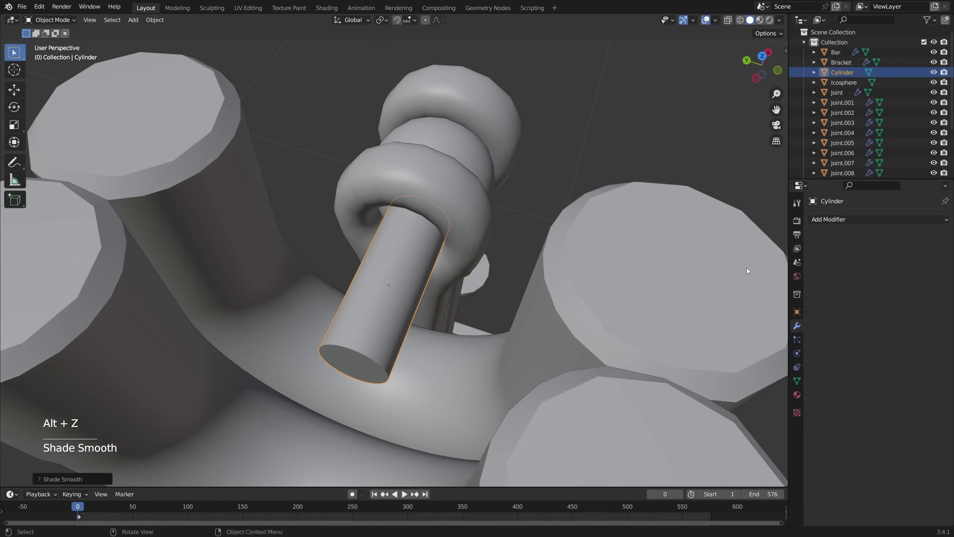
Add a Bevel modifier with a 0.002 m amount to the axle cylinder and apply the object's transform
{"action": "left_click", "coordinate": [861, 220]}
{"action": "left_click", "coordinate": [756, 258]}
{"action": "middle_click_drag", "start_coordinate": [595, 285], "coordinate": [430, 315]}
{"action": "scroll", "coordinate": [429, 315], "scroll_direction": "up", "scroll_amount": 4}
{"action": "left_click_drag", "start_coordinate": [899, 273], "coordinate": [864, 278]}
{"action": "key", "text": "ctrl+a"}
{"action": "left_click", "coordinate": [453, 252]}
Duplicate the axle cylinder, clear the copy's rotation, and enlarge and place it upright above the pelvis pieces
{"action": "scroll", "coordinate": [484, 301], "scroll_direction": "down", "scroll_amount": 15}
{"action": "middle_click_drag", "start_coordinate": [488, 312], "coordinate": [517, 212]}
{"action": "middle_click_drag", "start_coordinate": [484, 244], "coordinate": [550, 286], "text": "shift"}
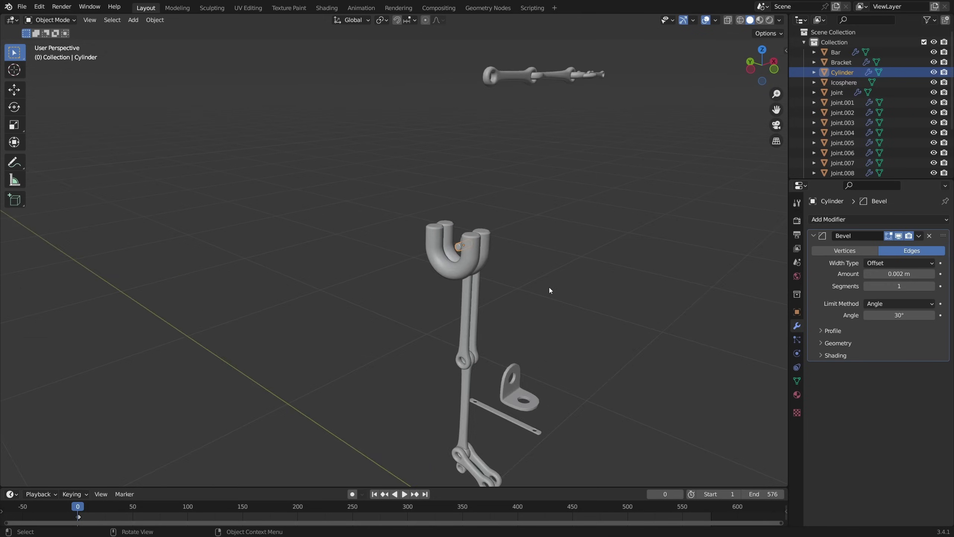
{"action": "scroll", "coordinate": [477, 298], "scroll_direction": "up", "scroll_amount": 3}
{"action": "key", "text": "shift+d"}
{"action": "left_click", "coordinate": [564, 226]}
{"action": "middle_click_drag", "start_coordinate": [563, 224], "coordinate": [538, 263]}
{"action": "scroll", "coordinate": [517, 232], "scroll_direction": "down", "scroll_amount": 4}
Stretch the upright cylinder's mesh along Z into a tall torso column
{"action": "key", "text": "s"}
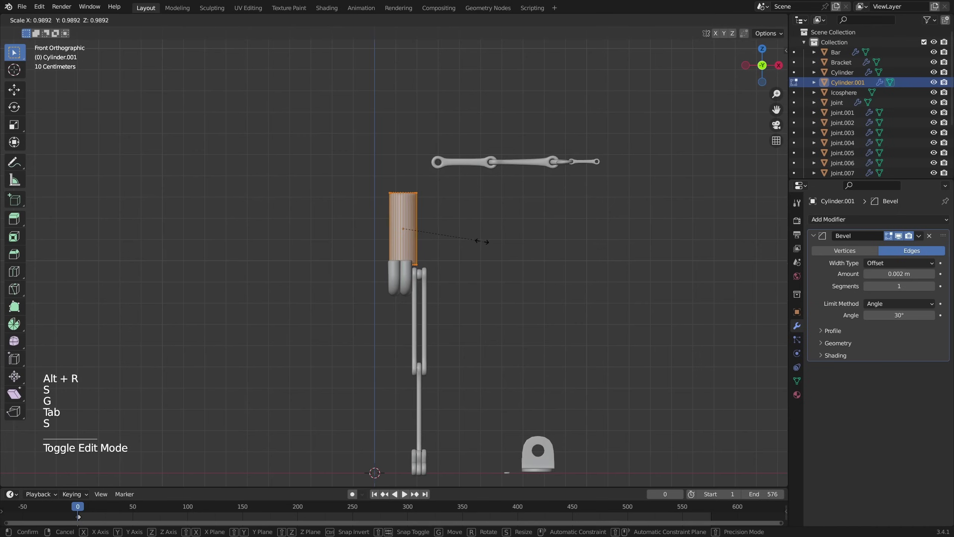
{"action": "key", "text": "z"}
{"action": "left_click", "coordinate": [555, 303]}
{"action": "key", "text": "Tab"}
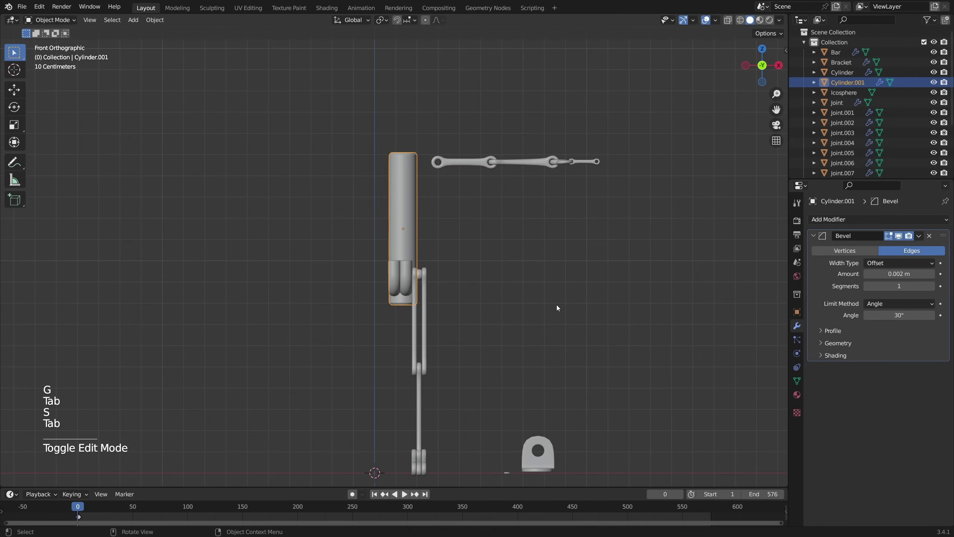
Scale the torso column down to a slimmer width, adjust its mesh to reach shoulder height, and save the file
{"action": "key", "text": "s"}
{"action": "left_click", "coordinate": [485, 265]}
{"action": "key", "text": "Tab"}
{"action": "key", "text": "s"}
{"action": "key", "text": "ctrl+s"}
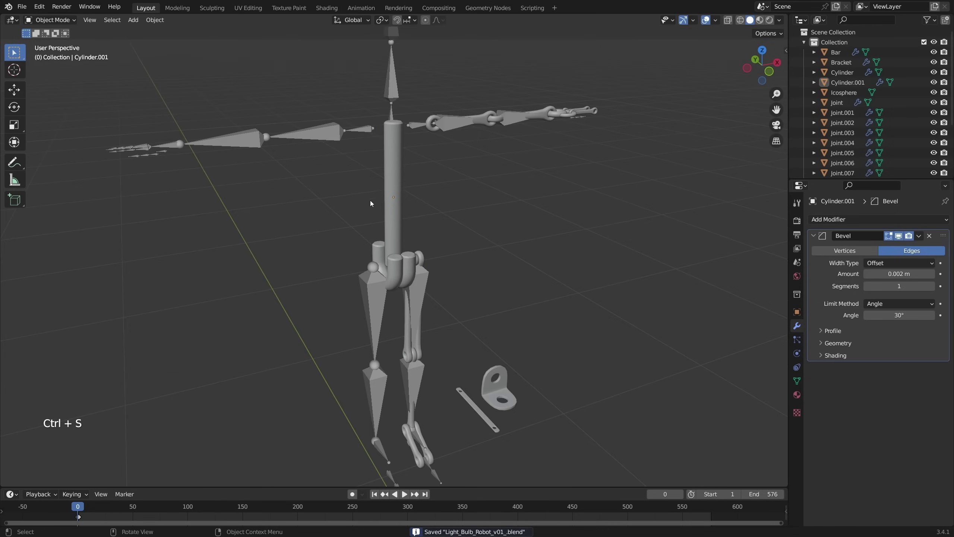
{"action": "key", "text": "alt+a"}
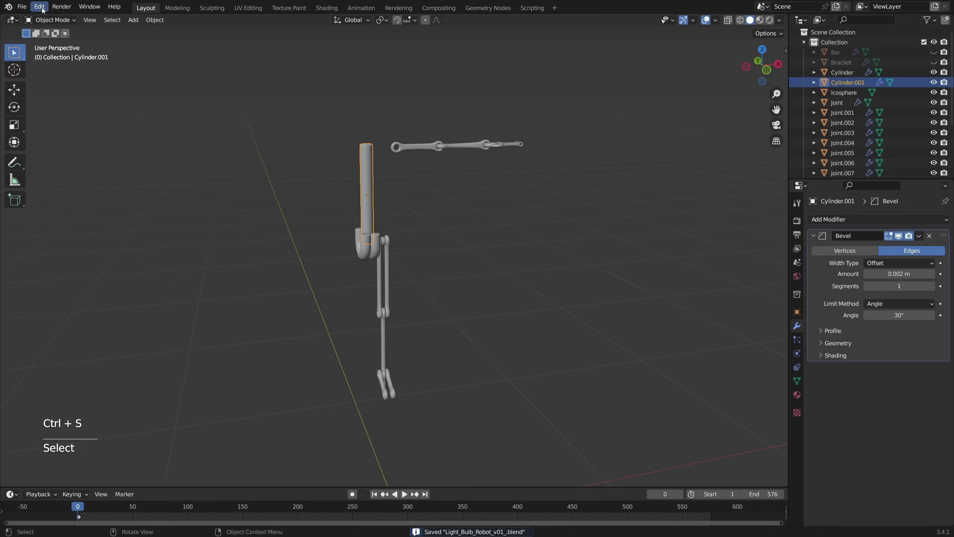
Enable the Add Curve: Extra Objects add-on in the preferences
{"action": "left_click", "coordinate": [40, 7]}
{"action": "left_click", "coordinate": [65, 150]}
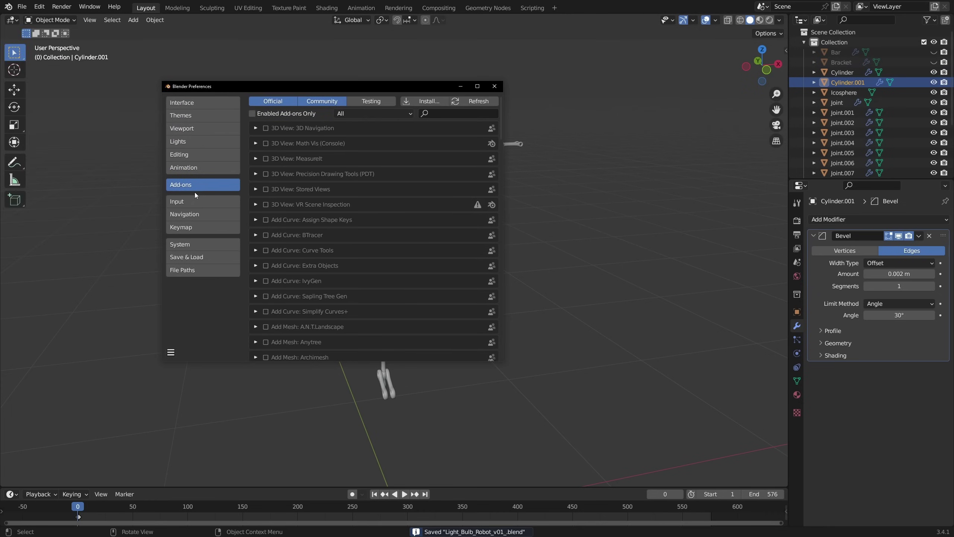
{"action": "left_click", "coordinate": [459, 113]}
{"action": "type", "text": "extra"}
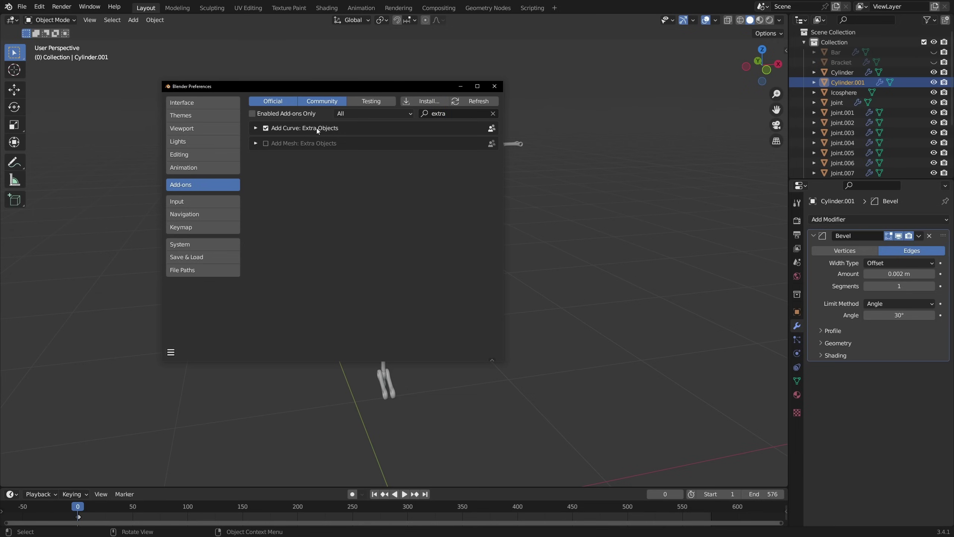
{"action": "left_click", "coordinate": [495, 87]}
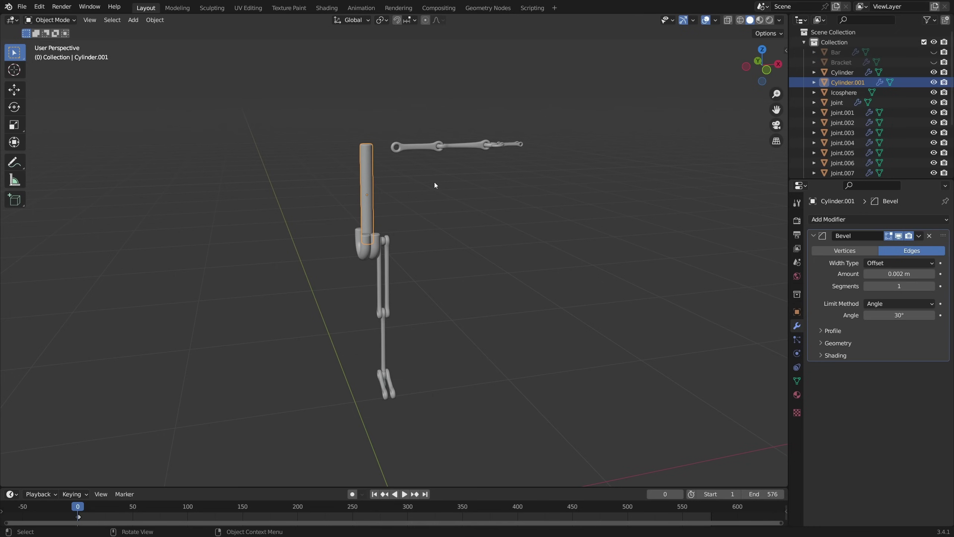
Add a Helix (3D) curve profile and set its Endangle to 3000
{"action": "key", "text": "shift+a"}
{"action": "mouse_move", "coordinate": [395, 191]}
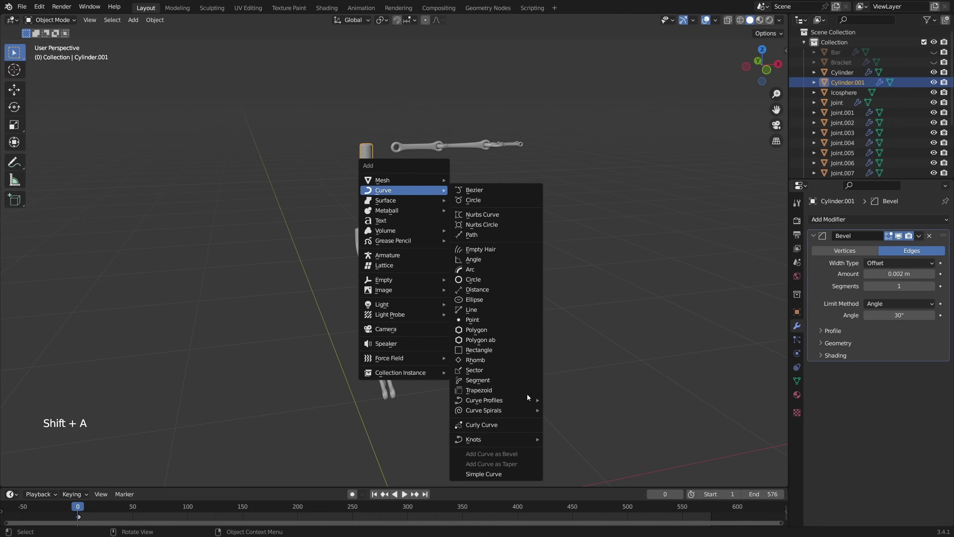
{"action": "mouse_move", "coordinate": [493, 403]}
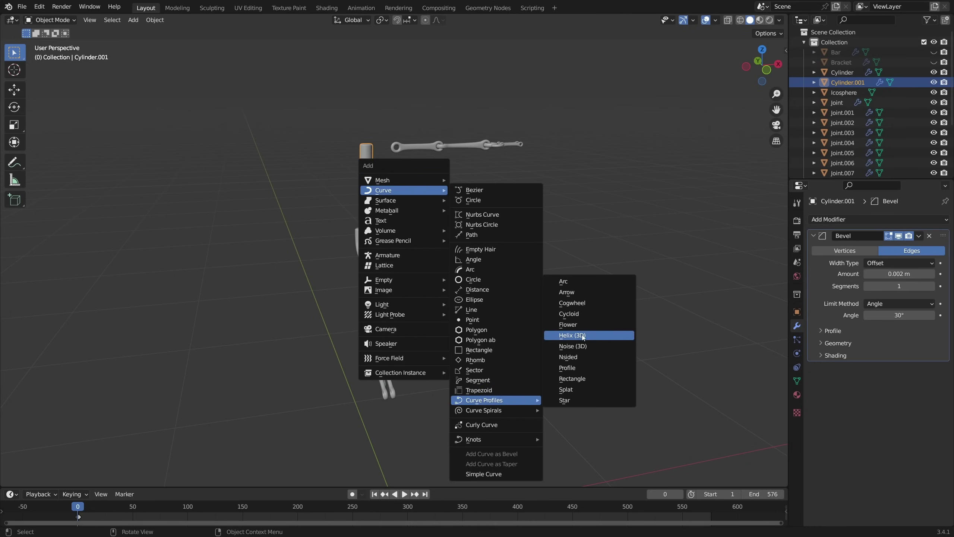
{"action": "left_click", "coordinate": [600, 334]}
{"action": "left_click_drag", "start_coordinate": [143, 302], "coordinate": [161, 302]}
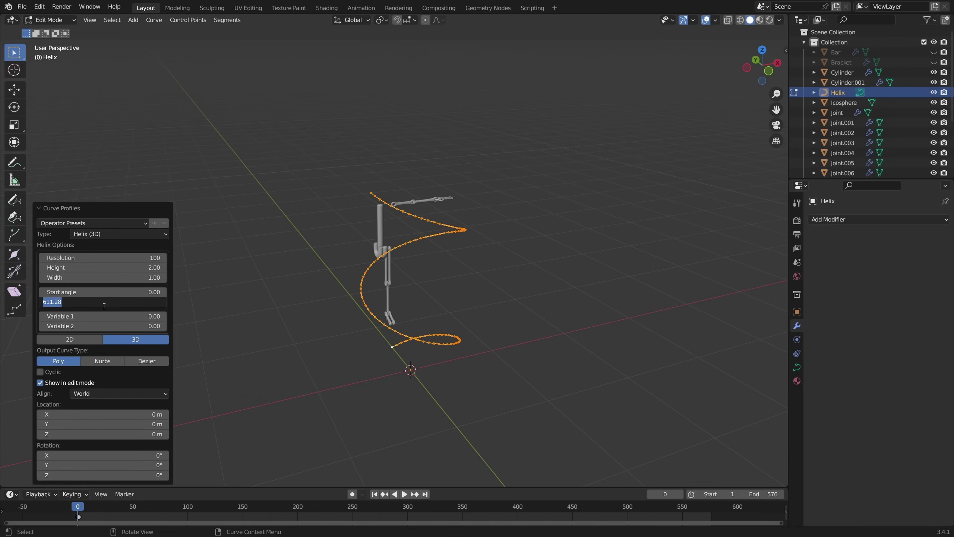
{"action": "key", "text": "Return"}
{"action": "middle_click_drag", "start_coordinate": [445, 312], "coordinate": [445, 292]}
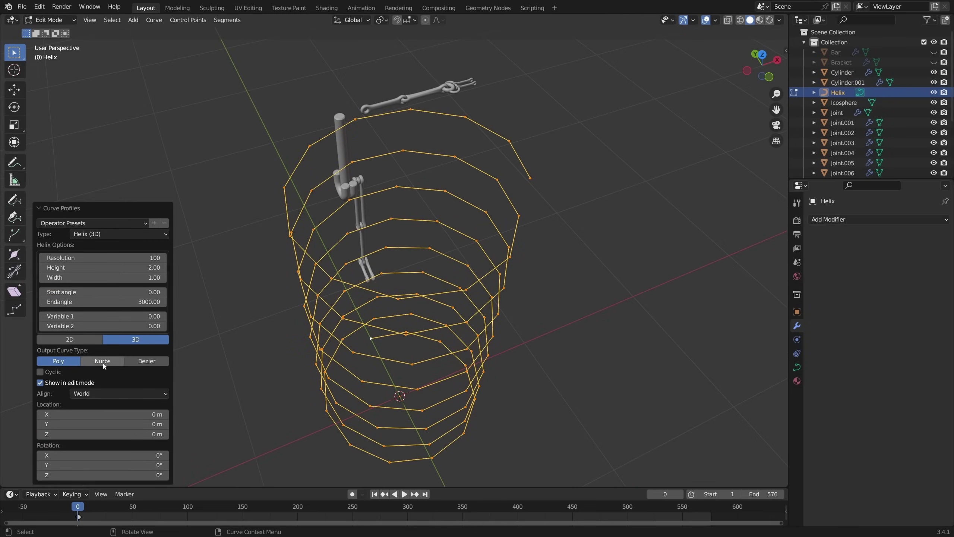
Output the helix as a Bezier curve with a width of 0.22 and an Endangle of 4000
{"action": "left_click", "coordinate": [149, 363]}
{"action": "scroll", "coordinate": [489, 281], "scroll_direction": "down", "scroll_amount": 3}
{"action": "middle_click_drag", "start_coordinate": [490, 281], "coordinate": [489, 244]}
{"action": "left_click_drag", "start_coordinate": [130, 267], "coordinate": [94, 266]}
{"action": "double_click", "coordinate": [88, 291]}
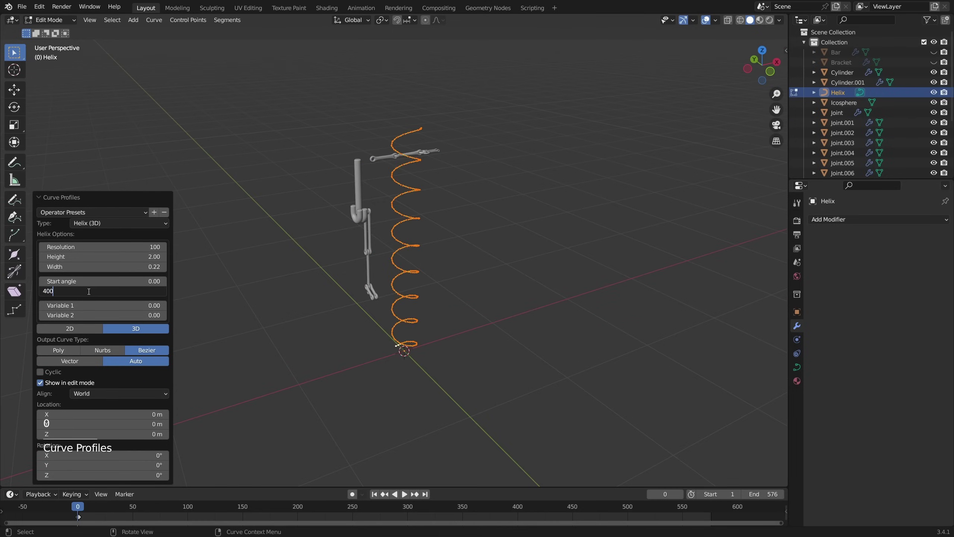
{"action": "type", "text": "4000"}
{"action": "key", "text": "Return"}
Move the helix object onto the torso column and scale it down to wrap around the column
{"action": "key", "text": "Tab"}
{"action": "key", "text": "g"}
{"action": "left_click", "coordinate": [381, 328]}
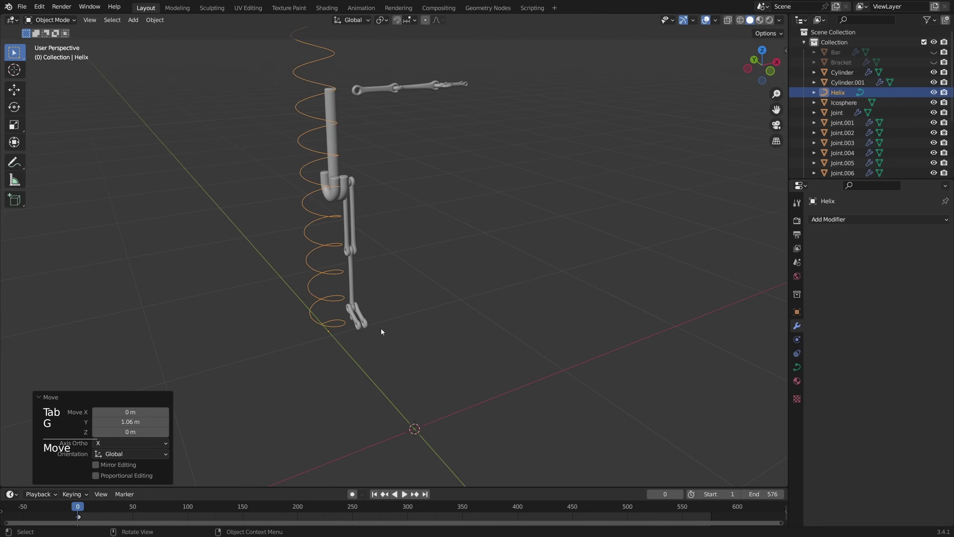
{"action": "key", "text": "KP_1"}
{"action": "key", "text": "g"}
{"action": "left_click", "coordinate": [404, 225]}
{"action": "scroll", "coordinate": [405, 225], "scroll_direction": "up", "scroll_amount": 5}
{"action": "key", "text": "s"}
{"action": "left_click", "coordinate": [488, 366]}
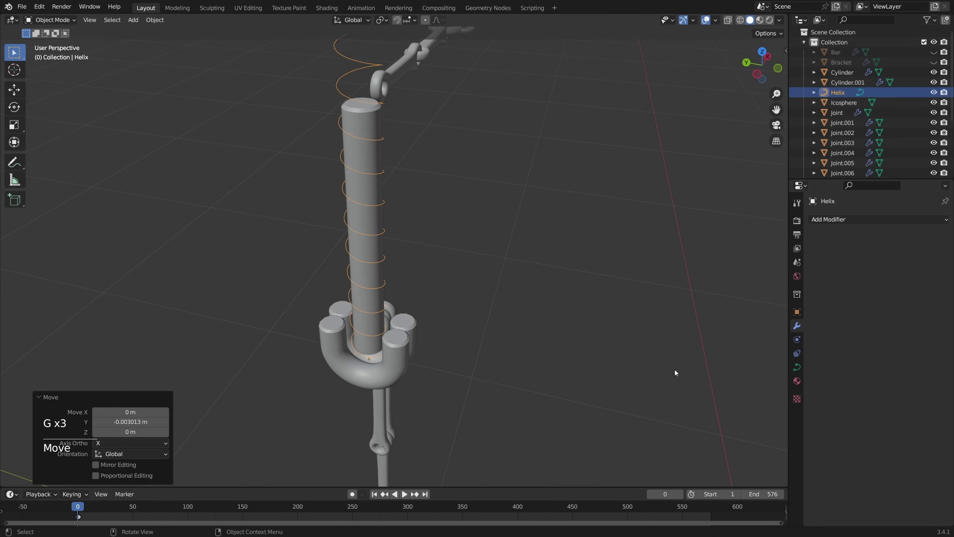
Give the helix curve a round bevel with a depth of 0.023 m to form a spring
{"action": "left_click", "coordinate": [797, 367]}
{"action": "left_click", "coordinate": [815, 381]}
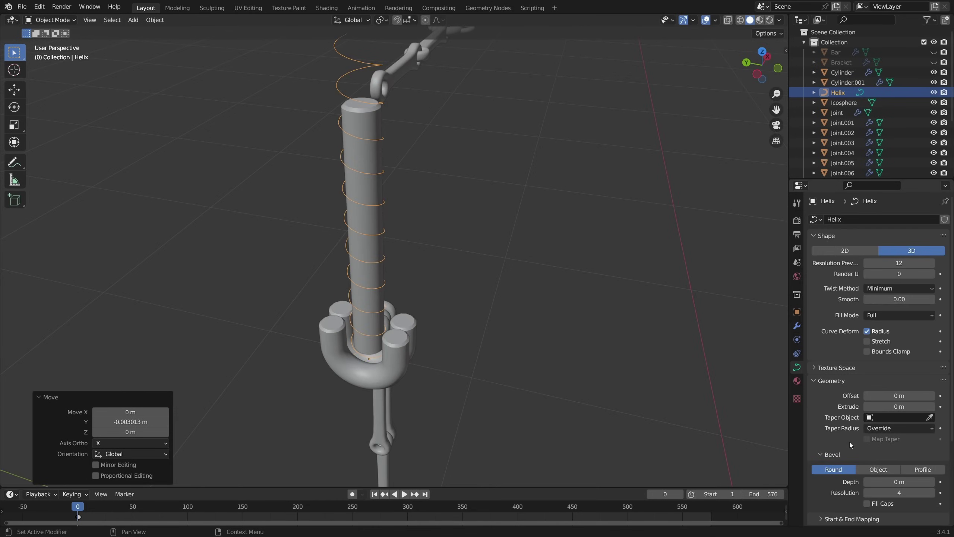
{"action": "left_click_drag", "start_coordinate": [898, 481], "coordinate": [909, 482]}
{"action": "middle_click_drag", "start_coordinate": [409, 282], "coordinate": [507, 314]}
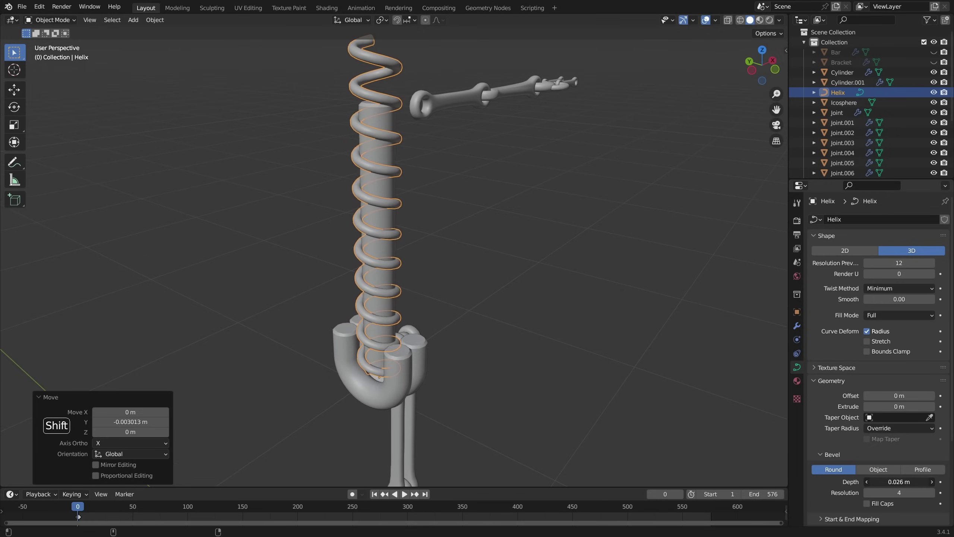
{"action": "key", "text": "alt+a"}
{"action": "middle_click_drag", "start_coordinate": [413, 210], "coordinate": [583, 309]}
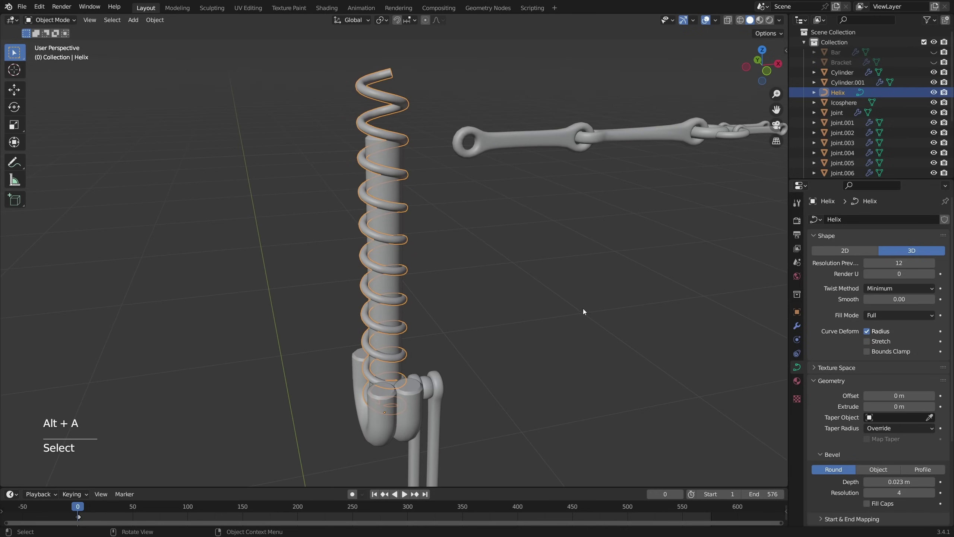
Widen the helix points horizontally with Z locked so the spring clears the column, and adjust its height along Z
{"action": "key", "text": "Tab"}
{"action": "key", "text": "s"}
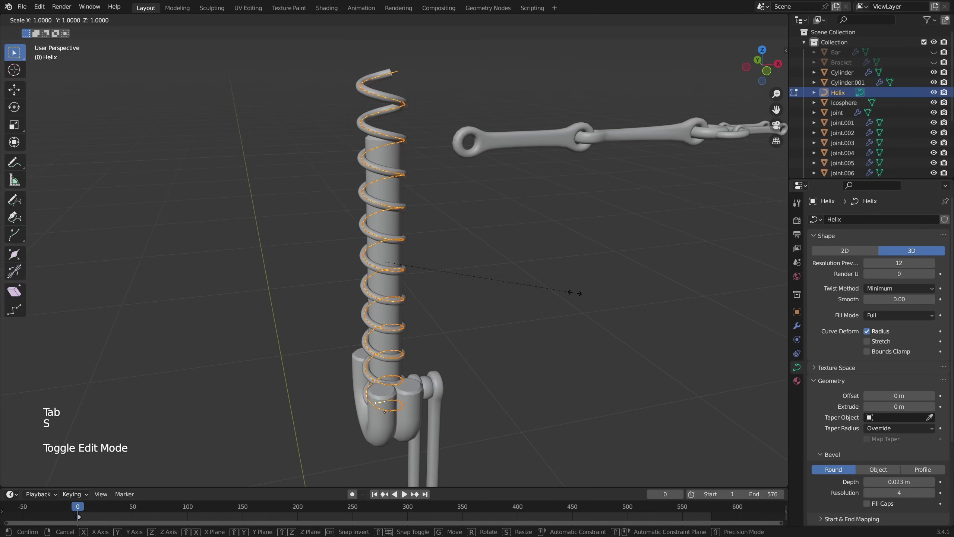
{"action": "key", "text": "shift+z"}
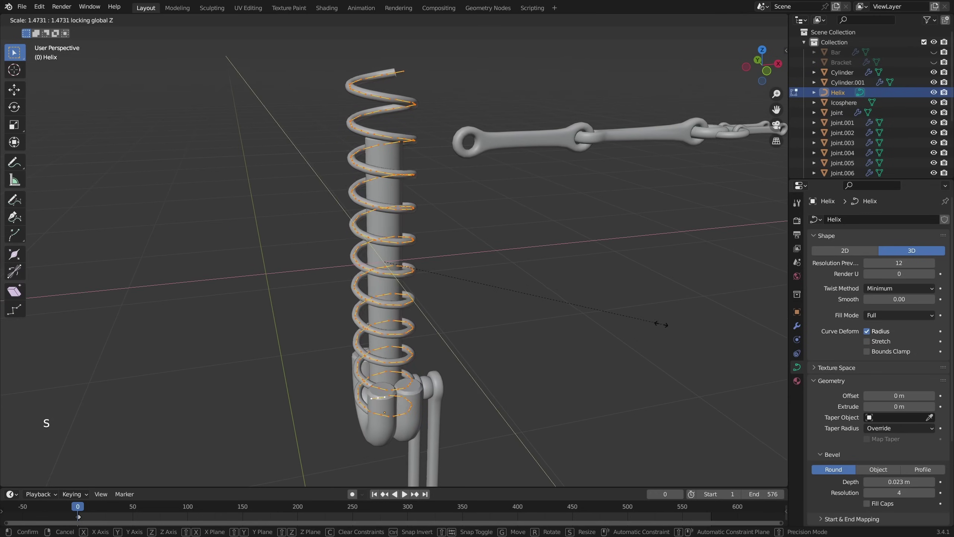
{"action": "left_click", "coordinate": [627, 313]}
{"action": "middle_click_drag", "start_coordinate": [601, 326], "coordinate": [610, 318]}
{"action": "key", "text": "s"}
{"action": "key", "text": "z"}
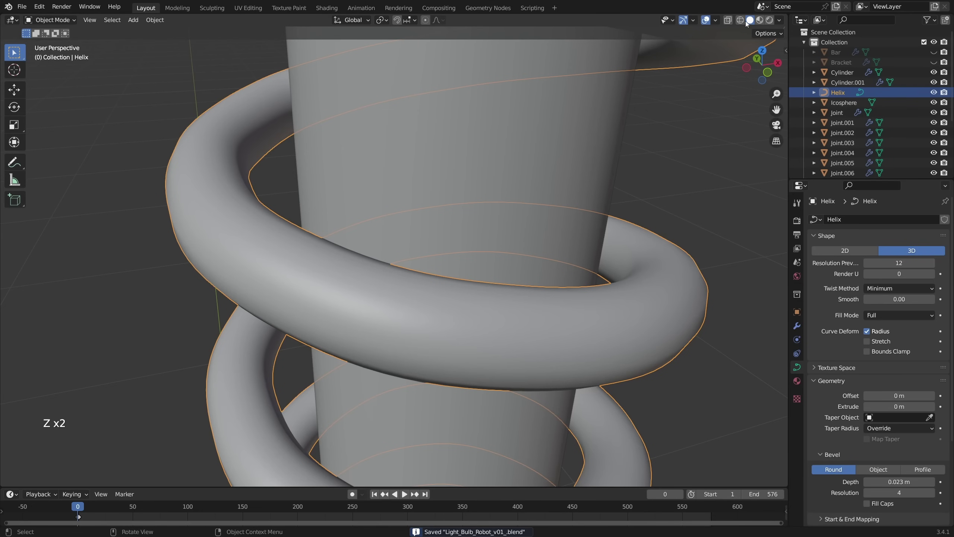
Check the spring in wireframe, reduce its preview resolution to 3, return to solid shading and save the file
{"action": "left_click", "coordinate": [740, 20]}
{"action": "scroll", "coordinate": [616, 150], "scroll_direction": "down", "scroll_amount": 6}
{"action": "middle_click_drag", "start_coordinate": [575, 199], "coordinate": [553, 197]}
{"action": "scroll", "coordinate": [487, 258], "scroll_direction": "up", "scroll_amount": 2}
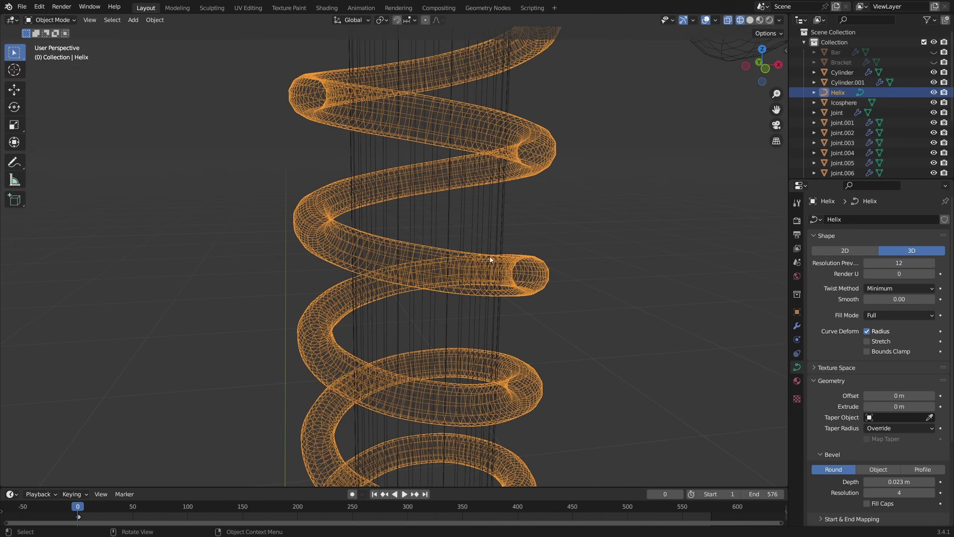
{"action": "middle_click_drag", "start_coordinate": [488, 260], "coordinate": [516, 269]}
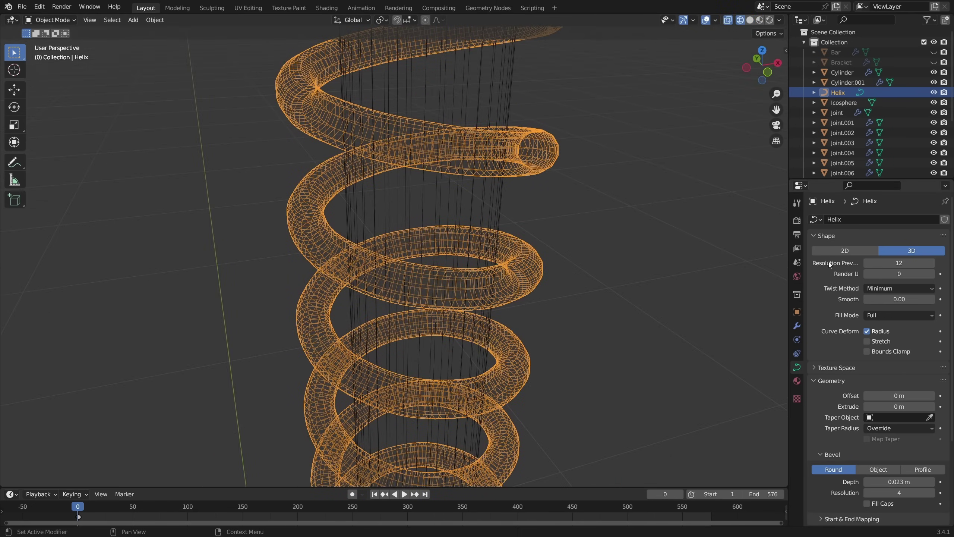
{"action": "left_click_drag", "start_coordinate": [899, 263], "coordinate": [879, 263]}
{"action": "key", "text": "z"}
{"action": "key", "text": "alt+a"}
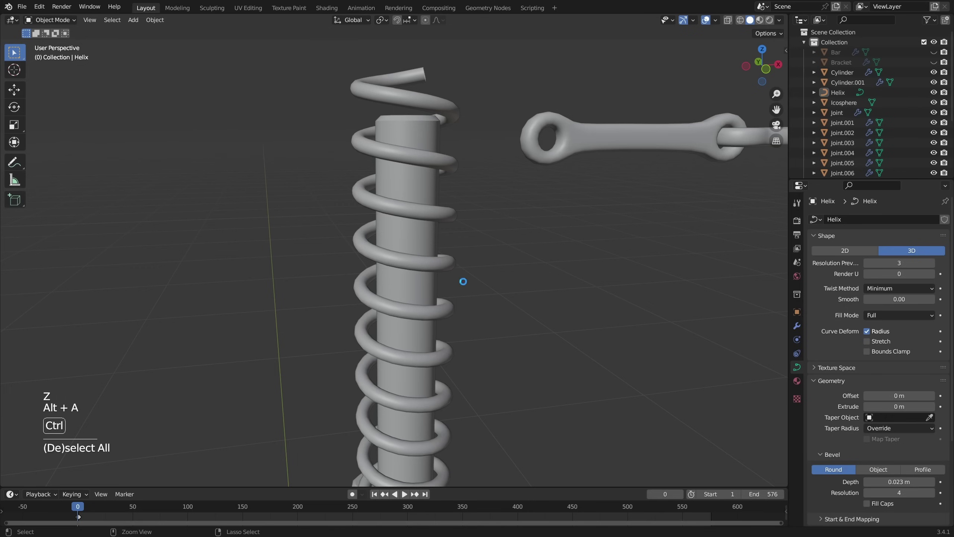
{"action": "key", "text": "ctrl+s"}
Examine how the spring fits the torso column from several angles and from the front, and save the file
{"action": "left_click", "coordinate": [465, 286]}
{"action": "middle_click_drag", "start_coordinate": [537, 280], "coordinate": [501, 286]}
{"action": "middle_click_drag", "start_coordinate": [450, 329], "coordinate": [473, 190]}
{"action": "scroll", "coordinate": [461, 297], "scroll_direction": "down", "scroll_amount": 4}
{"action": "scroll", "coordinate": [462, 297], "scroll_direction": "down", "scroll_amount": 3}
{"action": "left_click", "coordinate": [415, 191]}
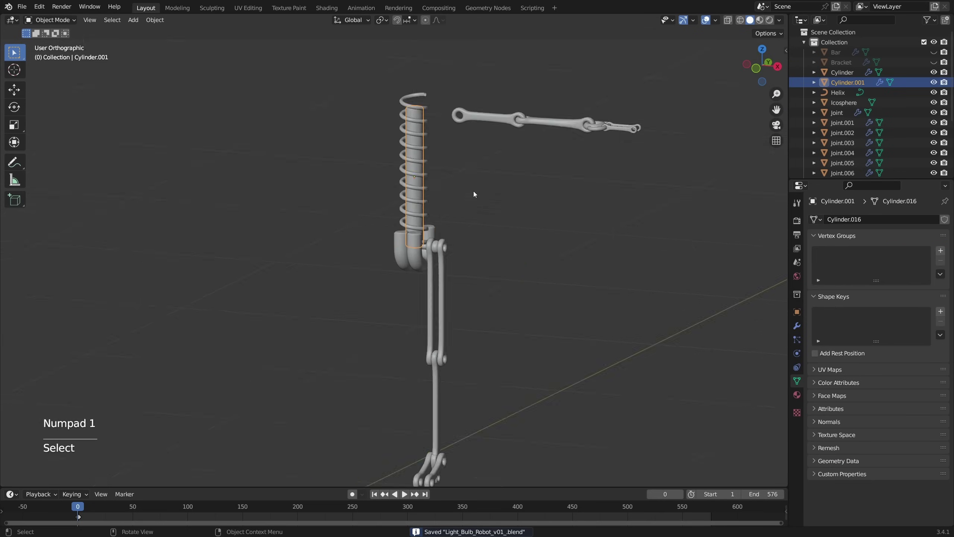
{"action": "key", "text": "KP_1"}
{"action": "key", "text": "alt+a"}
{"action": "key", "text": "ctrl+s"}
{"action": "scroll", "coordinate": [413, 131], "scroll_direction": "up", "scroll_amount": 3}
{"action": "left_click", "coordinate": [413, 132], "text": "shift"}
{"action": "key", "text": "alt+a"}
{"action": "key", "text": "ctrl+s"}
{"action": "scroll", "coordinate": [505, 152], "scroll_direction": "down", "scroll_amount": 5}
{"action": "middle_click_drag", "start_coordinate": [505, 152], "coordinate": [492, 238]}
Add a second Helix (3D) curve profile and set its Endangle to 20000
{"action": "key", "text": "shift+a"}
{"action": "mouse_move", "coordinate": [443, 196]}
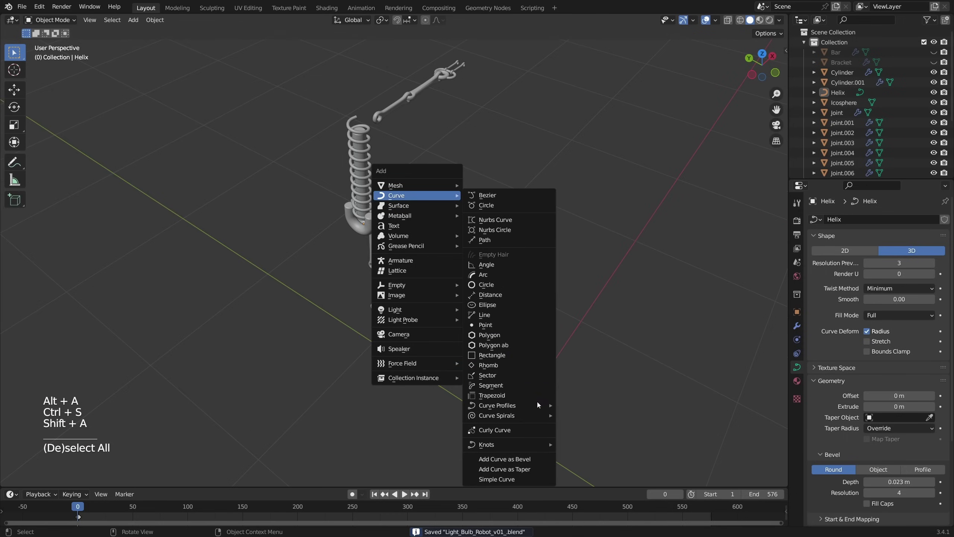
{"action": "mouse_move", "coordinate": [526, 407]}
{"action": "left_click", "coordinate": [615, 342]}
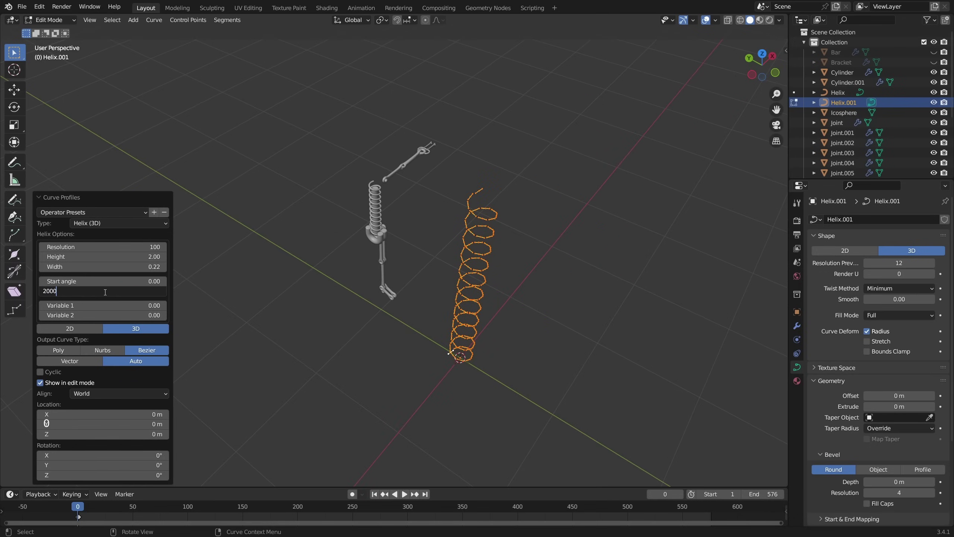
{"action": "type", "text": "0"}
{"action": "key", "text": "Return"}
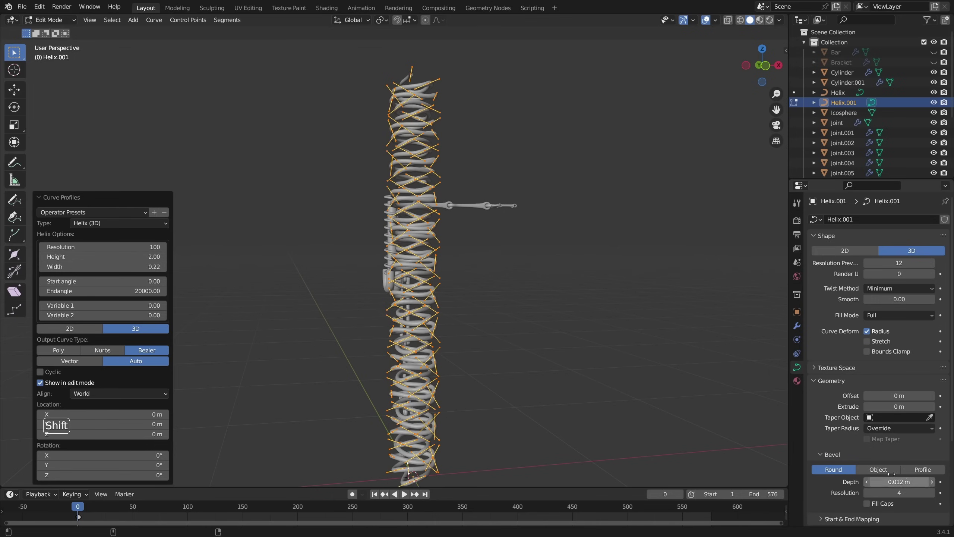
Set the second helix's bevel depth to 0.012 m, resolution to 298, width to 0.07 and Endangle to 15000
{"action": "middle_click_drag", "start_coordinate": [485, 226], "coordinate": [505, 271]}
{"action": "scroll", "coordinate": [483, 289], "scroll_direction": "up", "scroll_amount": 2}
{"action": "scroll", "coordinate": [355, 150], "scroll_direction": "down", "scroll_amount": 1}
{"action": "mouse_move", "coordinate": [78, 247]}
{"action": "left_mouse_down"}
{"action": "mouse_move", "coordinate": [163, 246]}
{"action": "mouse_move", "coordinate": [78, 246]}
{"action": "left_mouse_up"}
{"action": "key", "text": "shift+alt+z"}
{"action": "middle_click_drag", "start_coordinate": [778, 336], "coordinate": [530, 283]}
{"action": "key", "text": "shift+alt+z"}
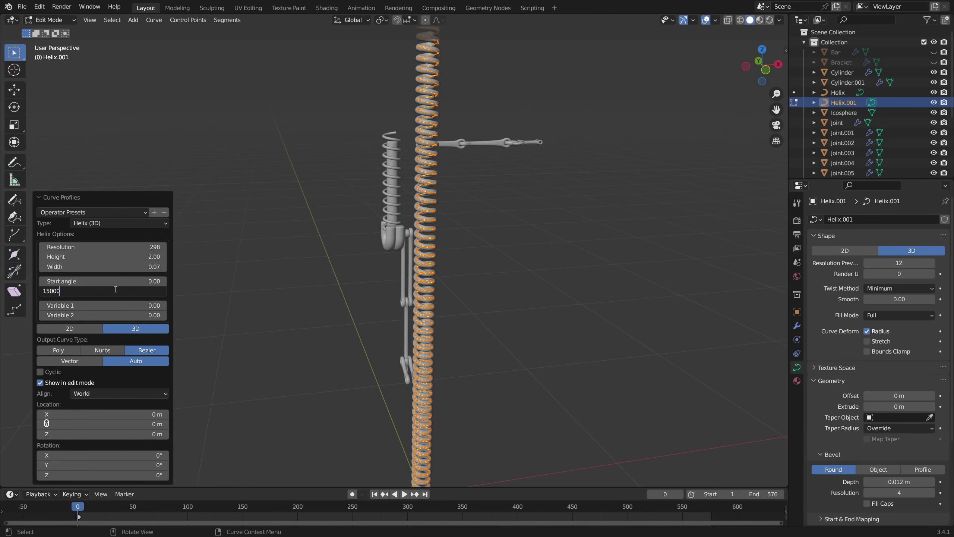
Thin the second helix to a 0.008 m bevel depth and scale and move it between the two upper leg bars
{"action": "key", "text": "g"}
{"action": "left_click", "coordinate": [664, 269]}
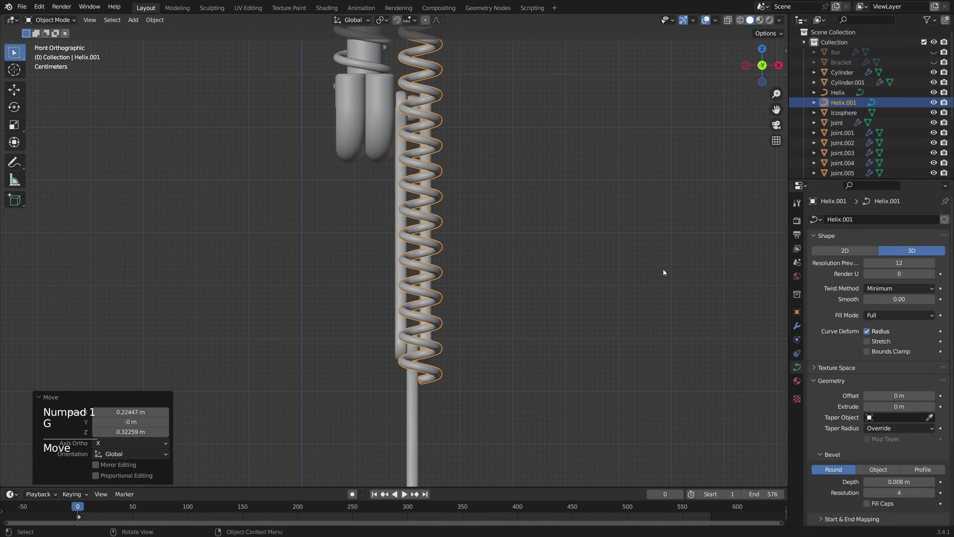
{"action": "key", "text": "s"}
{"action": "left_click", "coordinate": [458, 332]}
{"action": "key", "text": "g"}
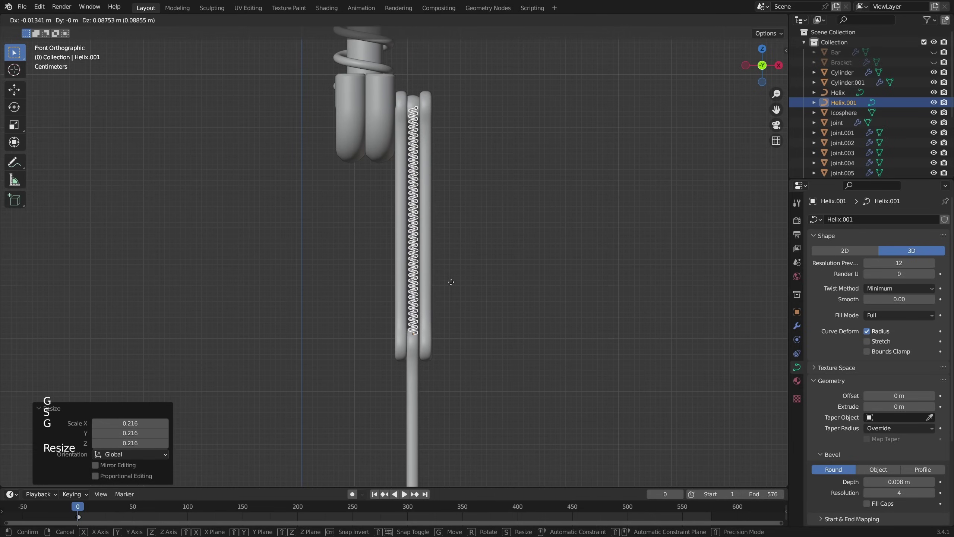
{"action": "left_click", "coordinate": [453, 282]}
{"action": "key", "text": "s"}
{"action": "left_click", "coordinate": [528, 298]}
Fine-tune the small spring's position between the upper leg bars above the knee and save the file
{"action": "scroll", "coordinate": [534, 297], "scroll_direction": "up", "scroll_amount": 3}
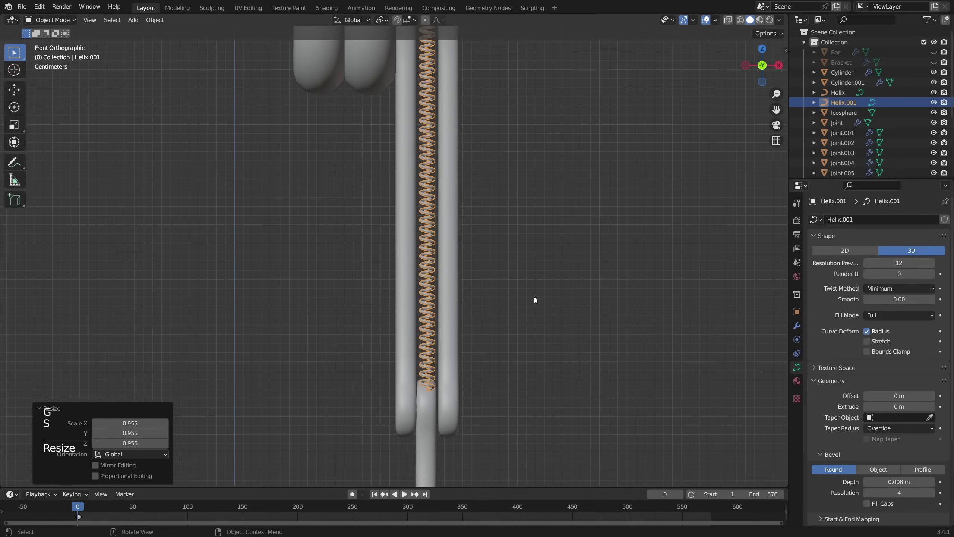
{"action": "middle_click_drag", "start_coordinate": [556, 295], "coordinate": [545, 317], "text": "shift"}
{"action": "key", "text": "g"}
{"action": "left_click", "coordinate": [546, 314]}
{"action": "scroll", "coordinate": [547, 301], "scroll_direction": "down", "scroll_amount": 2}
{"action": "middle_click_drag", "start_coordinate": [549, 282], "coordinate": [547, 306], "text": "shift"}
{"action": "key", "text": "g"}
{"action": "left_click", "coordinate": [547, 306]}
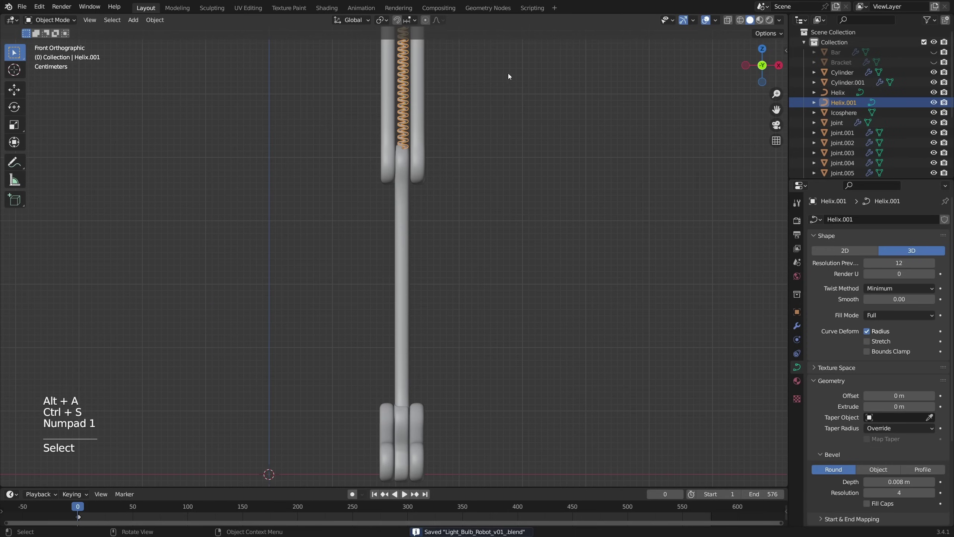
Duplicate the small spring twice, placing one copy on each side of the lower leg bar
{"action": "key", "text": "shift+d"}
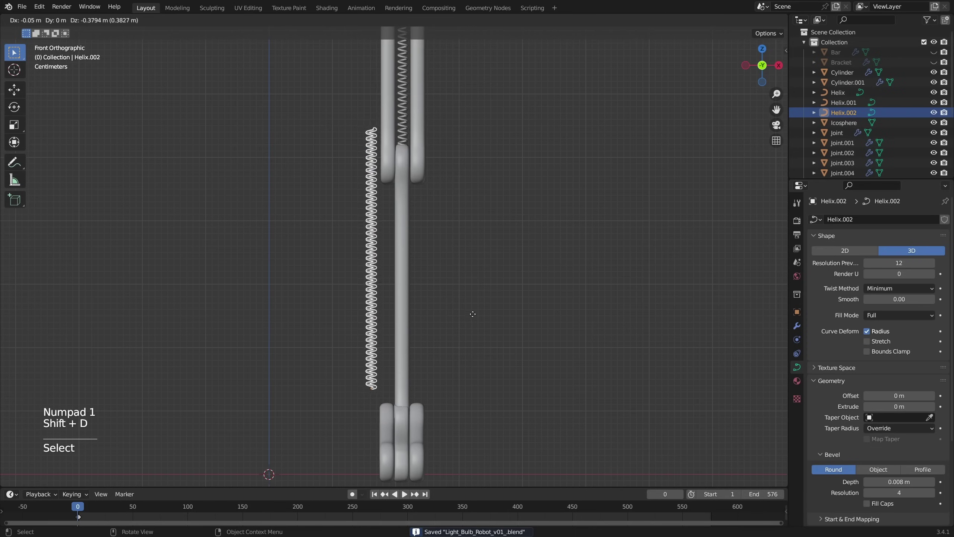
{"action": "left_click", "coordinate": [488, 331]}
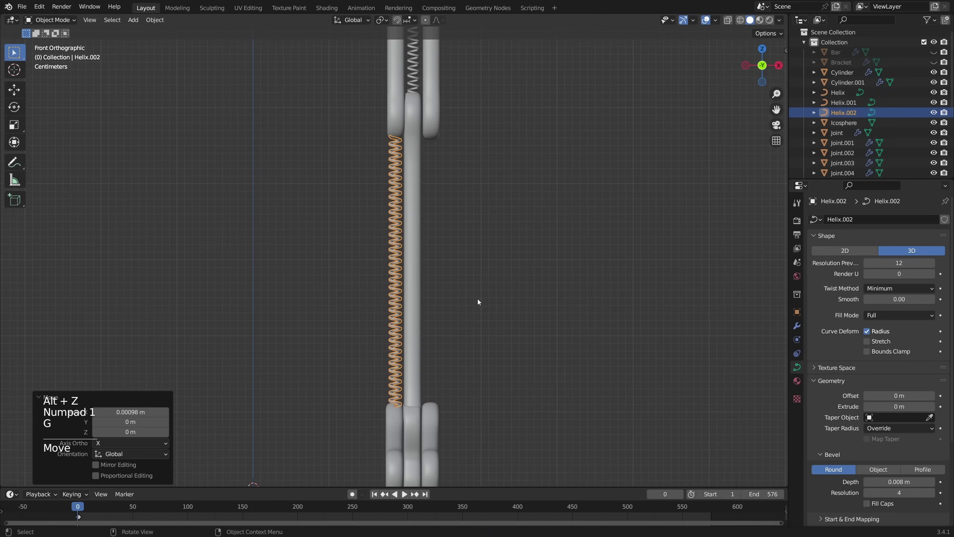
{"action": "key", "text": "shift+d"}
{"action": "left_click", "coordinate": [503, 301]}
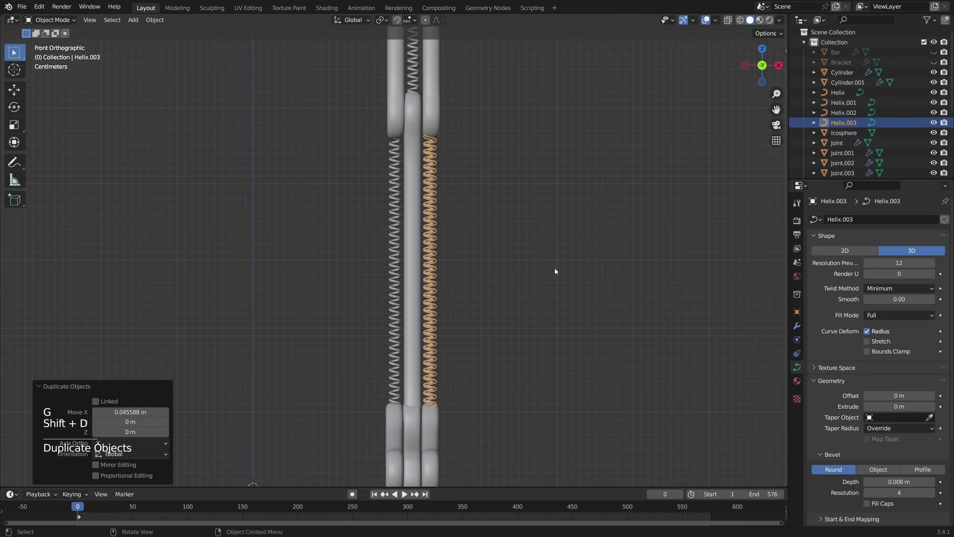
Rotate the second lower leg spring about the Z axis, deselect everything and save the file
{"action": "middle_click_drag", "start_coordinate": [537, 277], "coordinate": [513, 275]}
{"action": "key", "text": "r"}
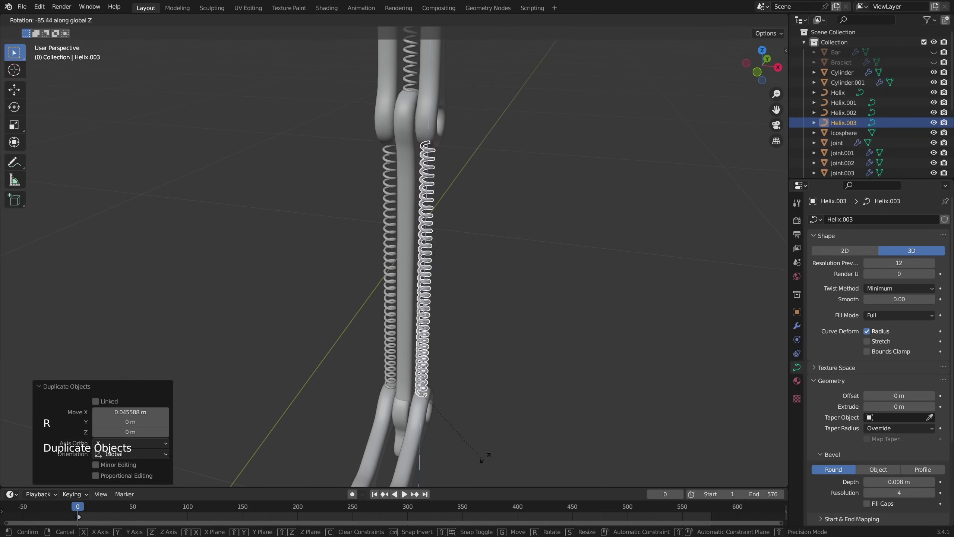
{"action": "left_click", "coordinate": [472, 458]}
{"action": "scroll", "coordinate": [455, 192], "scroll_direction": "down", "scroll_amount": 3}
{"action": "key", "text": "alt+a"}
{"action": "middle_click_drag", "start_coordinate": [455, 192], "coordinate": [502, 320]}
{"action": "key", "text": "ctrl+s"}
Unhide the armature and spare parts, and move the wrist's torus ring along X to beside the top of the torso spring
{"action": "scroll", "coordinate": [472, 300], "scroll_direction": "up", "scroll_amount": 3}
{"action": "middle_click_drag", "start_coordinate": [502, 321], "coordinate": [541, 342]}
{"action": "middle_click_drag", "start_coordinate": [600, 267], "coordinate": [605, 320], "text": "shift"}
{"action": "middle_click_drag", "start_coordinate": [674, 301], "coordinate": [700, 306]}
{"action": "left_click", "coordinate": [743, 254]}
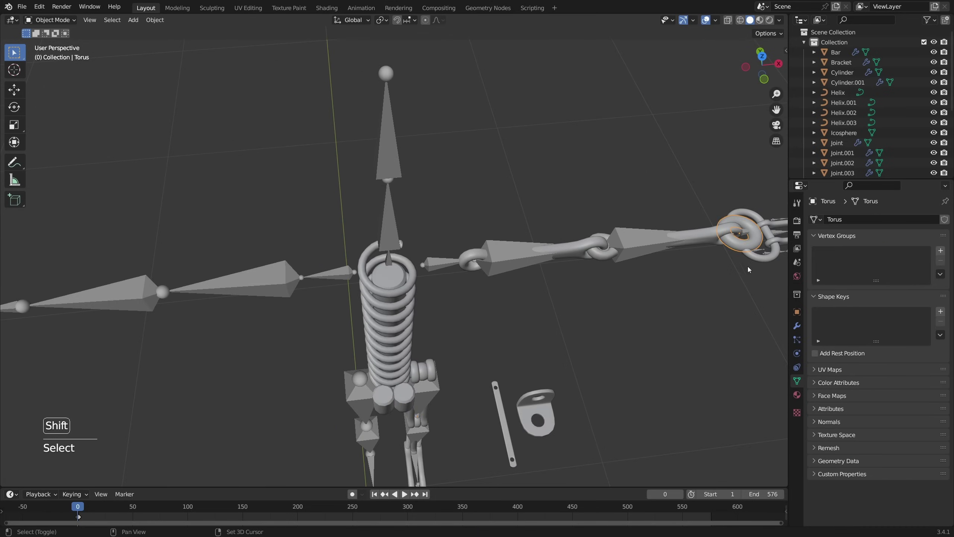
{"action": "middle_click_drag", "start_coordinate": [743, 260], "coordinate": [690, 258], "text": "shift"}
{"action": "key", "text": "alt+s"}
{"action": "key", "text": "ctrl+z"}
{"action": "key", "text": "g"}
{"action": "key", "text": "x"}
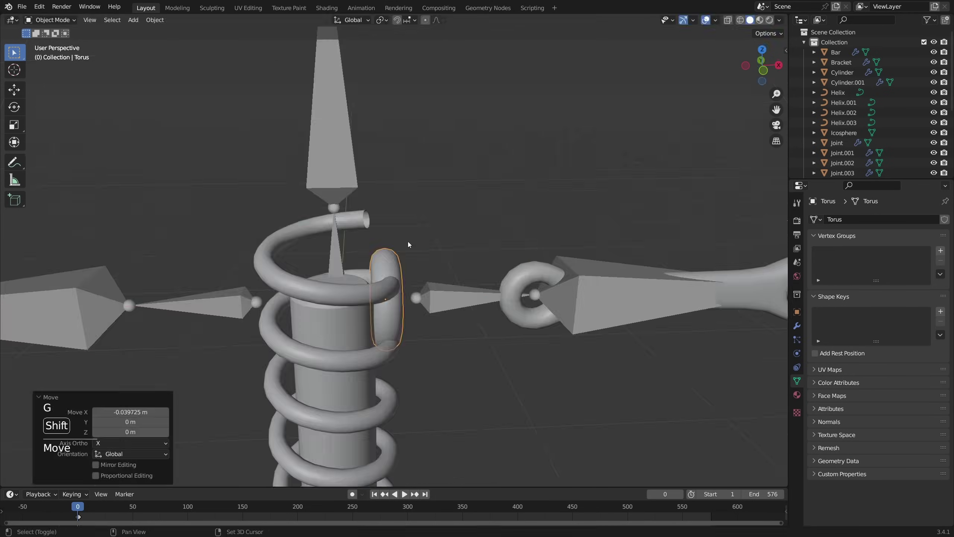
Add an ico sphere at the top of the torso spring and shift it along Y to line up with the shoulder bones
{"action": "key", "text": "shift+a"}
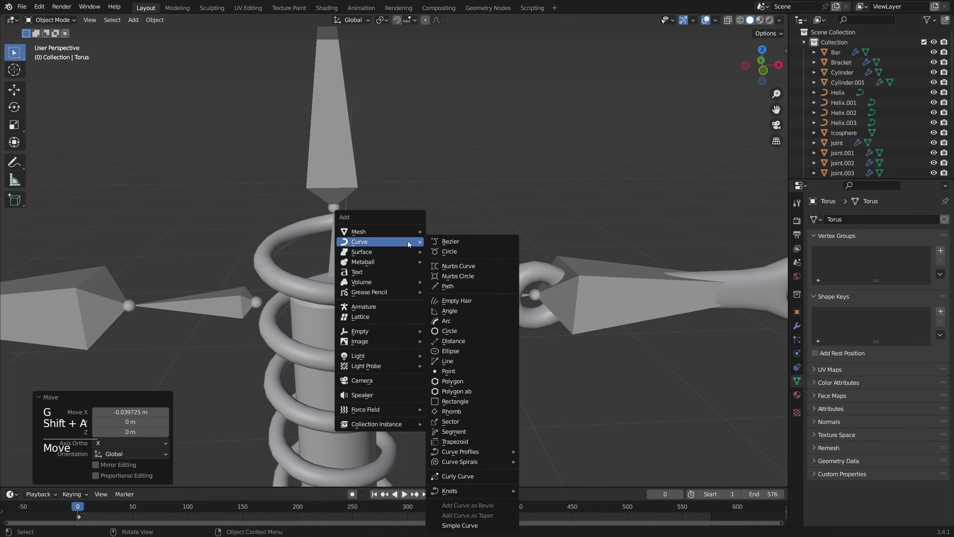
{"action": "mouse_move", "coordinate": [380, 232]}
{"action": "left_click", "coordinate": [459, 273]}
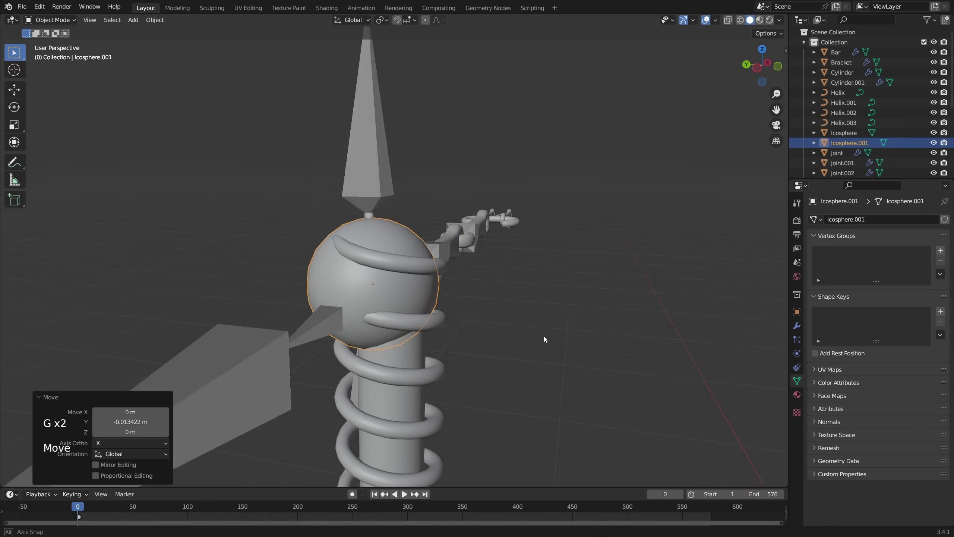
{"action": "middle_click_drag", "start_coordinate": [544, 336], "coordinate": [533, 335]}
{"action": "key", "text": "alt+z"}
{"action": "middle_click_drag", "start_coordinate": [534, 334], "coordinate": [339, 318], "text": "shift"}
{"action": "key", "text": "g"}
{"action": "key", "text": "y"}
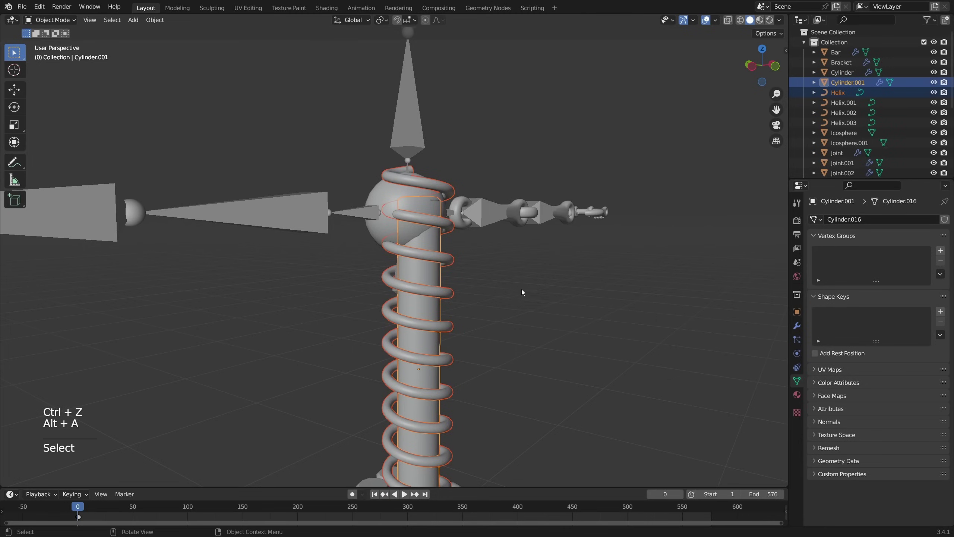
Hide the torso cylinder and its spring, fit the torus ring against the arm side of the sphere, and save the file
{"action": "key", "text": "h"}
{"action": "middle_click_drag", "start_coordinate": [521, 292], "coordinate": [364, 331]}
{"action": "left_click_drag", "start_coordinate": [345, 235], "coordinate": [369, 269]}
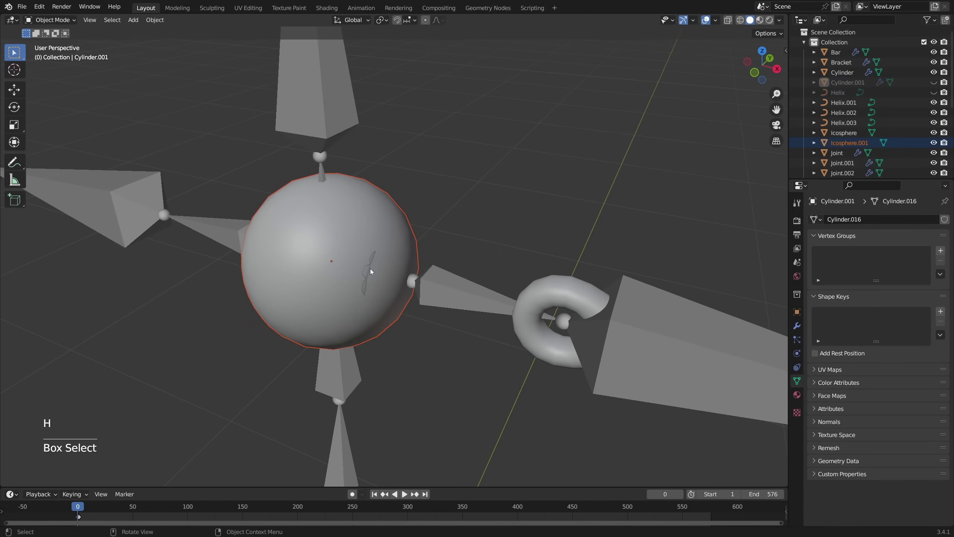
{"action": "left_click", "coordinate": [370, 269]}
{"action": "middle_click_drag", "start_coordinate": [370, 268], "coordinate": [395, 293]}
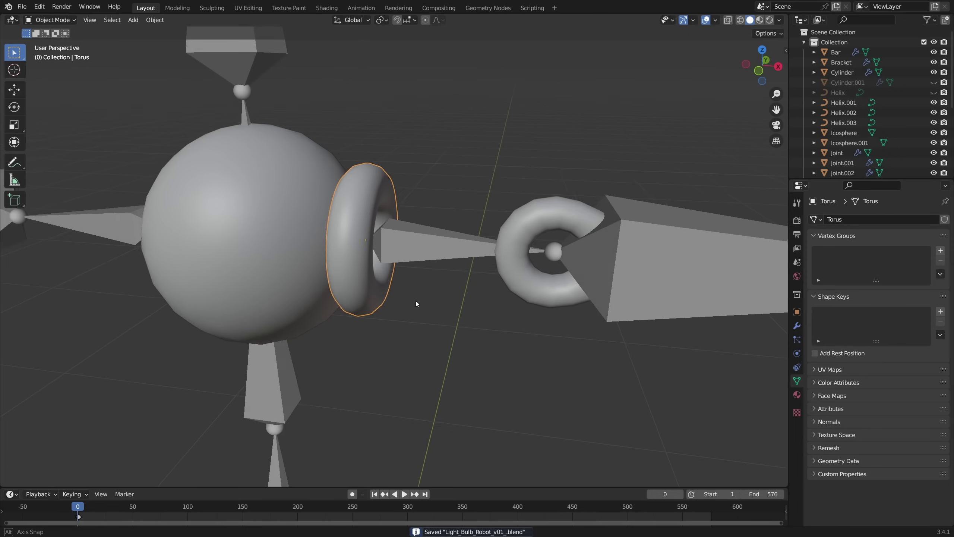
{"action": "middle_click_drag", "start_coordinate": [416, 301], "coordinate": [376, 305]}
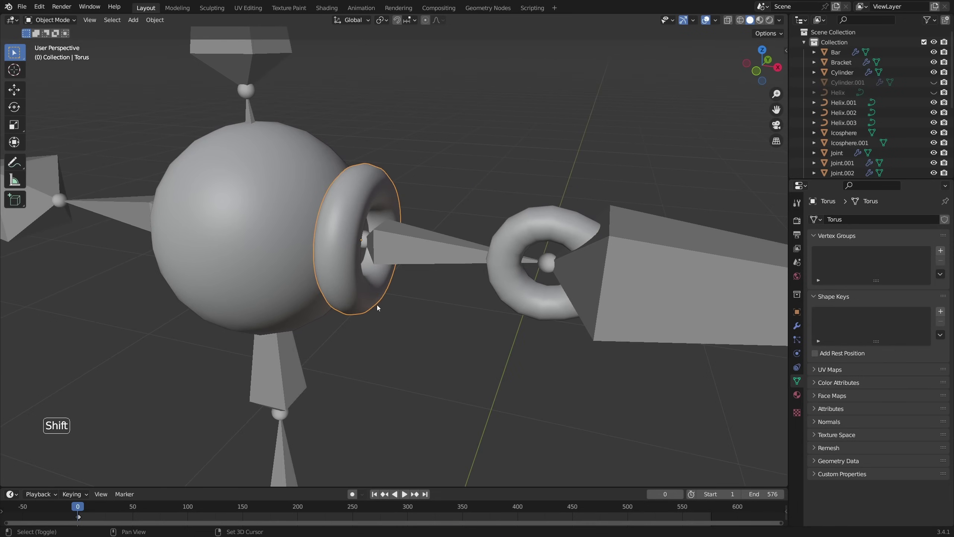
Duplicate the shoulder torus toward the arm, rotate the copy to lie flat and interlock it with the upper arm's end ring
{"action": "key", "text": "shift+d"}
{"action": "middle_click", "coordinate": [406, 312]}
{"action": "left_click", "coordinate": [513, 340]}
{"action": "key", "text": "r"}
{"action": "middle_click_drag", "start_coordinate": [531, 372], "coordinate": [581, 211]}
{"action": "key", "text": "ctrl"}
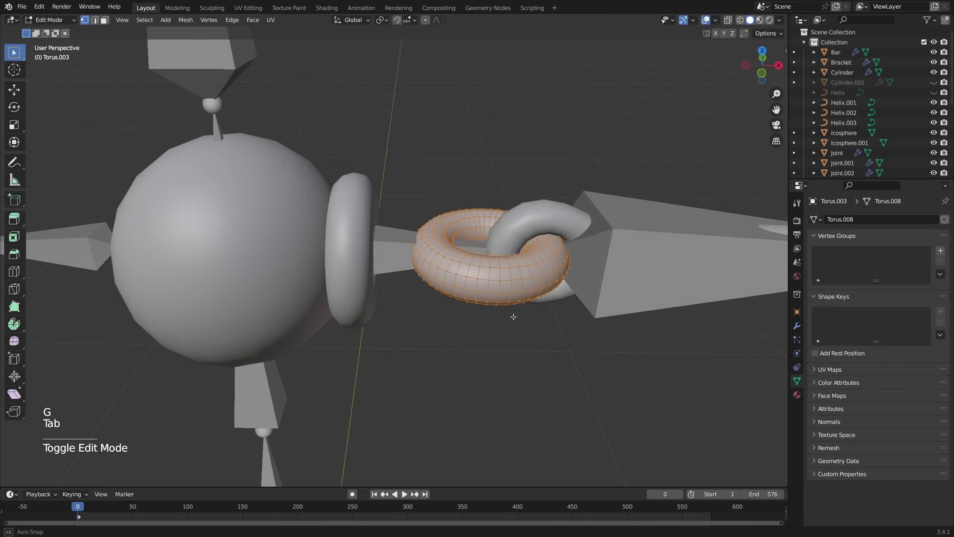
Extrude the body-side half of the flat torus toward the sphere and delete its end cap to form an open U-shaped link
{"action": "middle_click_drag", "start_coordinate": [514, 317], "coordinate": [508, 316]}
{"action": "key", "text": "alt+z"}
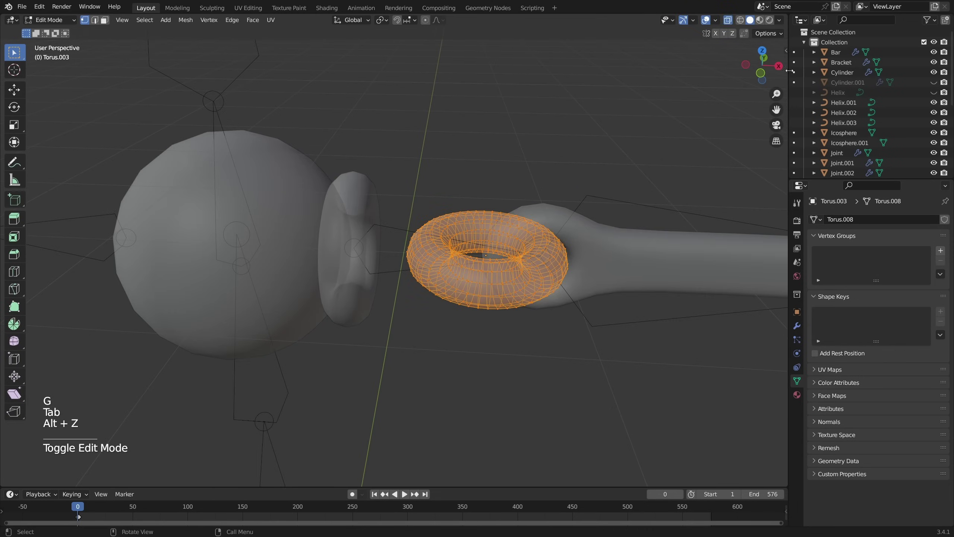
{"action": "left_click", "coordinate": [763, 52]}
{"action": "left_click_drag", "start_coordinate": [326, 118], "coordinate": [515, 421]}
{"action": "key", "text": "e"}
{"action": "left_click", "coordinate": [486, 303]}
{"action": "left_click_drag", "start_coordinate": [176, 121], "coordinate": [337, 422]}
{"action": "key", "text": "x"}
{"action": "left_click", "coordinate": [409, 245]}
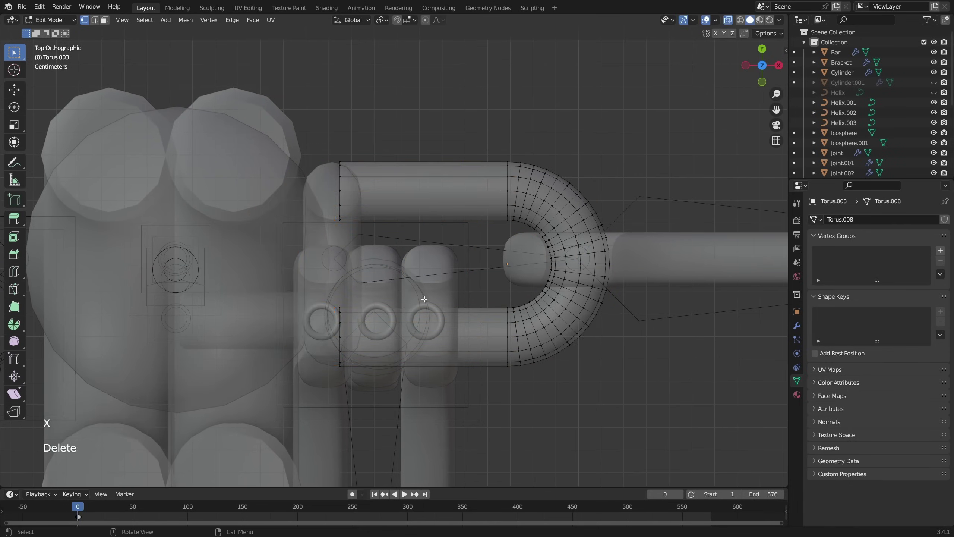
Adjust the U-shaped shoulder link's thickness with Shrink/Fatten
{"action": "middle_click_drag", "start_coordinate": [426, 280], "coordinate": [445, 251]}
{"action": "key", "text": "alt+z"}
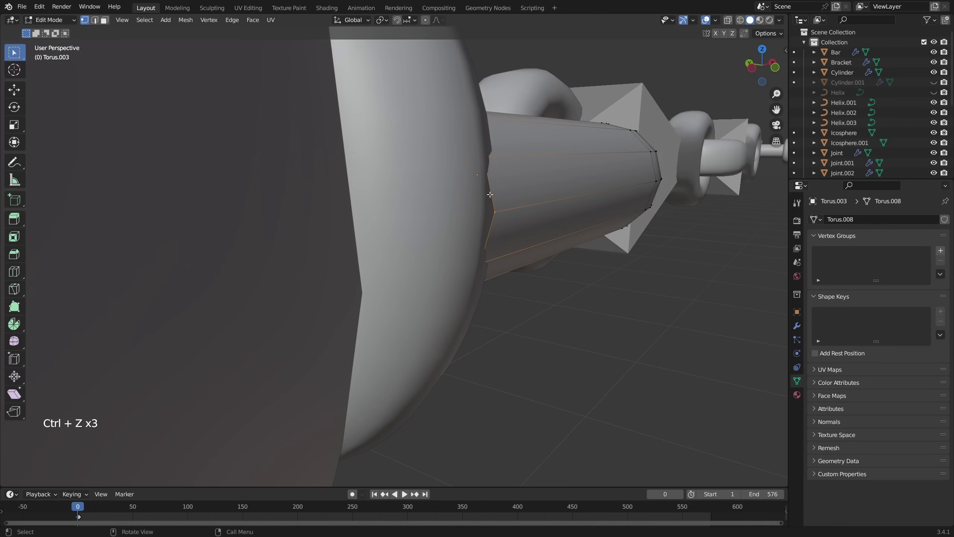
{"action": "middle_click_drag", "start_coordinate": [561, 238], "coordinate": [579, 308]}
{"action": "scroll", "coordinate": [579, 308], "scroll_direction": "down", "scroll_amount": 3}
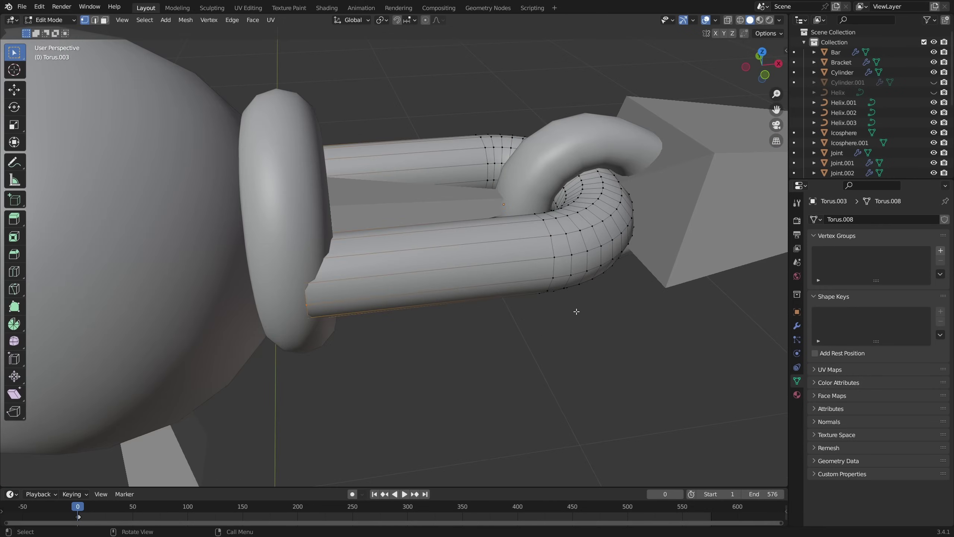
{"action": "key", "text": "alt+s"}
{"action": "left_click", "coordinate": [546, 376]}
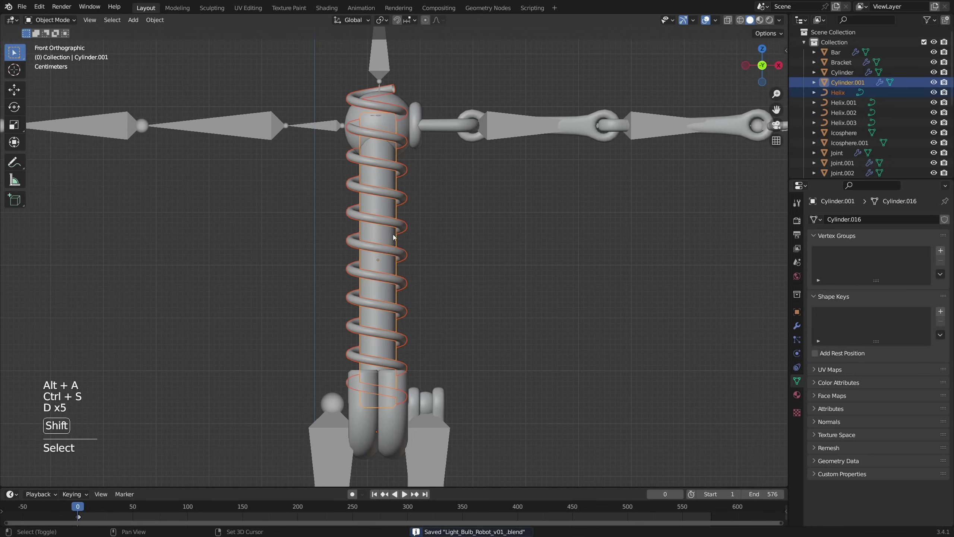
Reposition the torso cylinder together with its spring, and hide both to expose the spine bones
{"action": "key", "text": "g"}
{"action": "left_click", "coordinate": [455, 254]}
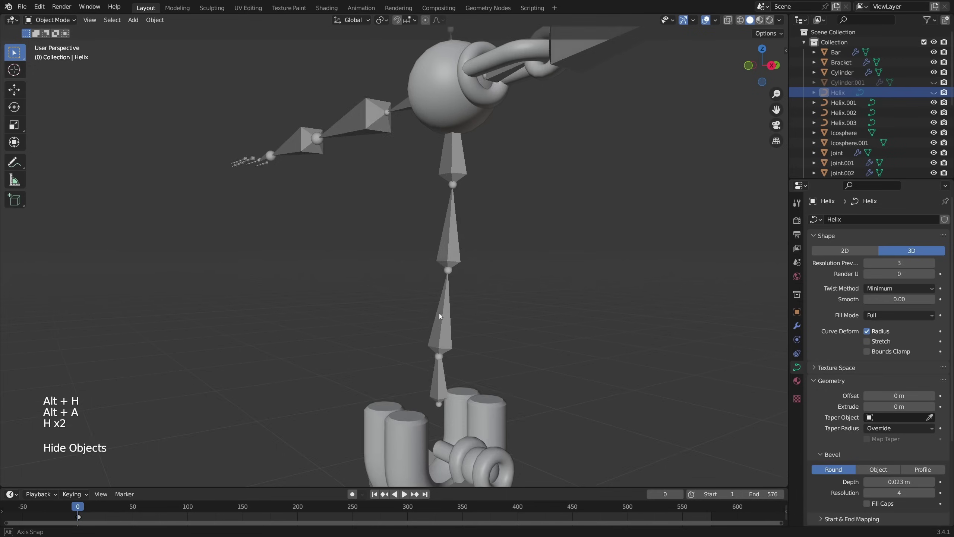
{"action": "middle_click_drag", "start_coordinate": [440, 315], "coordinate": [438, 271]}
{"action": "left_click", "coordinate": [399, 265]}
{"action": "middle_click_drag", "start_coordinate": [439, 359], "coordinate": [372, 302]}
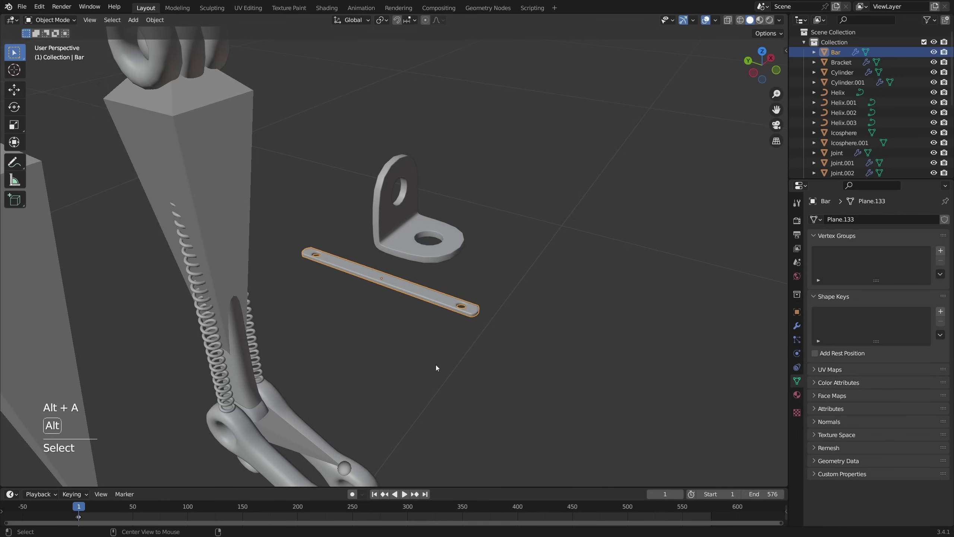
Unhide the spare parts, select the flat bar, stand it upright and place it beside the hip joint
{"action": "key", "text": "alt+h"}
{"action": "scroll", "coordinate": [448, 360], "scroll_direction": "up", "scroll_amount": 4}
{"action": "key", "text": "alt+a"}
{"action": "left_click", "coordinate": [413, 334]}
{"action": "mouse_move", "coordinate": [413, 334]}
{"action": "middle_mouse_down"}
{"action": "mouse_move", "coordinate": [485, 342]}
{"action": "mouse_move", "coordinate": [398, 337]}
{"action": "middle_mouse_up"}
{"action": "left_click", "coordinate": [453, 336]}
{"action": "left_click", "coordinate": [391, 332]}
{"action": "scroll", "coordinate": [394, 327], "scroll_direction": "down", "scroll_amount": 6}
{"action": "middle_click_drag", "start_coordinate": [422, 298], "coordinate": [484, 305], "text": "shift"}
{"action": "middle_click_drag", "start_coordinate": [485, 304], "coordinate": [407, 333]}
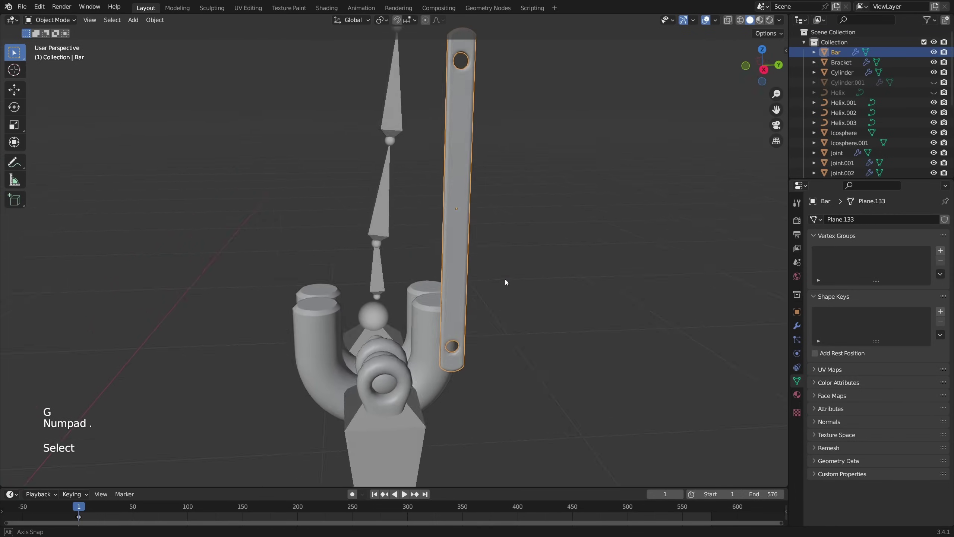
Move the upright bar along Y by about -0.073 m to line it up with the spine bones
{"action": "key", "text": "g"}
{"action": "middle_click", "coordinate": [564, 297]}
{"action": "left_click", "coordinate": [586, 311]}
{"action": "scroll", "coordinate": [481, 282], "scroll_direction": "down", "scroll_amount": 3}
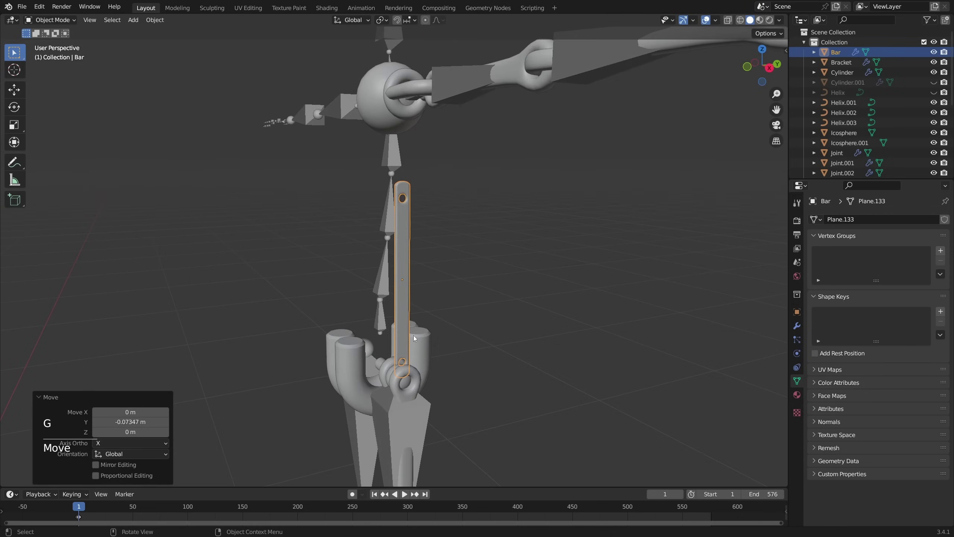
Shorten the bar by moving its upper end's vertices down in Edit Mode with X-ray enabled
{"action": "scroll", "coordinate": [407, 333], "scroll_direction": "up", "scroll_amount": 3}
{"action": "key", "text": "Tab"}
{"action": "key", "text": "alt+z"}
{"action": "left_click_drag", "start_coordinate": [410, 48], "coordinate": [536, 181]}
{"action": "key", "text": "g"}
{"action": "left_click", "coordinate": [538, 232]}
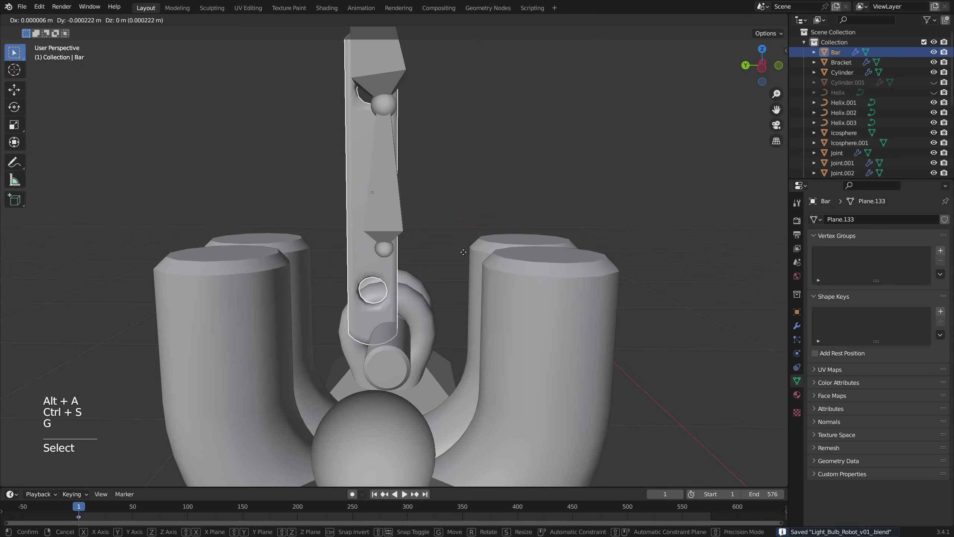
Fine-tune the short bar's position above the hip and shift its upper end along Z to match the spine joint
{"action": "left_click", "coordinate": [444, 316]}
{"action": "scroll", "coordinate": [444, 316], "scroll_direction": "up", "scroll_amount": 2}
{"action": "key", "text": "g"}
{"action": "left_click", "coordinate": [451, 309]}
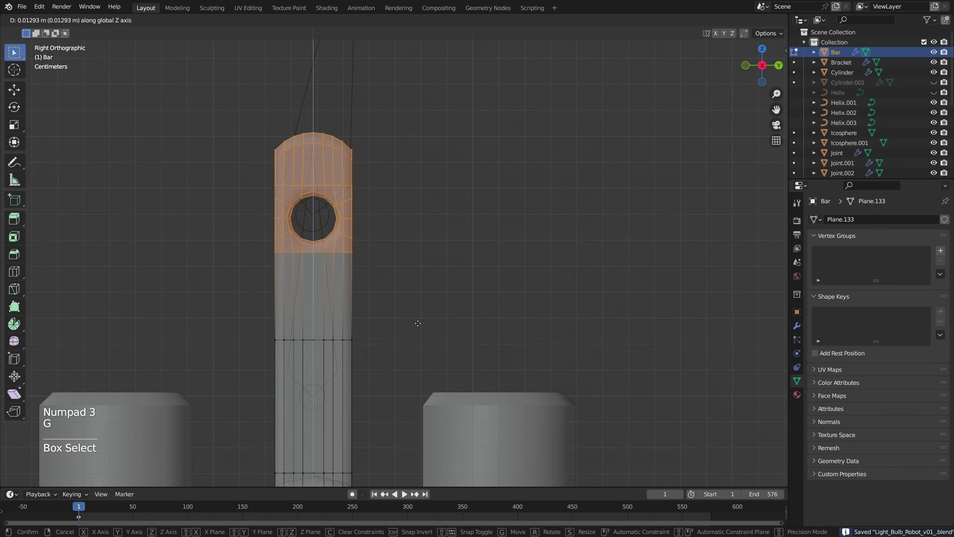
{"action": "key", "text": "Tab"}
{"action": "key", "text": "alt+z"}
{"action": "key", "text": "alt+z"}
{"action": "scroll", "coordinate": [441, 263], "scroll_direction": "down", "scroll_amount": 4}
Duplicate the bar upward, rotate it to follow the next spine bone and adjust its upper end along its local Y axis
{"action": "key", "text": "shift+d"}
{"action": "left_click", "coordinate": [441, 256]}
{"action": "key", "text": "r"}
{"action": "left_click", "coordinate": [465, 277]}
{"action": "key", "text": "g"}
{"action": "key", "text": "g"}
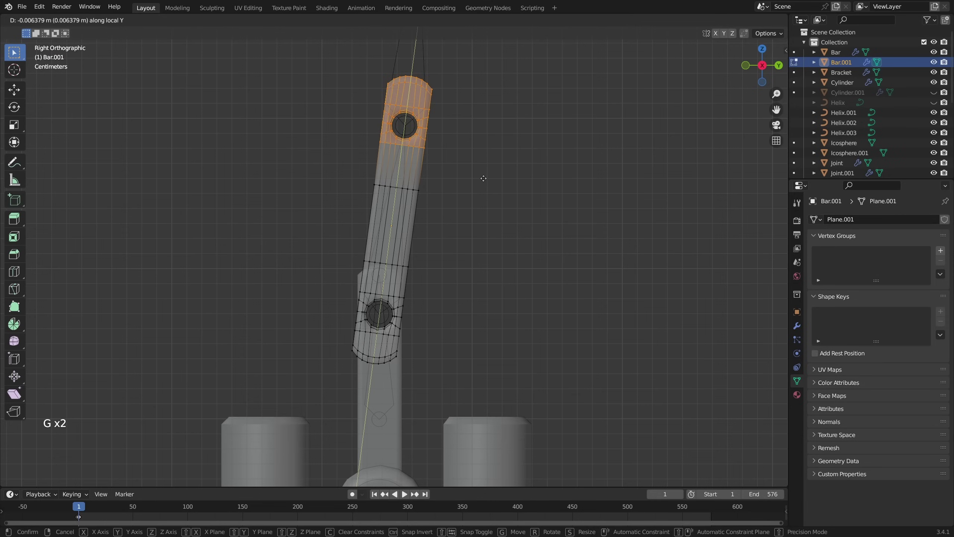
{"action": "key", "text": "Tab"}
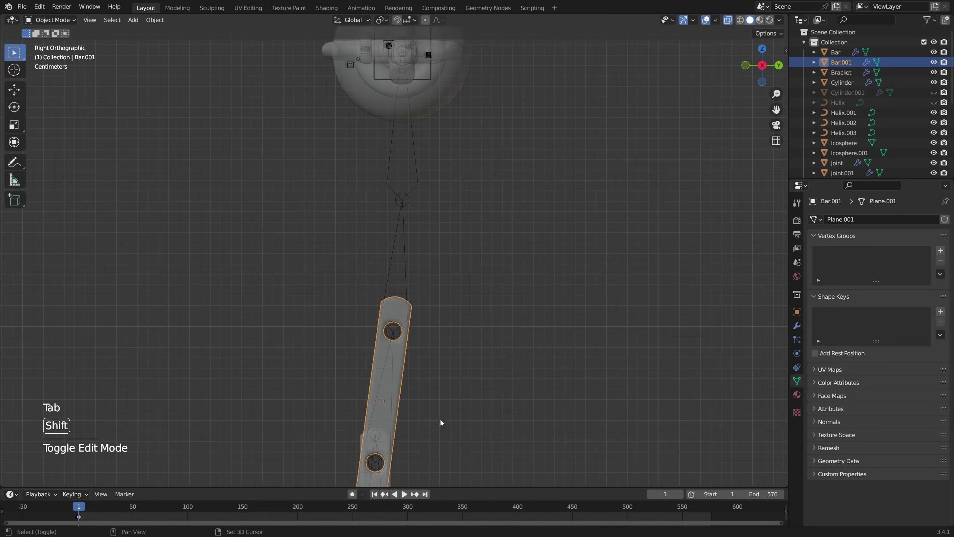
Duplicate the bar further up the spine, rotate the copies to follow the bones, and offset the third bar along X
{"action": "key", "text": "shift+d"}
{"action": "left_click", "coordinate": [458, 292]}
{"action": "key", "text": "r"}
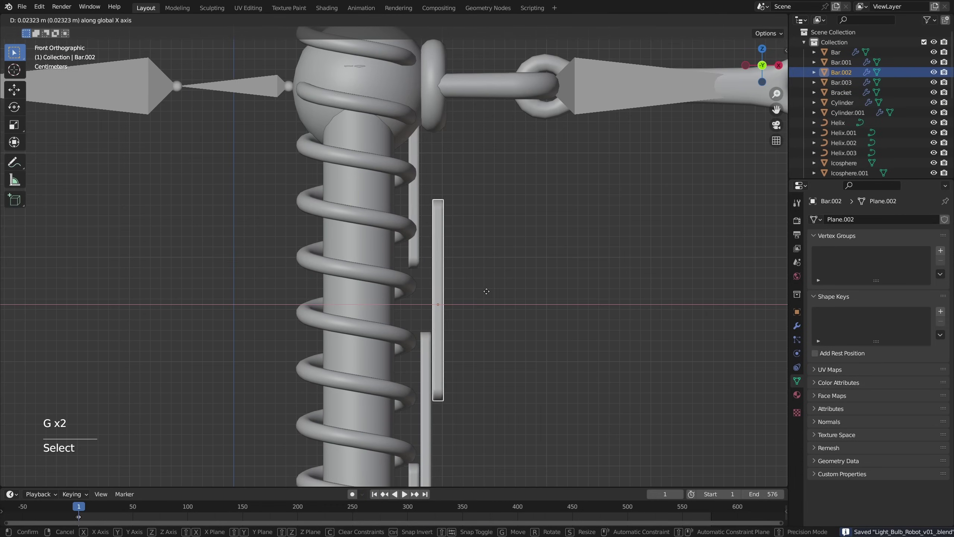
Bend the lowest bar outward by moving its upper end along X with proportional editing
{"action": "key", "text": "g"}
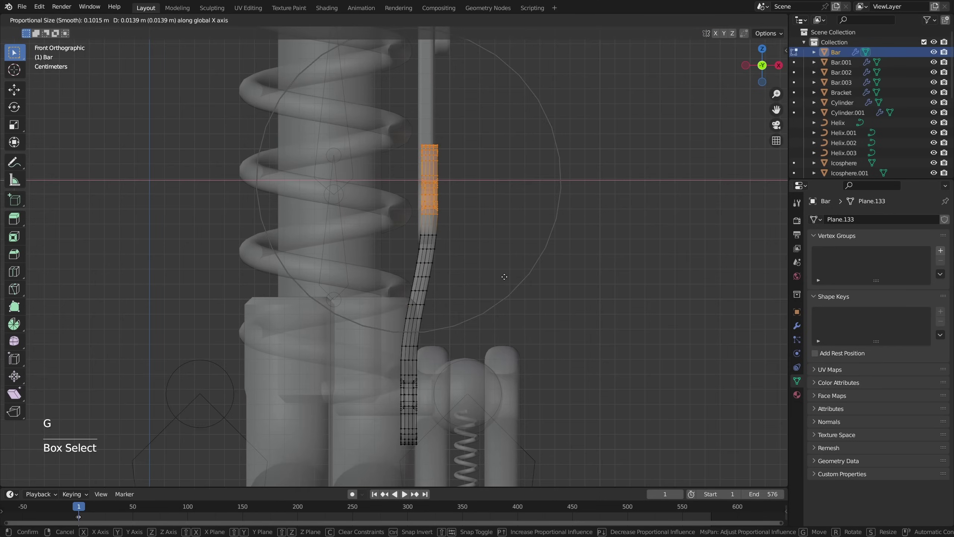
{"action": "left_click", "coordinate": [511, 281]}
{"action": "key", "text": "Tab"}
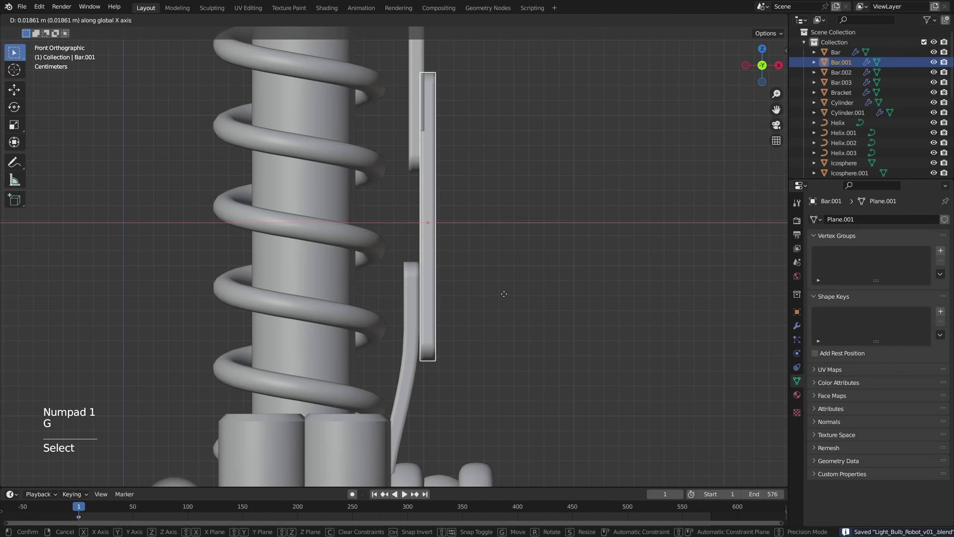
Offset the second bar along X to overlap its neighbours, add a loop cut to the top bar, and save the file
{"action": "key", "text": "g"}
{"action": "key", "text": "ctrl+r"}
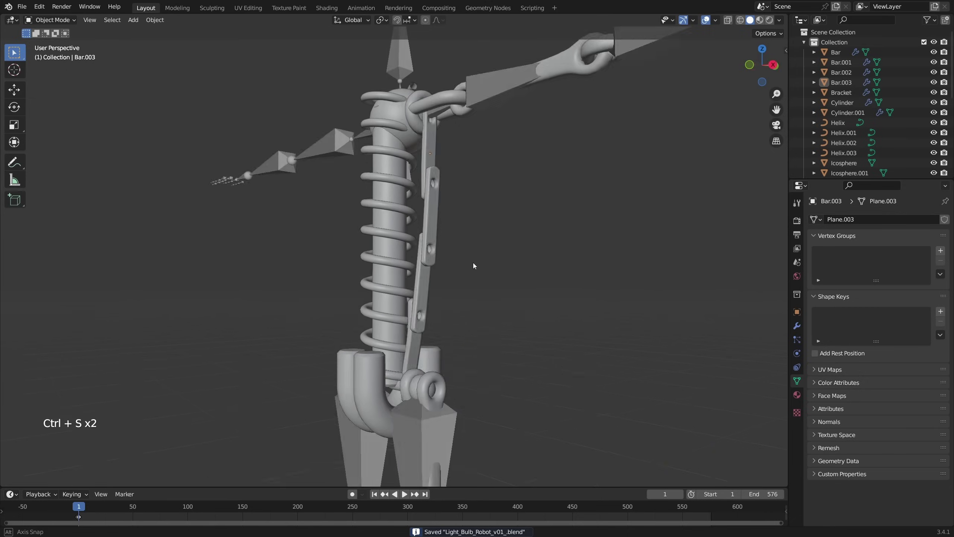
{"action": "middle_click_drag", "start_coordinate": [473, 263], "coordinate": [481, 286]}
{"action": "key", "text": "ctrl+s"}
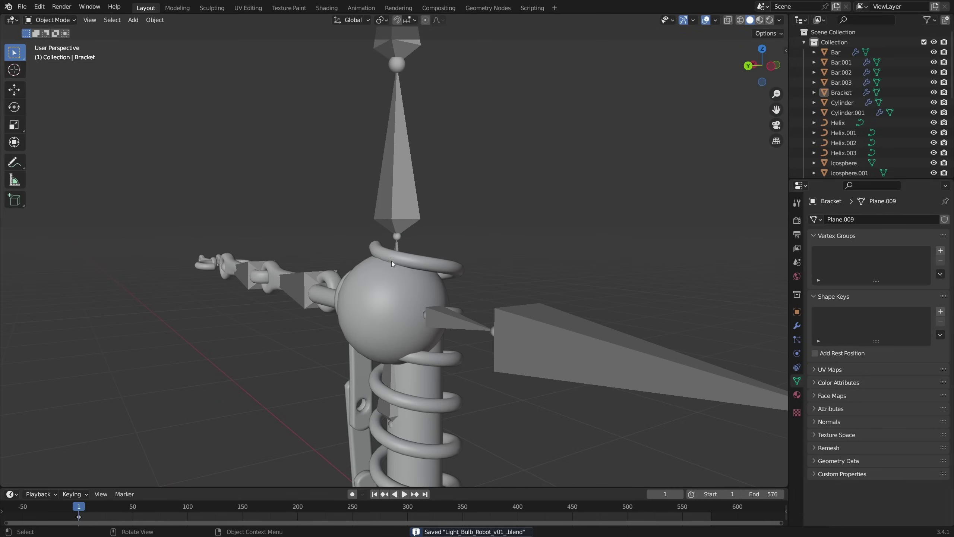
Place the spare bracket on top of the torso spring at the neck bone and apply its scale
{"action": "middle_click_drag", "start_coordinate": [391, 261], "coordinate": [407, 206]}
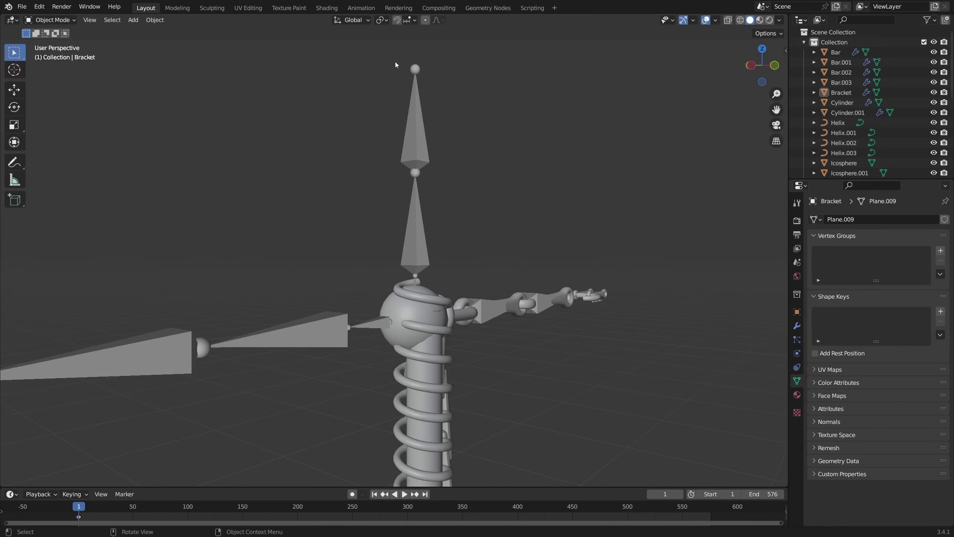
{"action": "scroll", "coordinate": [499, 312], "scroll_direction": "down", "scroll_amount": 5}
{"action": "middle_click_drag", "start_coordinate": [500, 312], "coordinate": [498, 150], "text": "shift"}
{"action": "left_click", "coordinate": [400, 333]}
{"action": "middle_click_drag", "start_coordinate": [401, 331], "coordinate": [417, 329]}
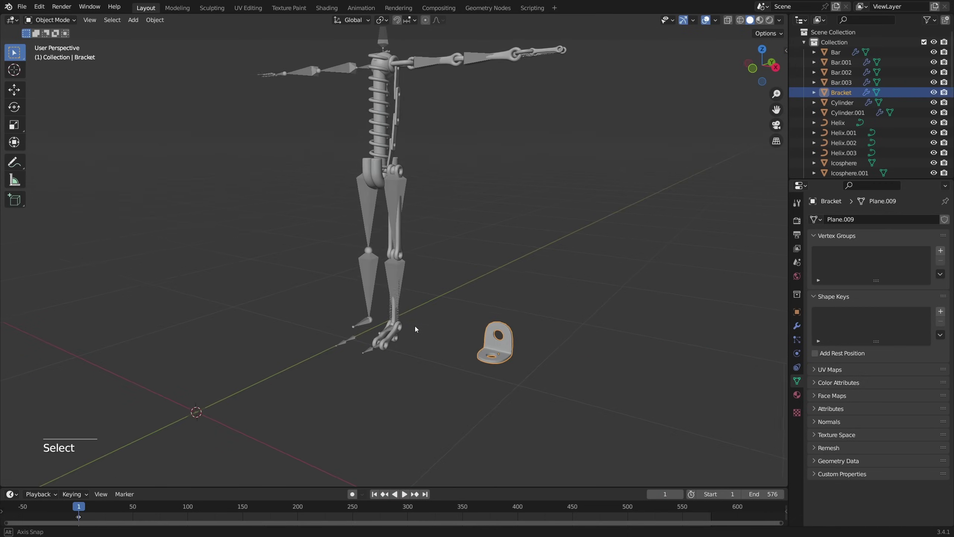
{"action": "key", "text": "ctrl+a"}
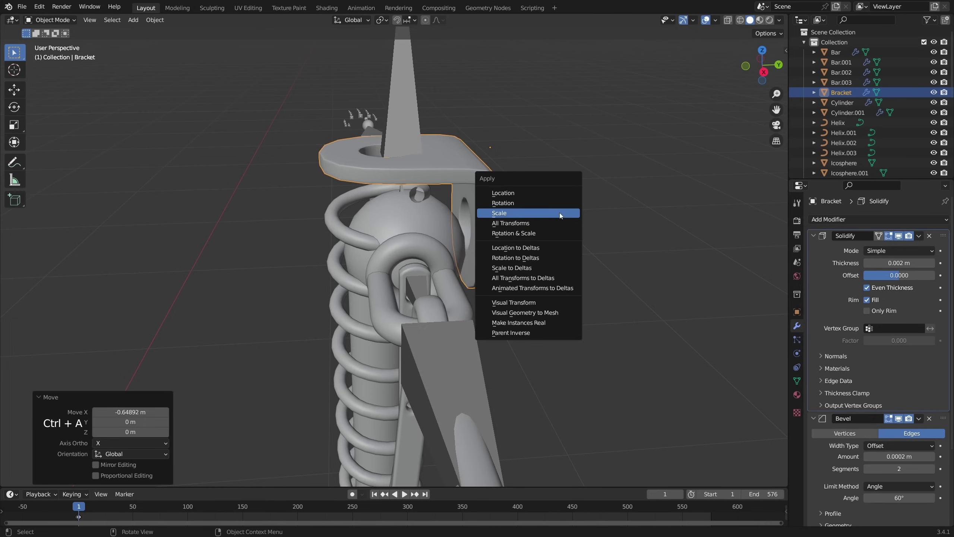
{"action": "left_click", "coordinate": [559, 213]}
{"action": "middle_click_drag", "start_coordinate": [558, 213], "coordinate": [541, 319]}
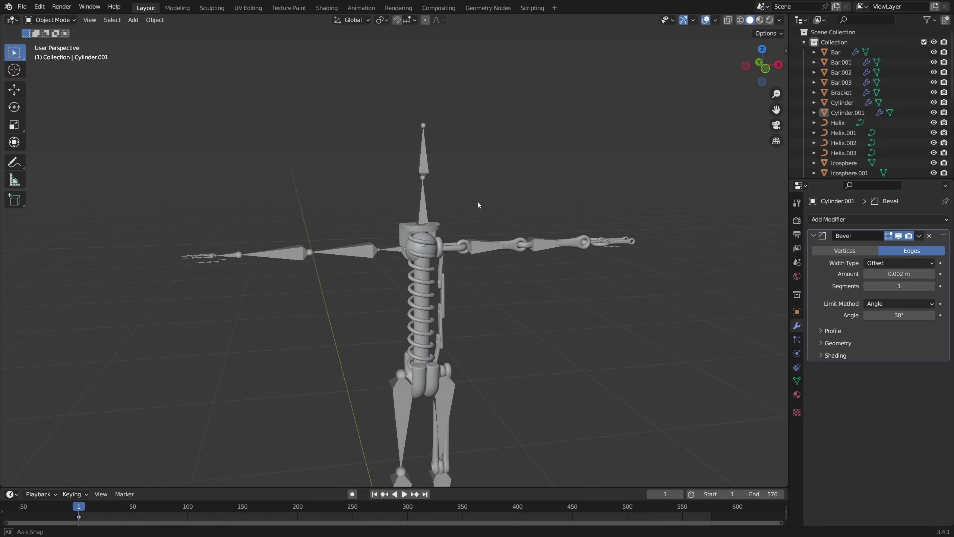
{"action": "middle_click_drag", "start_coordinate": [478, 202], "coordinate": [499, 199]}
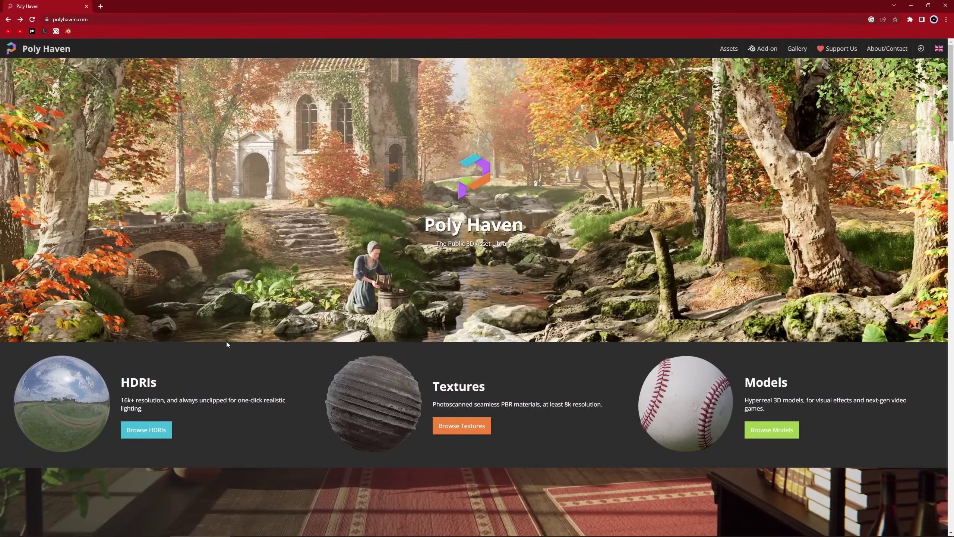
Switch to the Poly Haven website, open the models library and search for "lightbulb"
{"action": "left_click", "coordinate": [696, 401]}
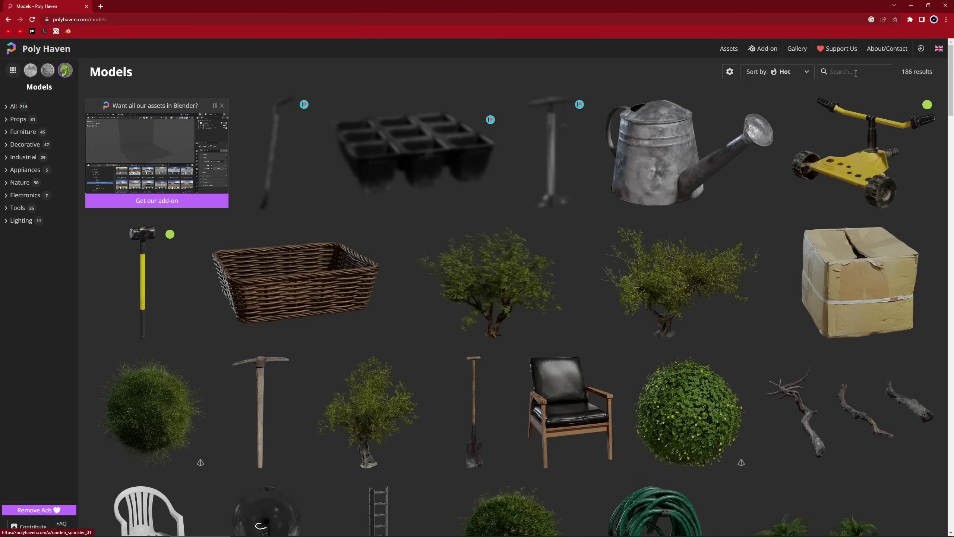
{"action": "left_click", "coordinate": [859, 70]}
{"action": "type", "text": "lightblub"}
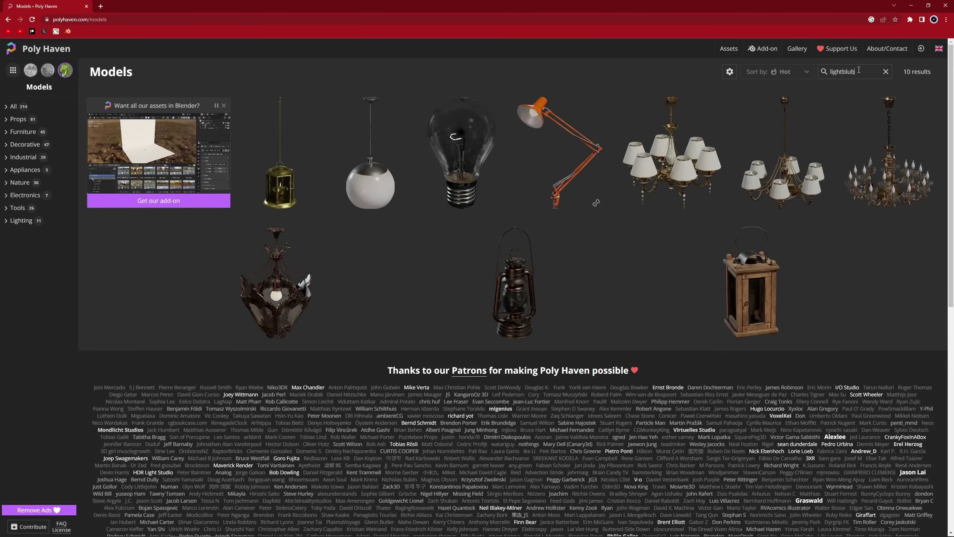
{"action": "key", "text": "BackSpace"}
{"action": "key", "text": "BackSpace"}
{"action": "key", "text": "BackSpace"}
{"action": "type", "text": "ulb"}
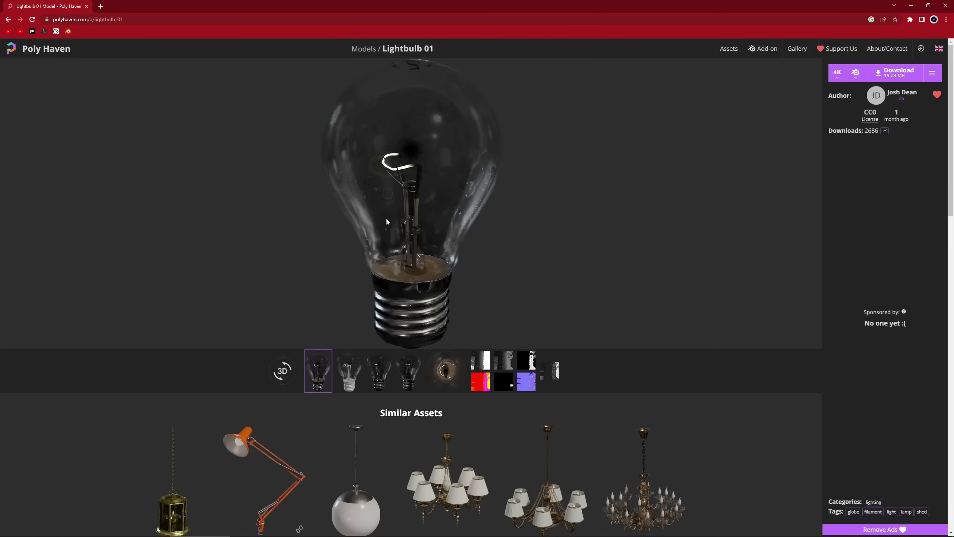
Download the Lightbulb 01 model in 4K Blend format and extract lightbulb_01_4k.blend.zip on the desktop
{"action": "left_click", "coordinate": [887, 76]}
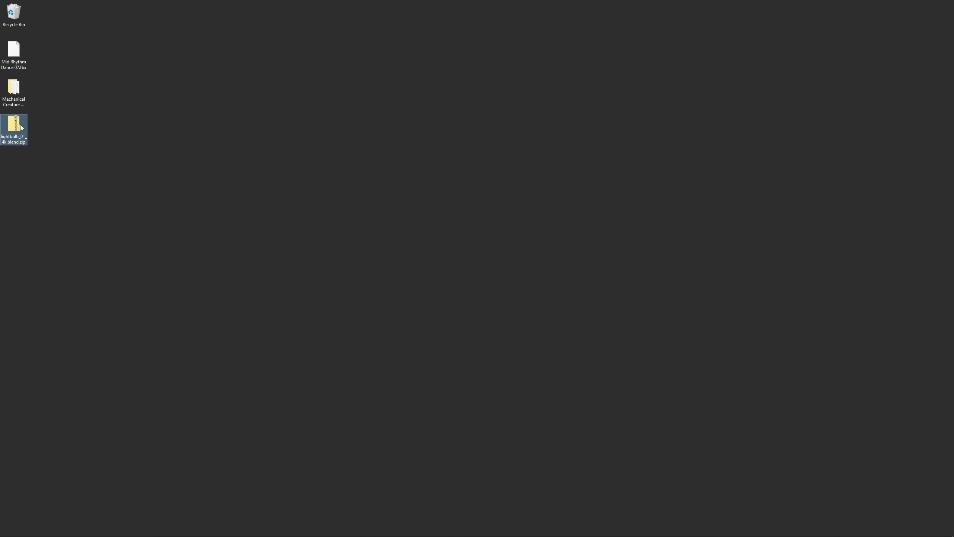
{"action": "right_click", "coordinate": [21, 128]}
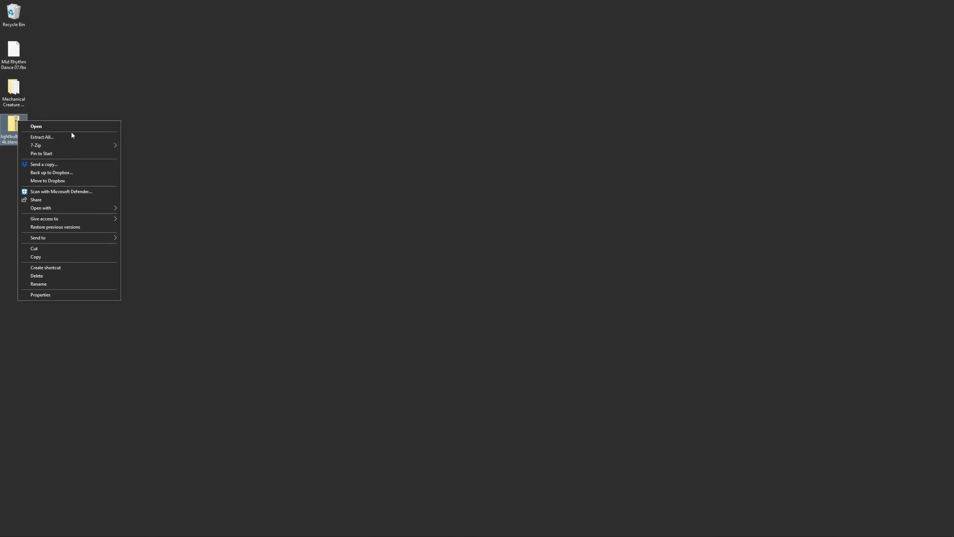
{"action": "mouse_move", "coordinate": [63, 146]}
{"action": "left_click", "coordinate": [171, 170]}
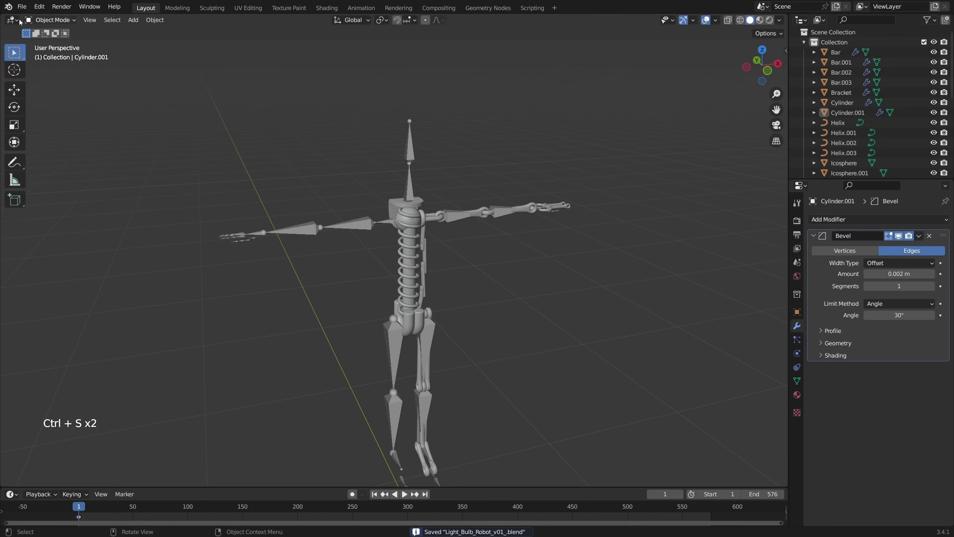
Back in Blender, append the lightbulb_01 object from lightbulb_01_4k.blend on the desktop and frame it
{"action": "left_click", "coordinate": [21, 7]}
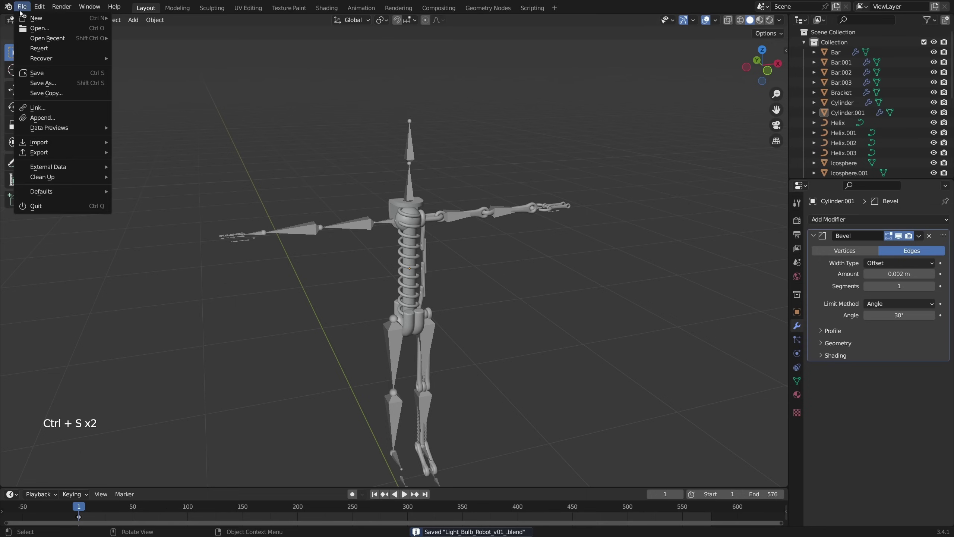
{"action": "left_click", "coordinate": [60, 118]}
{"action": "left_click", "coordinate": [249, 225]}
{"action": "left_click", "coordinate": [432, 177]}
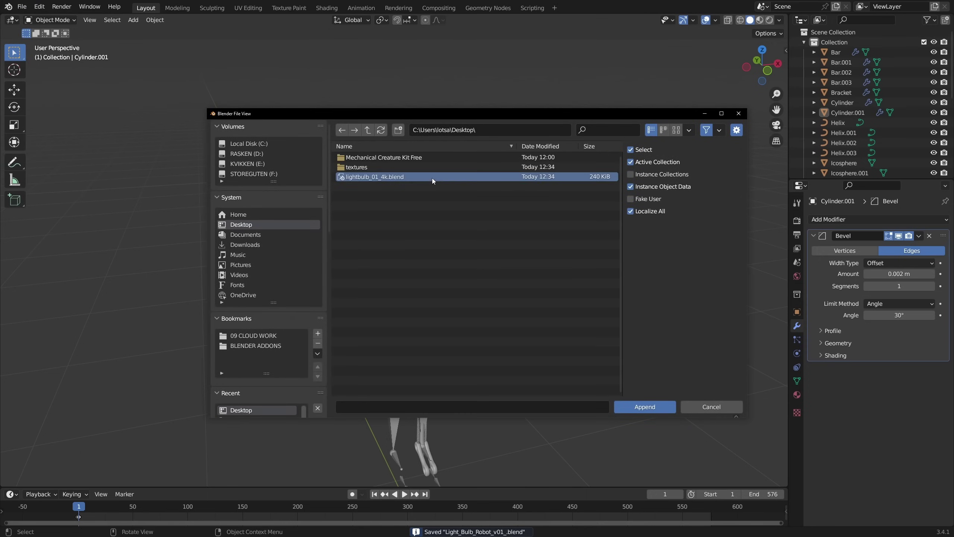
{"action": "double_click", "coordinate": [408, 177]}
{"action": "double_click", "coordinate": [366, 215]}
{"action": "left_click", "coordinate": [379, 158]}
{"action": "double_click", "coordinate": [378, 158]}
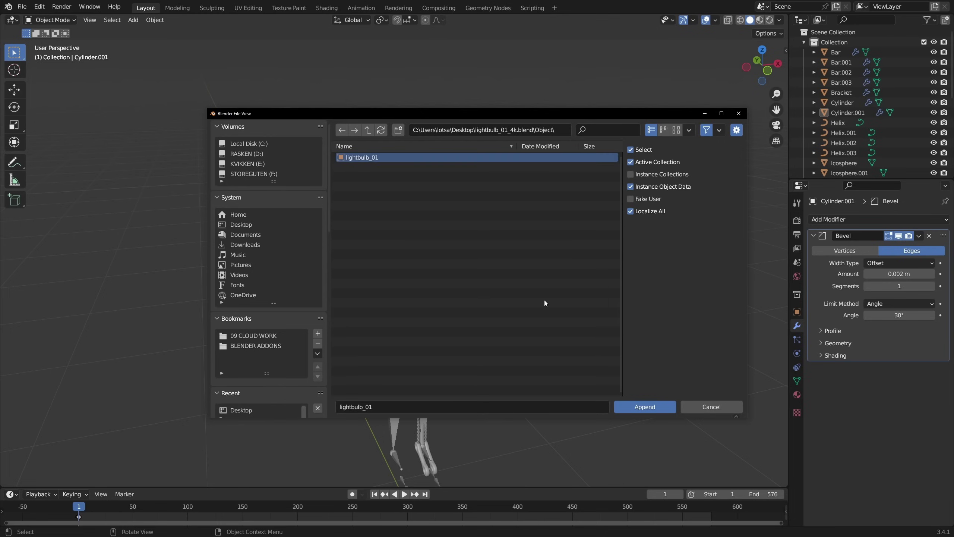
{"action": "key", "text": "KP_Decimal"}
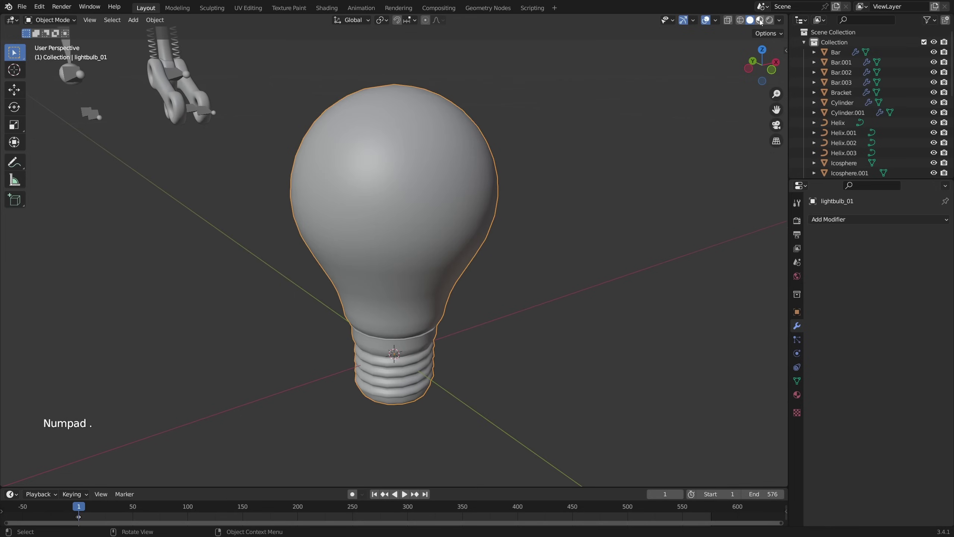
Show the scene in material preview and scale the light bulb up by about 4.82
{"action": "left_click", "coordinate": [760, 20]}
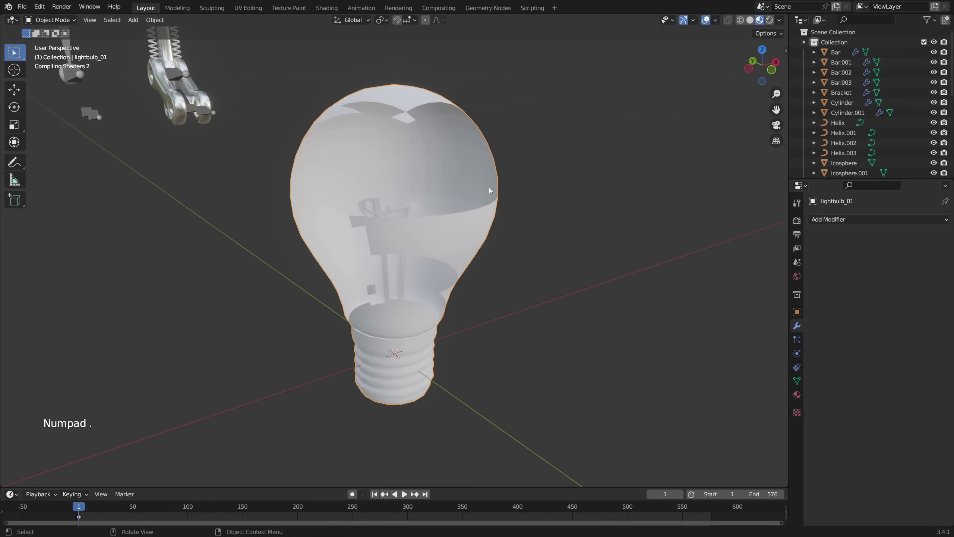
{"action": "mouse_move", "coordinate": [502, 327]}
{"action": "middle_mouse_down"}
{"action": "mouse_move", "coordinate": [595, 328]}
{"action": "mouse_move", "coordinate": [681, 378]}
{"action": "mouse_move", "coordinate": [359, 331]}
{"action": "mouse_move", "coordinate": [510, 336]}
{"action": "middle_mouse_up"}
{"action": "scroll", "coordinate": [510, 336], "scroll_direction": "down", "scroll_amount": 16}
{"action": "key", "text": "s"}
{"action": "left_click", "coordinate": [605, 317]}
{"action": "key", "text": "KP_3"}
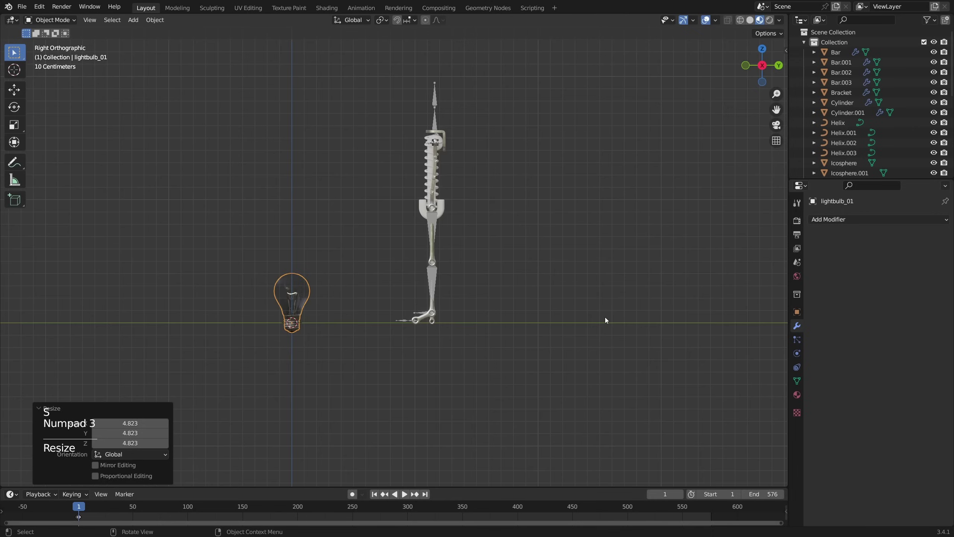
Move the light bulb about 1.2 m along Y and 1.6 m along Z onto the neck bracket
{"action": "key", "text": "g"}
{"action": "left_click", "coordinate": [528, 142]}
{"action": "scroll", "coordinate": [538, 125], "scroll_direction": "up", "scroll_amount": 5}
{"action": "middle_click_drag", "start_coordinate": [538, 125], "coordinate": [413, 98]}
{"action": "middle_click_drag", "start_coordinate": [413, 97], "coordinate": [372, 355], "text": "shift"}
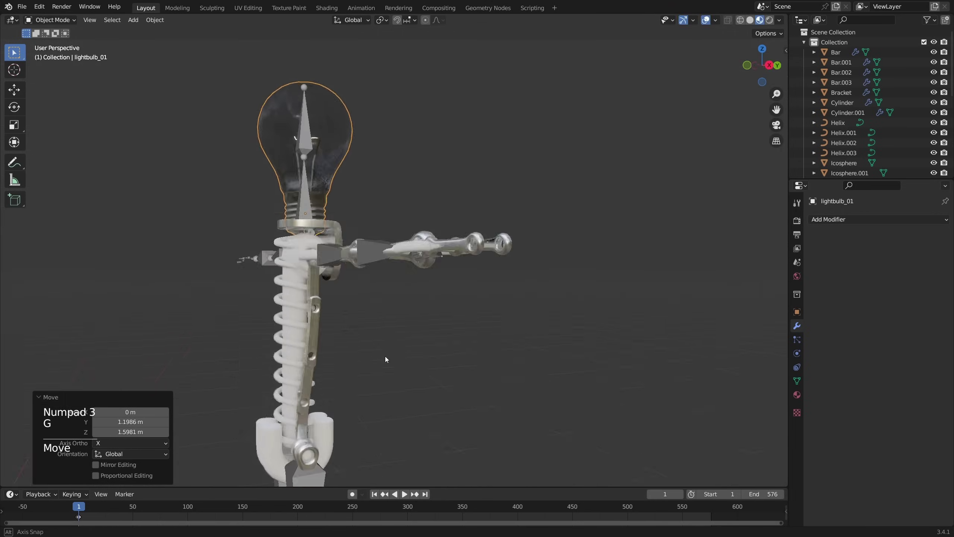
{"action": "middle_click_drag", "start_coordinate": [466, 305], "coordinate": [469, 305]}
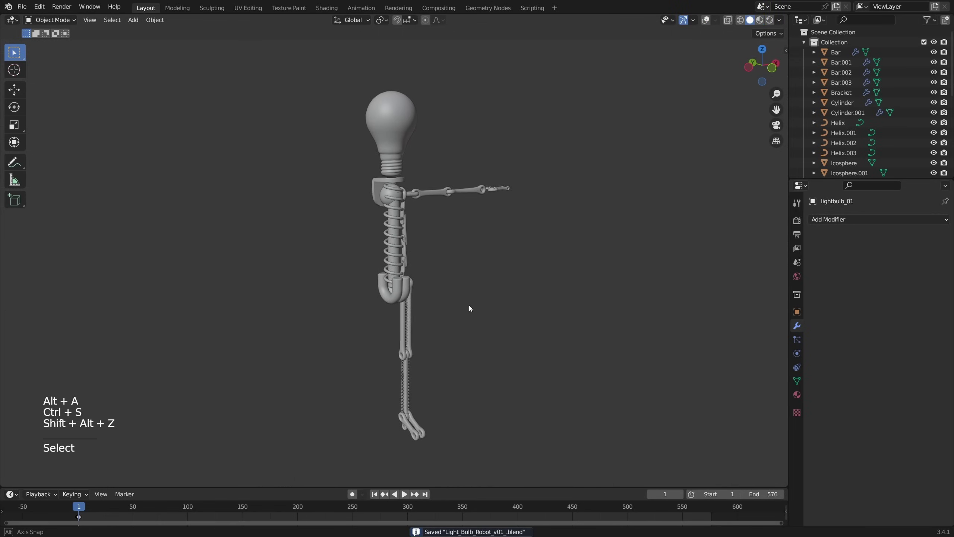
Adjust the bulb head's size against the body, checking without overlays and trying a scale-up of about 1.97
{"action": "key", "text": "shift+alt+z"}
{"action": "key", "text": "shift+alt+z"}
{"action": "key", "text": "s"}
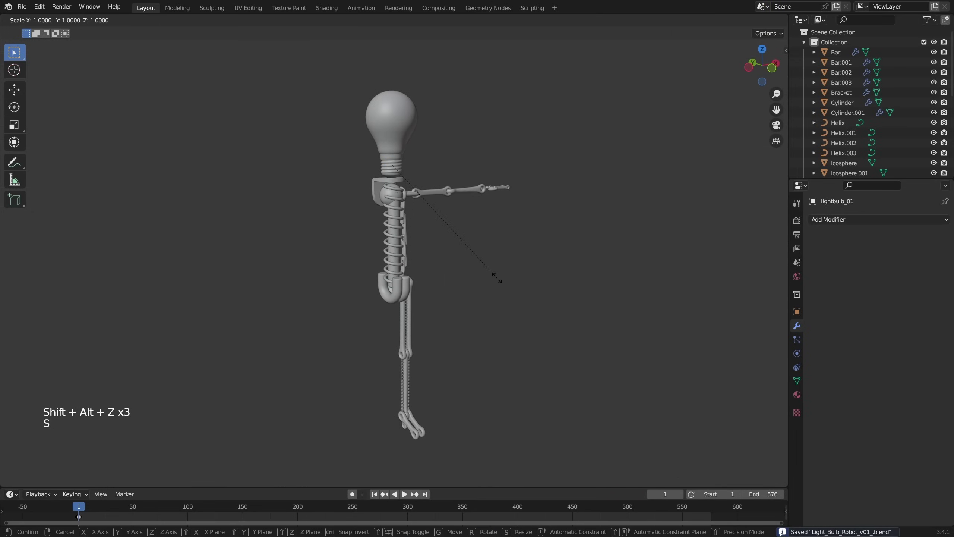
{"action": "right_click", "coordinate": [511, 282]}
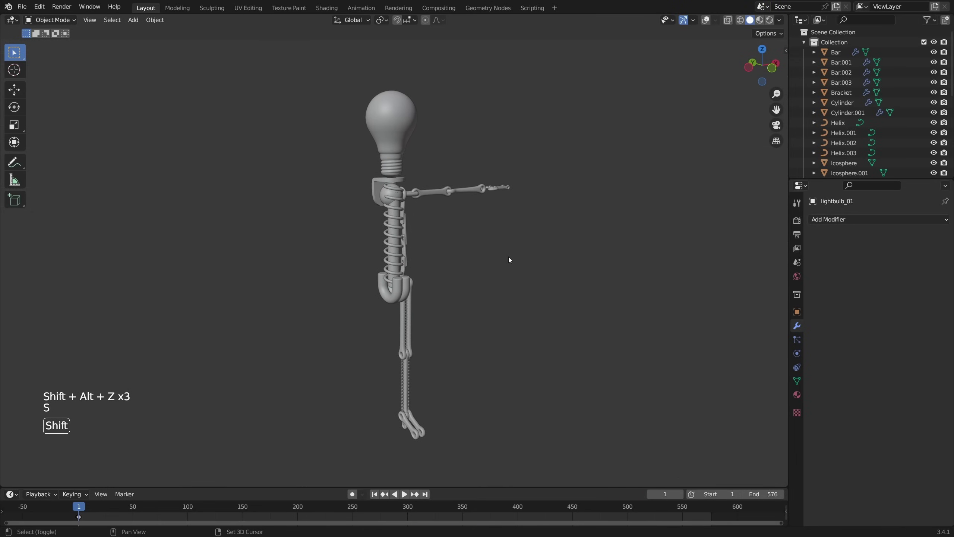
{"action": "key", "text": "s"}
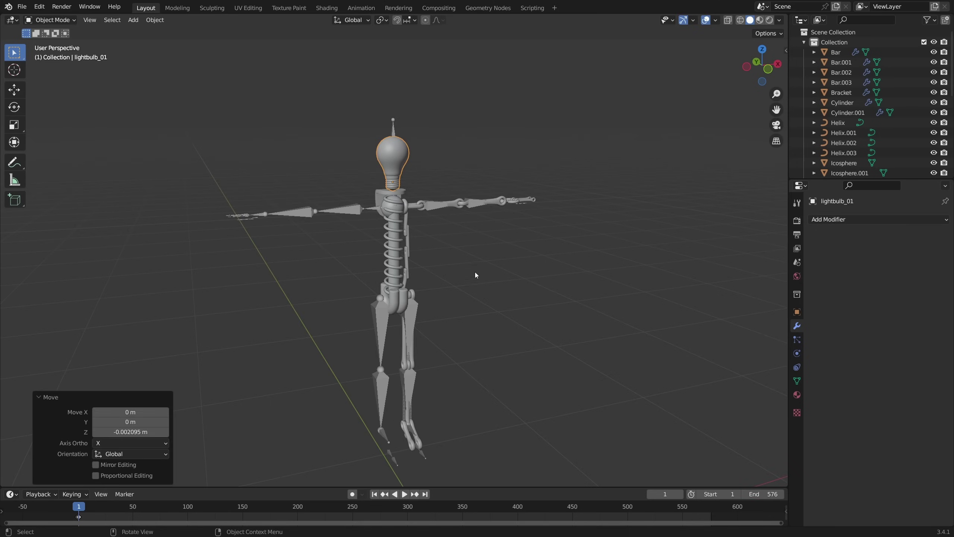
{"action": "key", "text": "s"}
{"action": "left_click", "coordinate": [572, 332]}
{"action": "key", "text": "g"}
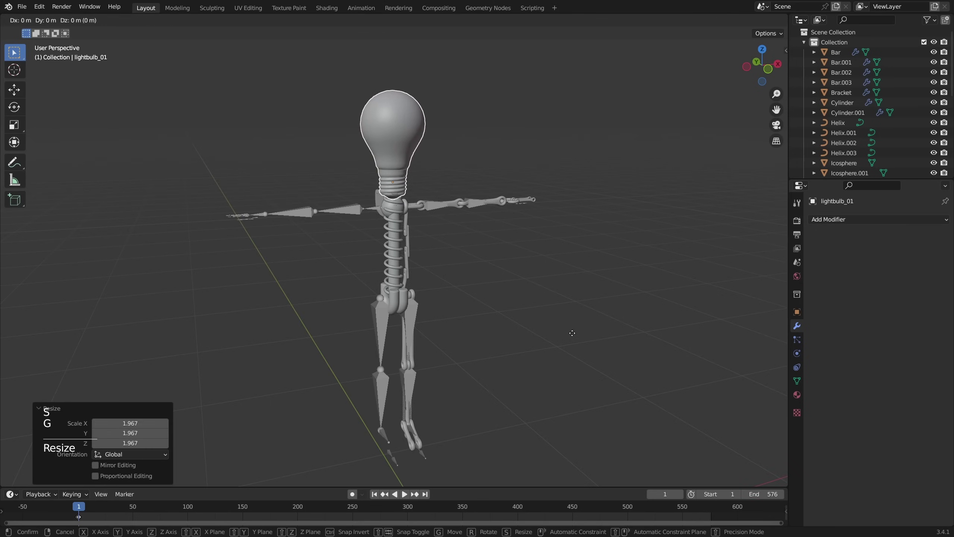
{"action": "right_click", "coordinate": [572, 325]}
{"action": "key", "text": "s"}
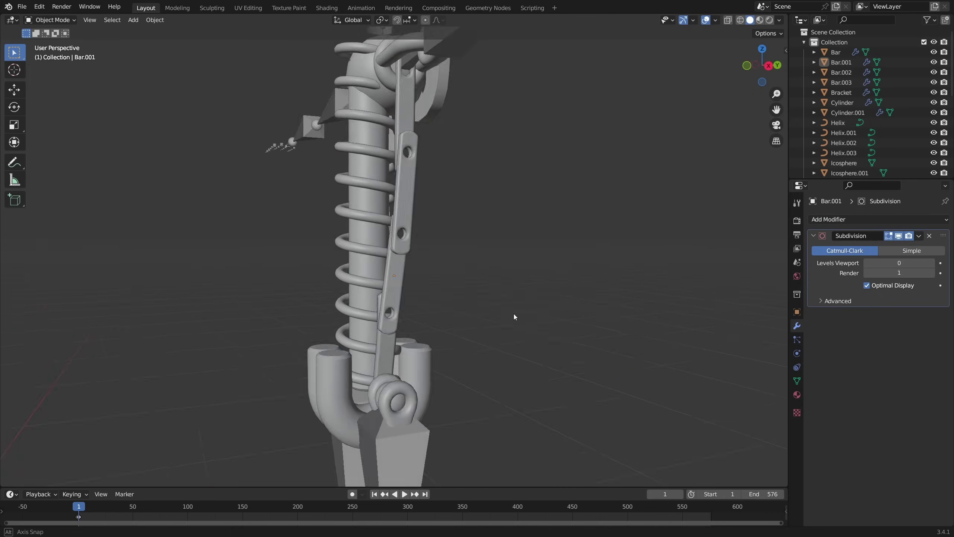
Check the spine bars and torso up close, save the file and deselect everything
{"action": "middle_click_drag", "start_coordinate": [514, 314], "coordinate": [475, 194]}
{"action": "scroll", "coordinate": [450, 321], "scroll_direction": "up", "scroll_amount": 4}
{"action": "middle_click_drag", "start_coordinate": [494, 152], "coordinate": [498, 186], "text": "shift"}
{"action": "scroll", "coordinate": [475, 321], "scroll_direction": "down", "scroll_amount": 10}
{"action": "key", "text": "ctrl+s"}
{"action": "middle_click_drag", "start_coordinate": [471, 290], "coordinate": [496, 328]}
{"action": "scroll", "coordinate": [497, 243], "scroll_direction": "down", "scroll_amount": 2}
{"action": "key", "text": "alt+a"}
Search the add-on preferences for "bolt" and enable the Add Mesh: BoltFactory add-on
{"action": "left_click", "coordinate": [40, 7]}
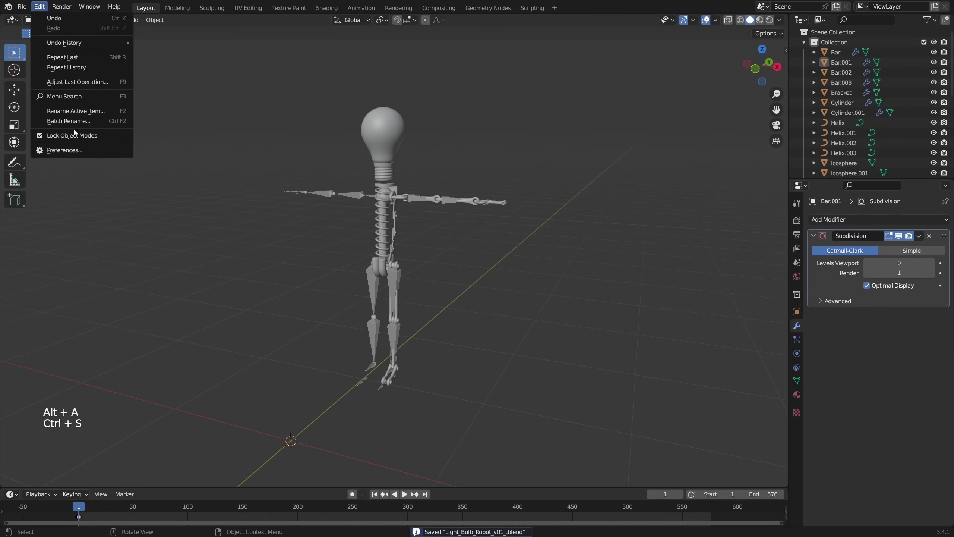
{"action": "left_click", "coordinate": [81, 150]}
{"action": "left_click_drag", "start_coordinate": [183, 9], "coordinate": [391, 93]}
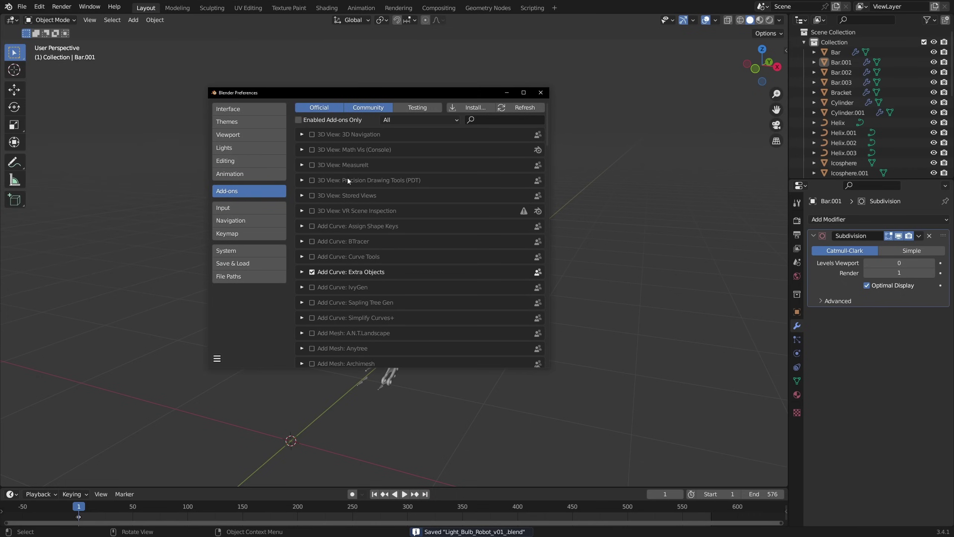
{"action": "type", "text": "bolt"}
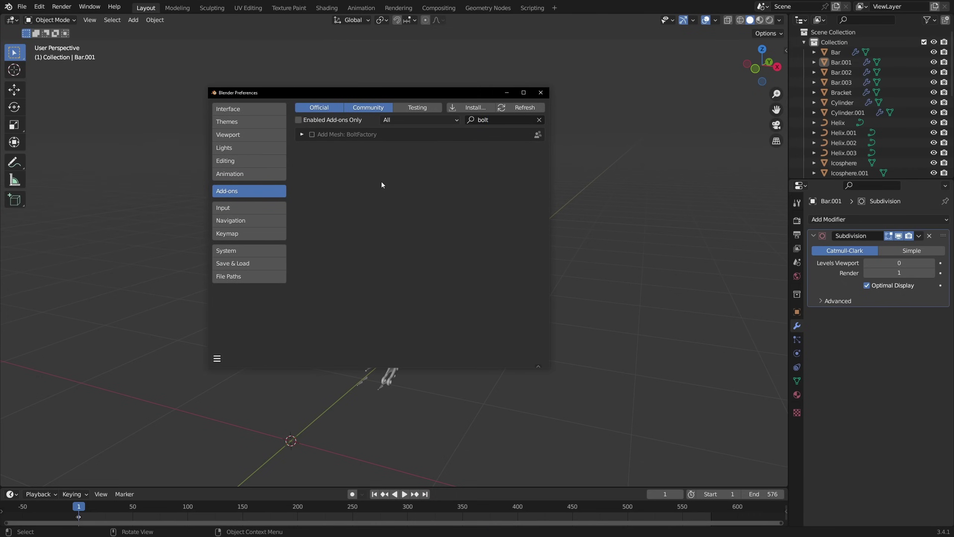
{"action": "left_click", "coordinate": [301, 135]}
{"action": "left_click", "coordinate": [312, 134]}
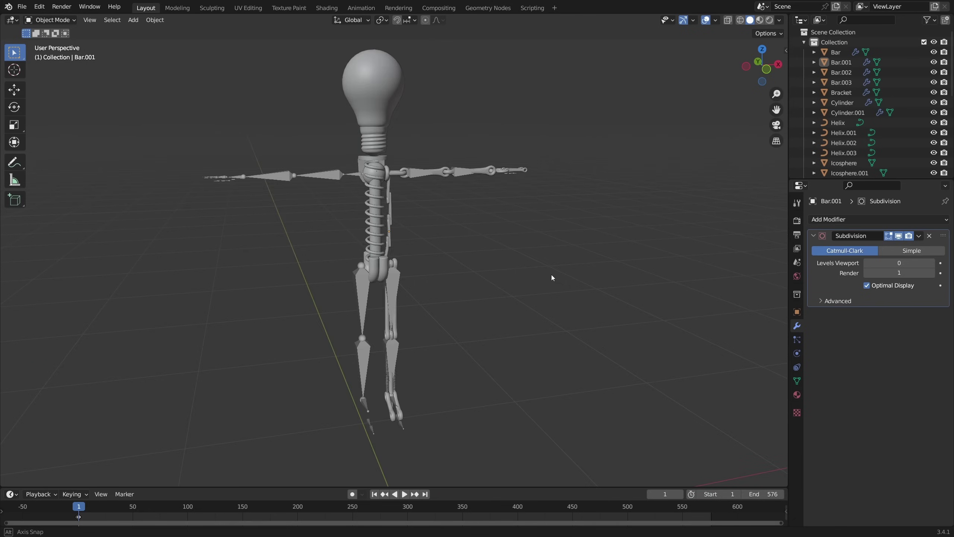
Add a hex-head bolt mesh and give its head a Phillips cross bit type
{"action": "scroll", "coordinate": [552, 274], "scroll_direction": "down", "scroll_amount": 3}
{"action": "key", "text": "shift+a"}
{"action": "mouse_move", "coordinate": [411, 221]}
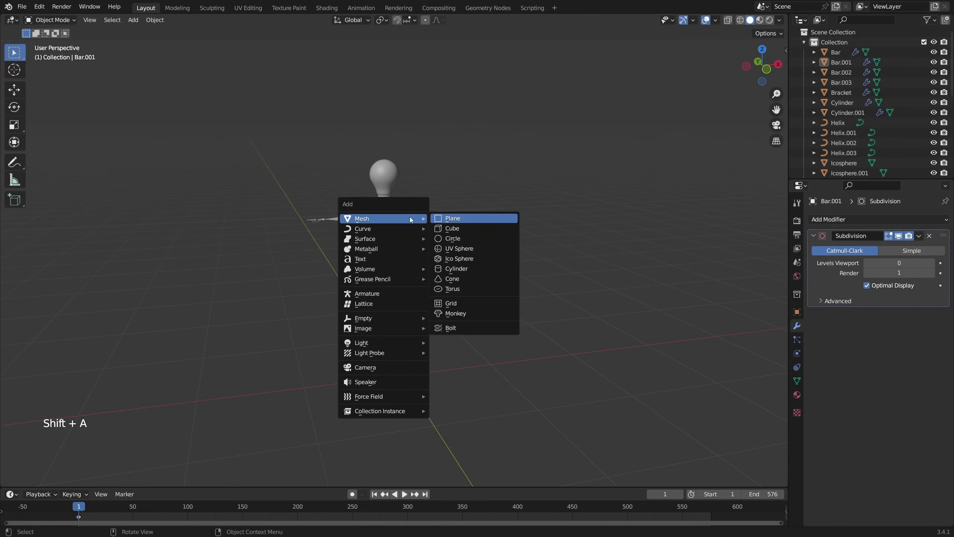
{"action": "left_click", "coordinate": [470, 328]}
{"action": "scroll", "coordinate": [444, 320], "scroll_direction": "down", "scroll_amount": 4}
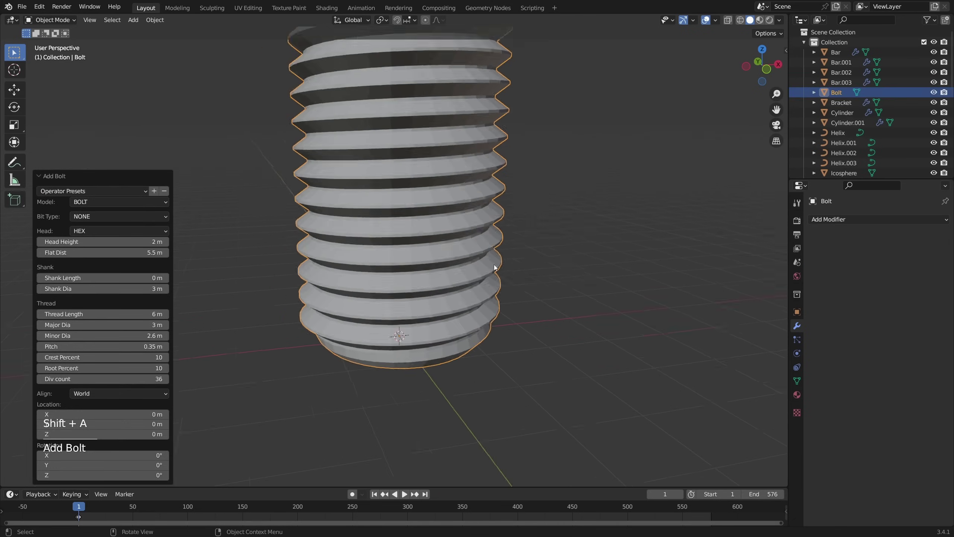
{"action": "middle_click_drag", "start_coordinate": [476, 274], "coordinate": [470, 294]}
{"action": "key", "text": "n"}
{"action": "key", "text": "n"}
{"action": "middle_click_drag", "start_coordinate": [465, 190], "coordinate": [464, 204]}
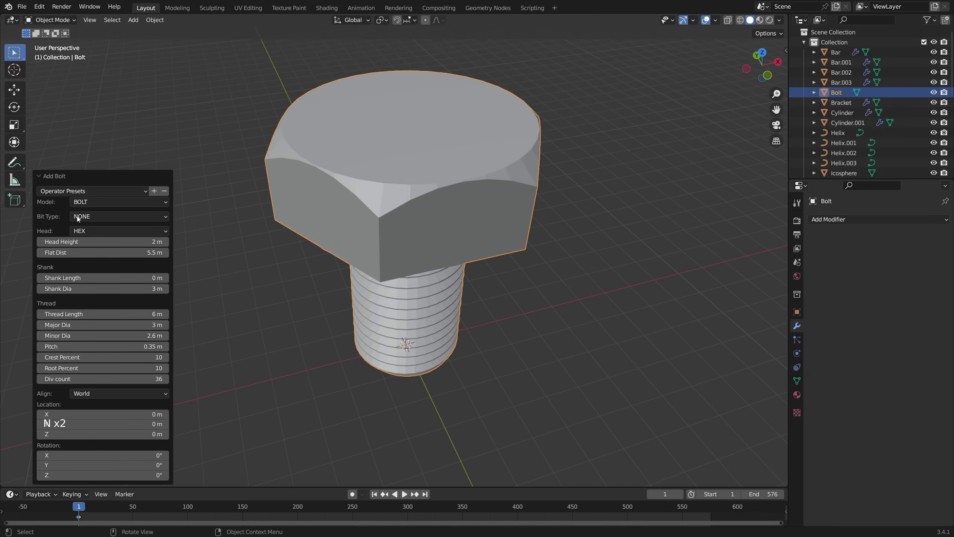
{"action": "left_click", "coordinate": [101, 217]}
{"action": "left_click", "coordinate": [100, 260]}
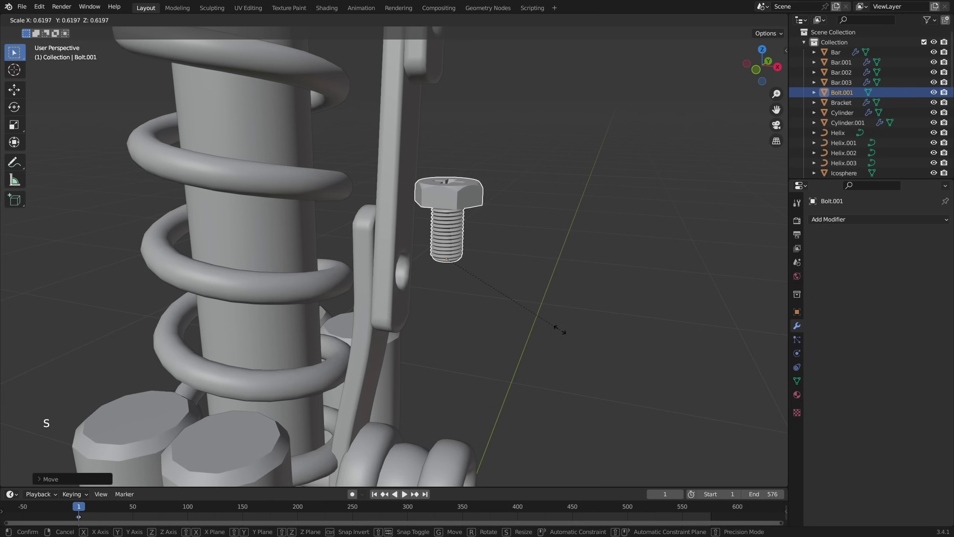
Scale the bolt down beside the spine bars and rotate it 90° about the Y axis
{"action": "key", "text": "s"}
{"action": "key", "text": "r"}
{"action": "key", "text": "r"}
{"action": "key", "text": "y"}
{"action": "key", "text": "ctrl"}
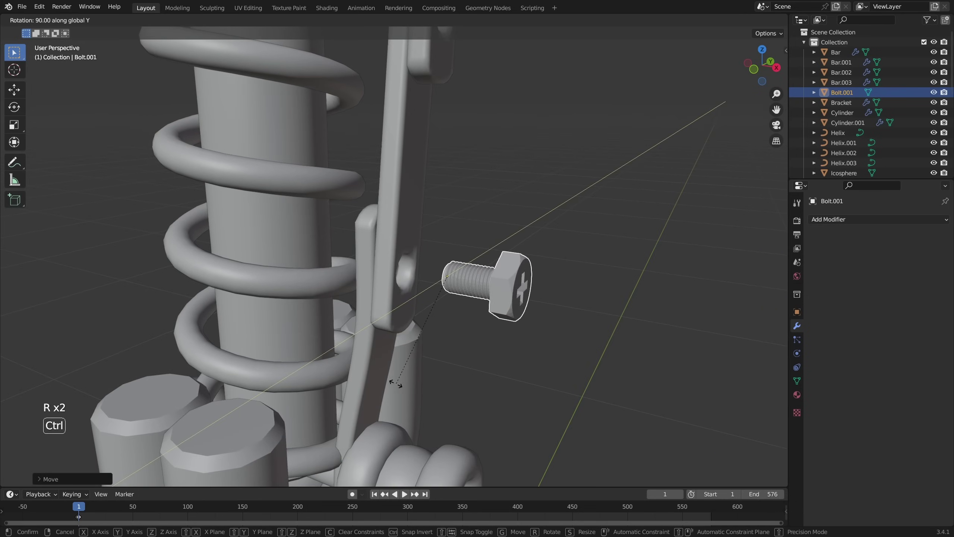
{"action": "left_click", "coordinate": [553, 351]}
Fit the bolt through the hole joining the two lowest spine bars and shade it auto smooth
{"action": "key", "text": "KP_1"}
{"action": "key", "text": "KP_3"}
{"action": "right_click", "coordinate": [539, 243]}
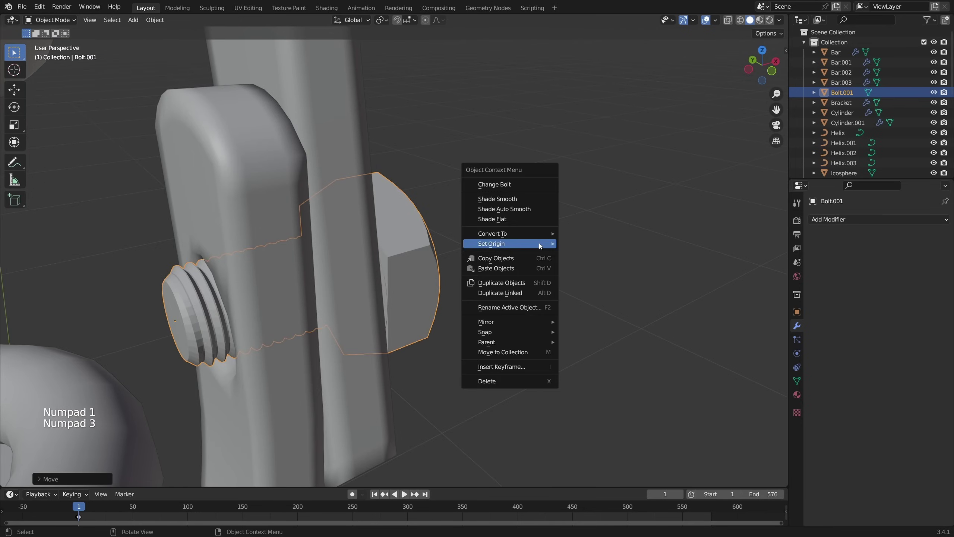
{"action": "left_click", "coordinate": [506, 211]}
Rotate the bolt about the X axis and slide it along X to seat its head against the outer bar
{"action": "middle_click_drag", "start_coordinate": [537, 334], "coordinate": [455, 315]}
{"action": "scroll", "coordinate": [560, 325], "scroll_direction": "down", "scroll_amount": 4}
{"action": "key", "text": "r"}
{"action": "key", "text": "x"}
{"action": "left_click", "coordinate": [503, 364]}
{"action": "scroll", "coordinate": [445, 338], "scroll_direction": "down", "scroll_amount": 4}
{"action": "key", "text": "g"}
{"action": "key", "text": "x"}
{"action": "left_click", "coordinate": [413, 306]}
{"action": "key", "text": "g"}
{"action": "key", "text": "x"}
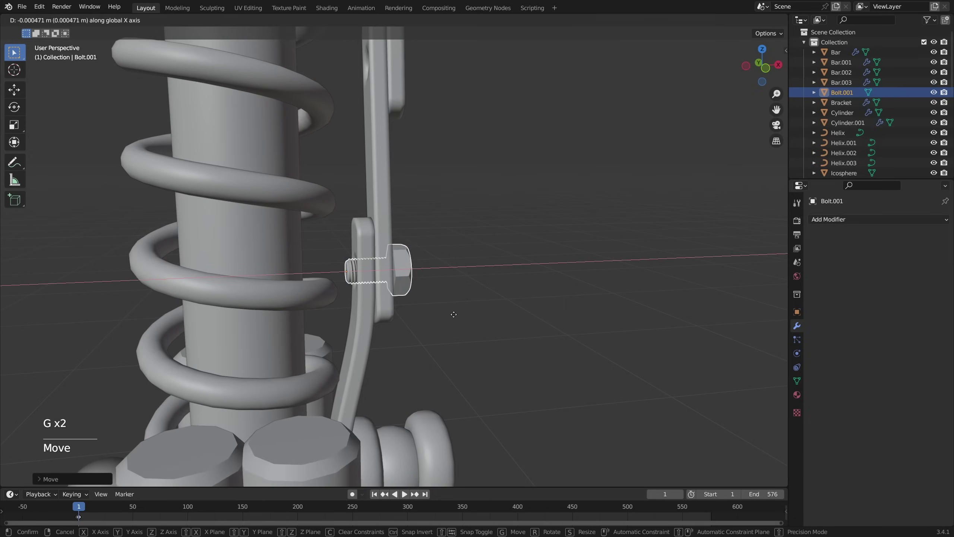
Place copies of the bolt at the next two spine bar joints using X-ray, and rotate the upper copy
{"action": "key", "text": "g"}
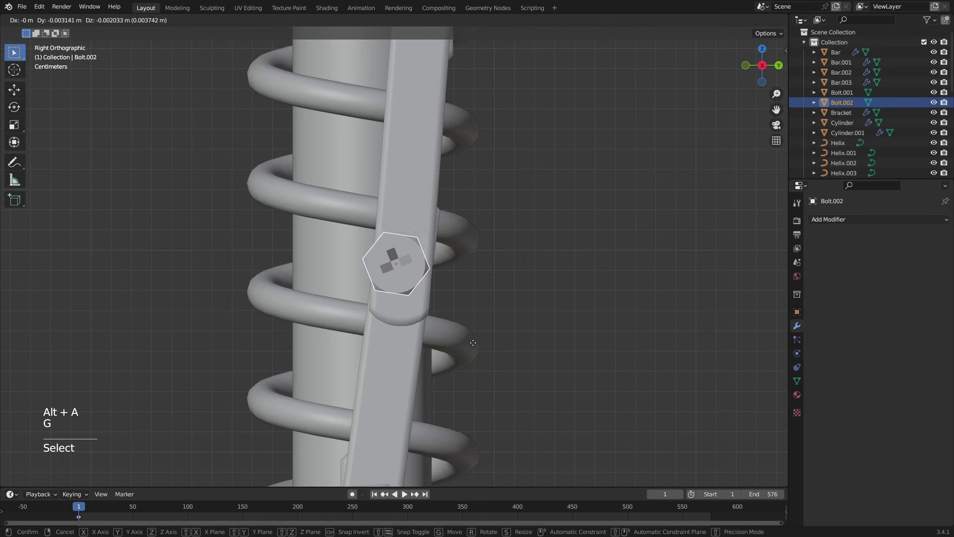
{"action": "left_click", "coordinate": [480, 342]}
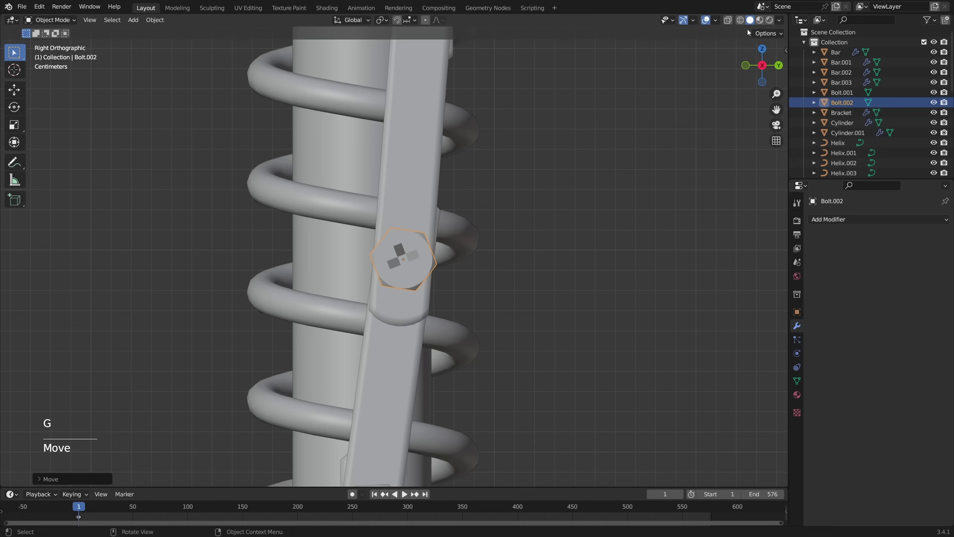
{"action": "left_click", "coordinate": [728, 20]}
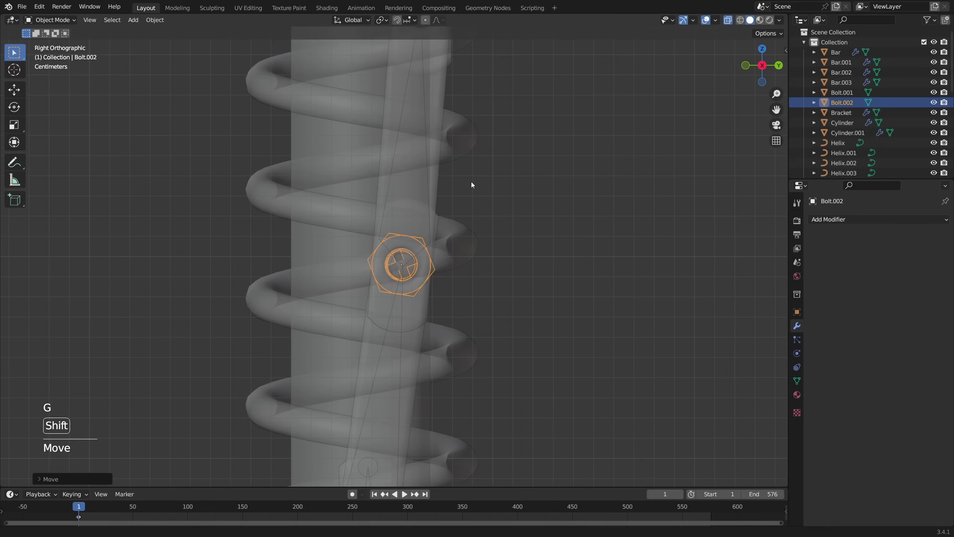
{"action": "key", "text": "shift+d"}
{"action": "left_click", "coordinate": [485, 128]}
{"action": "middle_click_drag", "start_coordinate": [492, 128], "coordinate": [503, 283], "text": "shift"}
{"action": "key", "text": "r"}
{"action": "key", "text": "g"}
Duplicate the bolt up to the top spine bar's end at the shoulder and align it with X-ray off
{"action": "key", "text": "shift+d"}
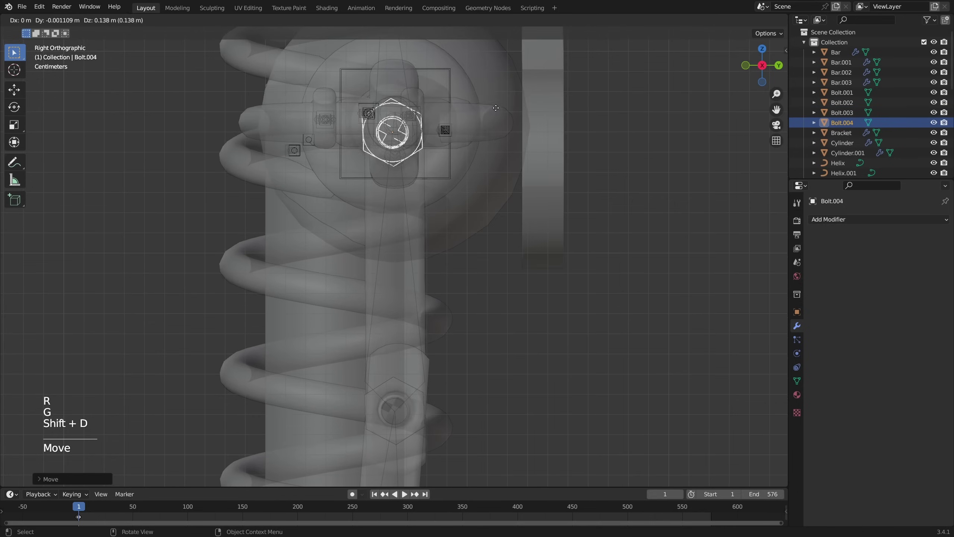
{"action": "key", "text": "alt+z"}
{"action": "key", "text": "h"}
{"action": "key", "text": "g"}
{"action": "key", "text": "KP_1"}
{"action": "key", "text": "g"}
{"action": "left_click", "coordinate": [511, 299]}
Duplicate a bolt down to the hip joint, resize it, fit it into the joint and rotate it about X
{"action": "left_click", "coordinate": [445, 287]}
{"action": "key", "text": "g"}
{"action": "key", "text": "shift+d"}
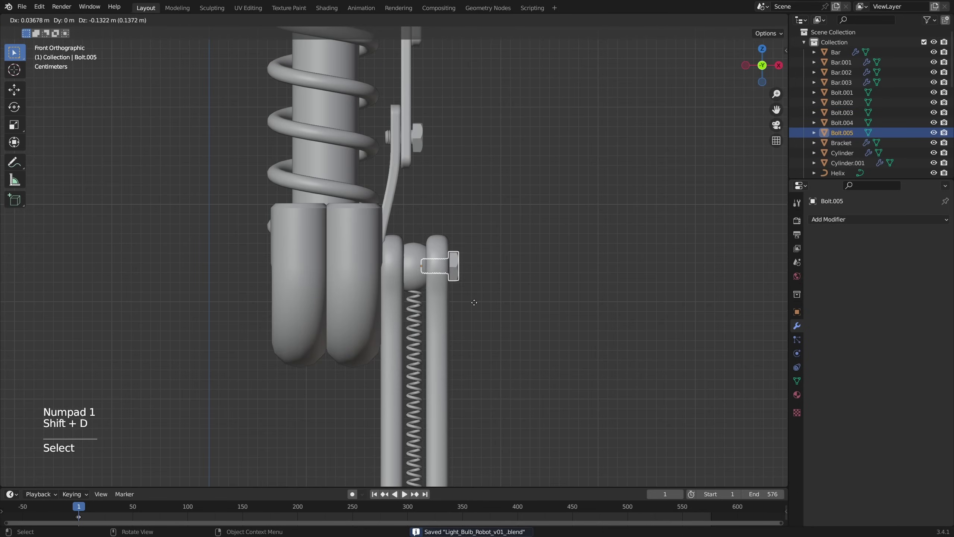
{"action": "left_click", "coordinate": [473, 303]}
{"action": "key", "text": "s"}
{"action": "left_click", "coordinate": [510, 325]}
{"action": "key", "text": "g"}
{"action": "left_click", "coordinate": [511, 362]}
{"action": "key", "text": "r"}
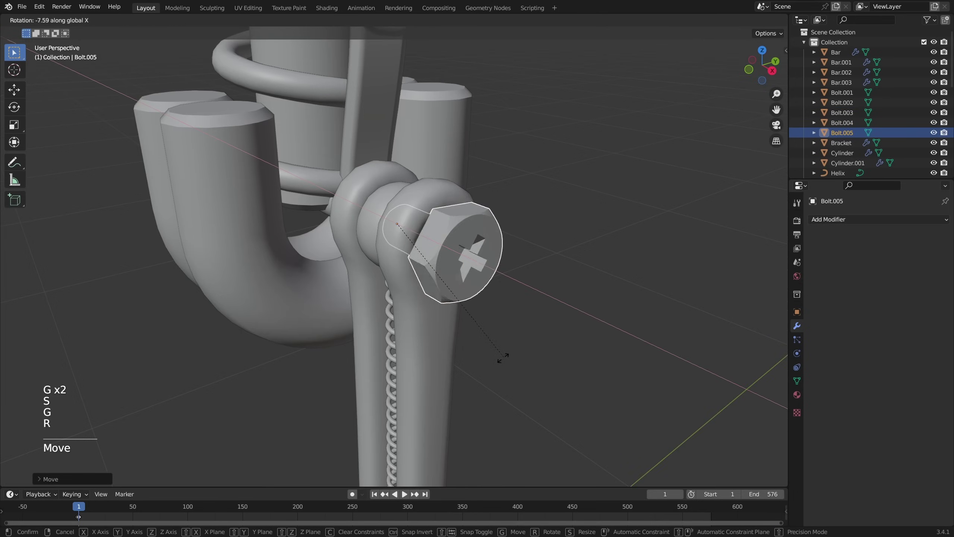
{"action": "left_click", "coordinate": [505, 357]}
Duplicate the hip bolt to the knee and ankle joints and rotate the ankle copy about X
{"action": "key", "text": "KP_1"}
{"action": "key", "text": "shift+d"}
{"action": "left_click", "coordinate": [524, 61]}
{"action": "key", "text": "shift+d"}
{"action": "key", "text": "r"}
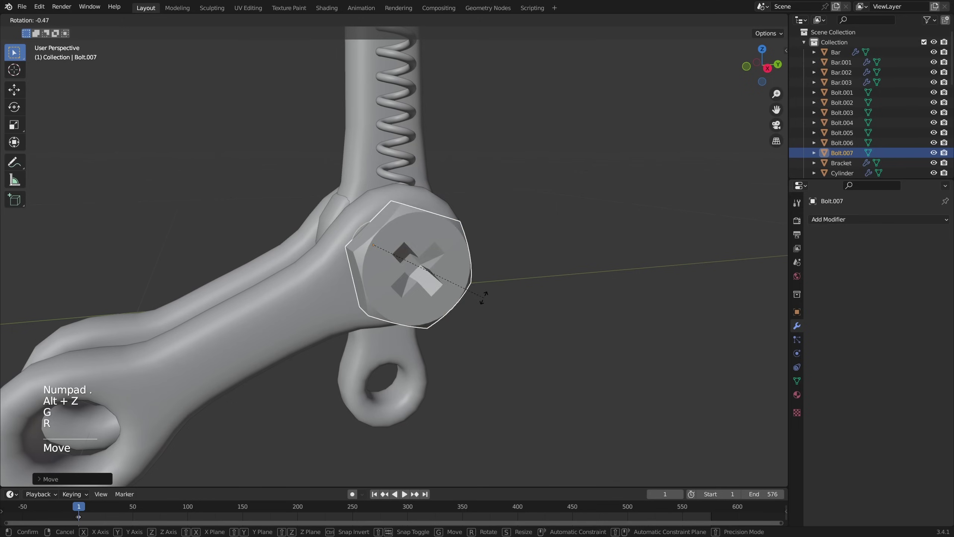
{"action": "key", "text": "x"}
Duplicate the knee and ankle bolts, rotate the copies 180° about Z and move them to the joints' opposite side
{"action": "key", "text": "shift+d"}
{"action": "type", "text": "r"}
{"action": "type", "text": "z"}
{"action": "type", "text": "180"}
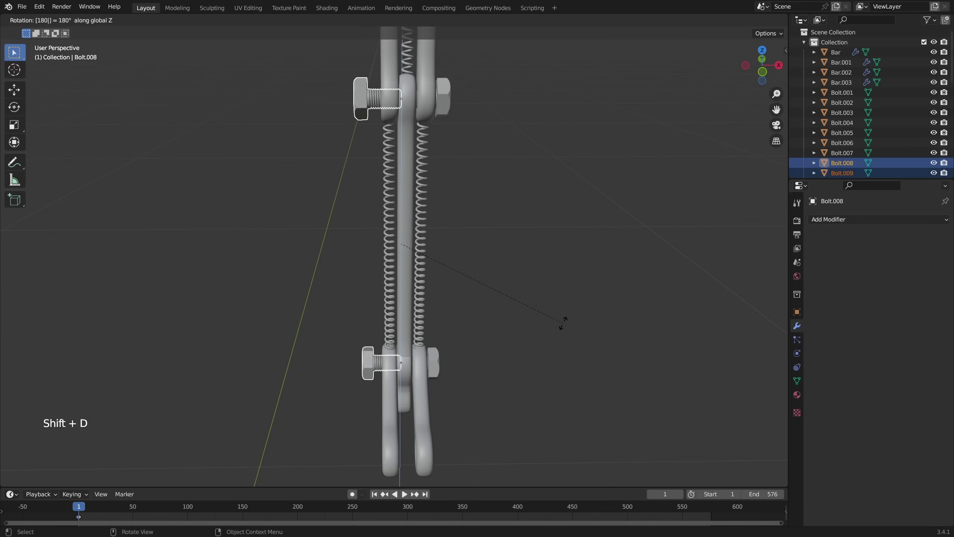
{"action": "left_click", "coordinate": [564, 323]}
{"action": "key", "text": "g"}
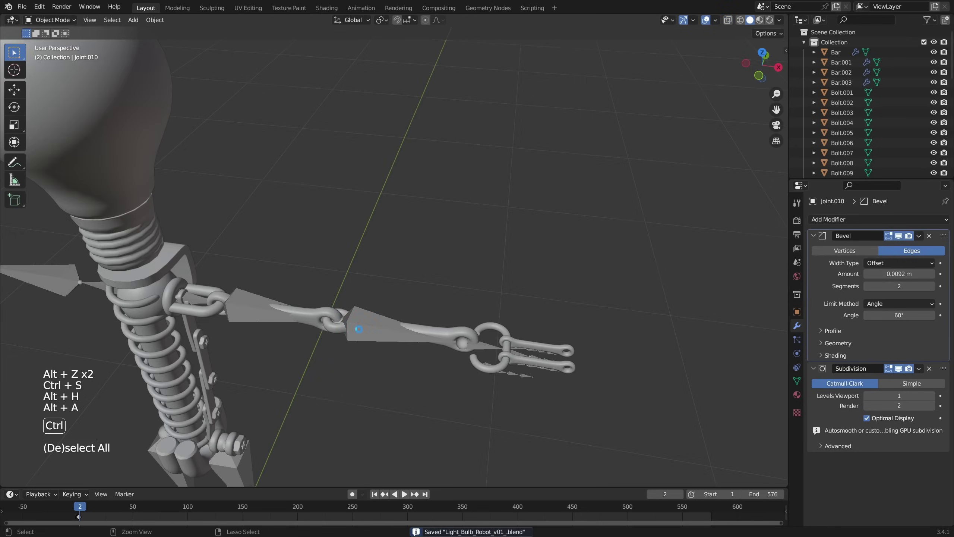
Save the file and hide the armature so only the robot parts remain
{"action": "key", "text": "ctrl+s"}
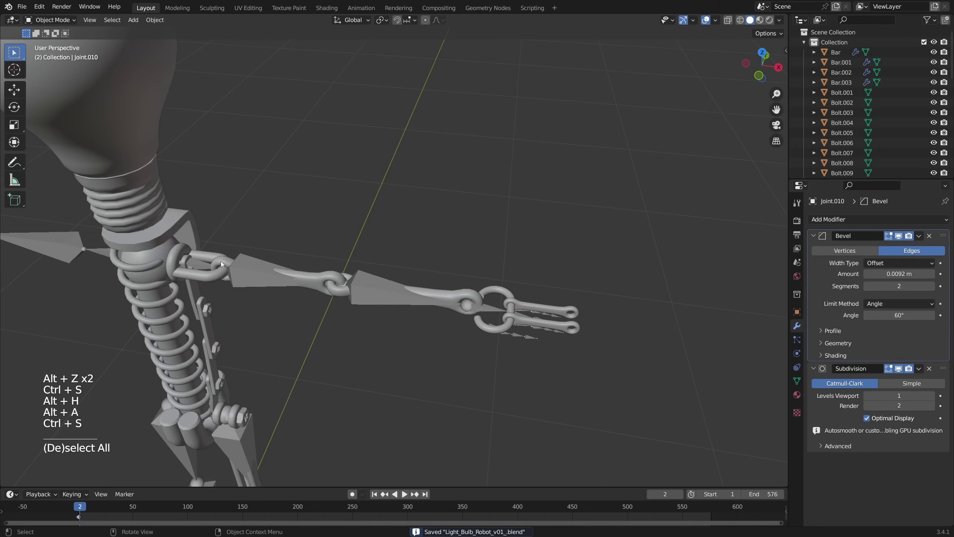
{"action": "left_click", "coordinate": [222, 265]}
{"action": "scroll", "coordinate": [439, 307], "scroll_direction": "up", "scroll_amount": 2}
{"action": "left_click", "coordinate": [389, 300]}
{"action": "key", "text": "h"}
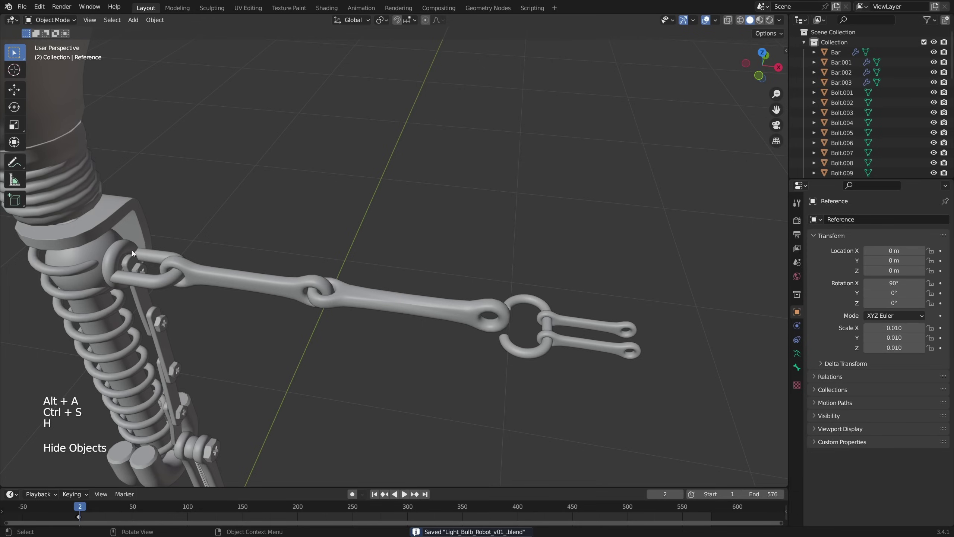
Duplicate the shoulder torus ring along the X axis and place the copy at the wrist joint
{"action": "left_click", "coordinate": [137, 249]}
{"action": "middle_click_drag", "start_coordinate": [299, 306], "coordinate": [175, 277], "text": "shift"}
{"action": "key", "text": "shift+d"}
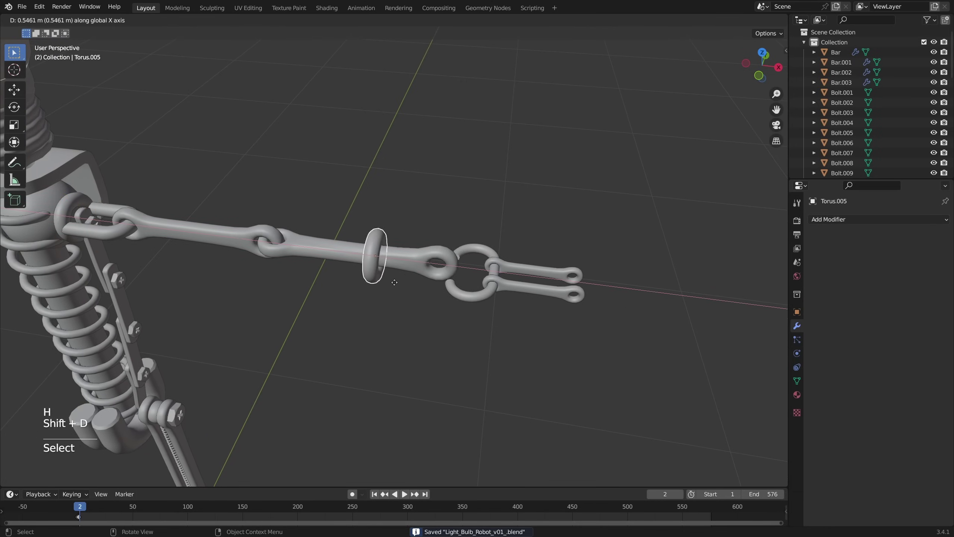
{"action": "left_click", "coordinate": [463, 291]}
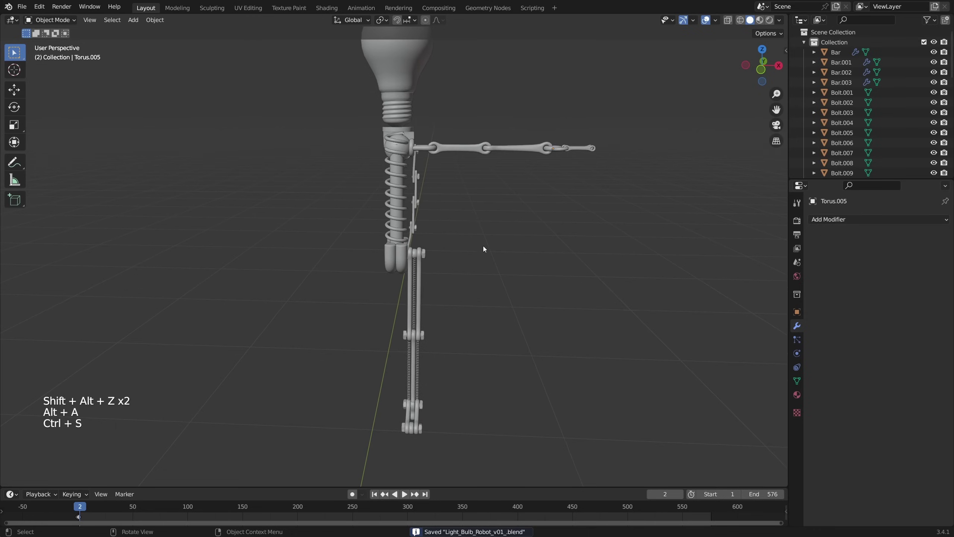
Select all arm, spine bar, leg and bolt parts on the built side, check them with a cancelled move and save
{"action": "middle_click_drag", "start_coordinate": [483, 246], "coordinate": [439, 233]}
{"action": "scroll", "coordinate": [544, 262], "scroll_direction": "up", "scroll_amount": 2}
{"action": "middle_click_drag", "start_coordinate": [544, 263], "coordinate": [489, 211]}
{"action": "left_click_drag", "start_coordinate": [669, 120], "coordinate": [411, 195]}
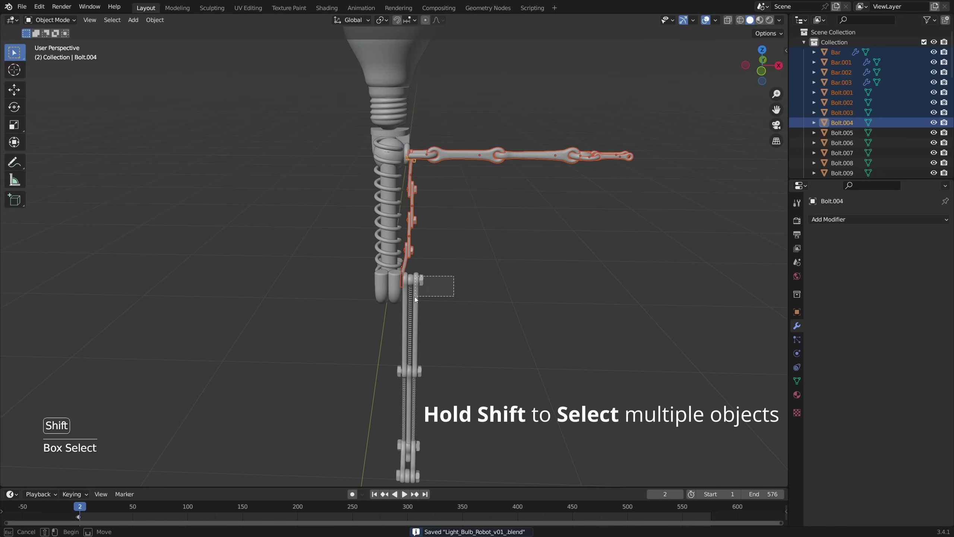
{"action": "left_click_drag", "start_coordinate": [416, 297], "coordinate": [416, 302], "text": "shift"}
{"action": "key", "text": "g"}
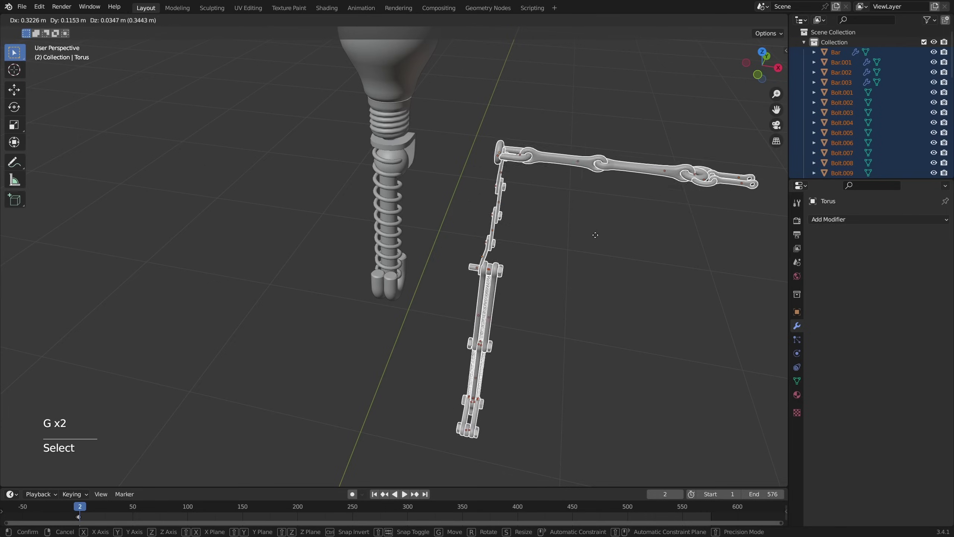
{"action": "right_click", "coordinate": [595, 234]}
{"action": "middle_click_drag", "start_coordinate": [586, 238], "coordinate": [543, 318]}
{"action": "key", "text": "ctrl+s"}
{"action": "scroll", "coordinate": [550, 319], "scroll_direction": "down", "scroll_amount": 2}
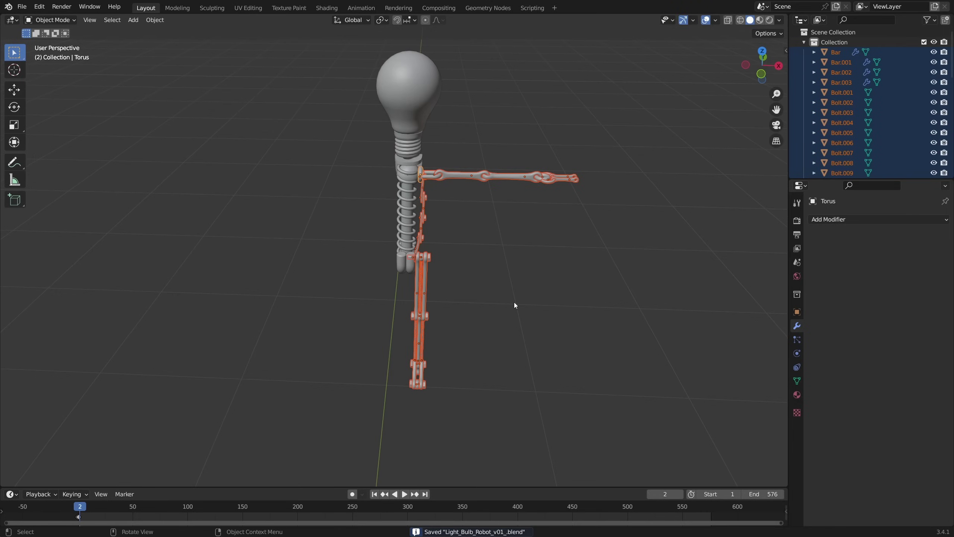
Duplicate the selected limb parts in place and mirror the copies across the X axis
{"action": "key", "text": "shift+d"}
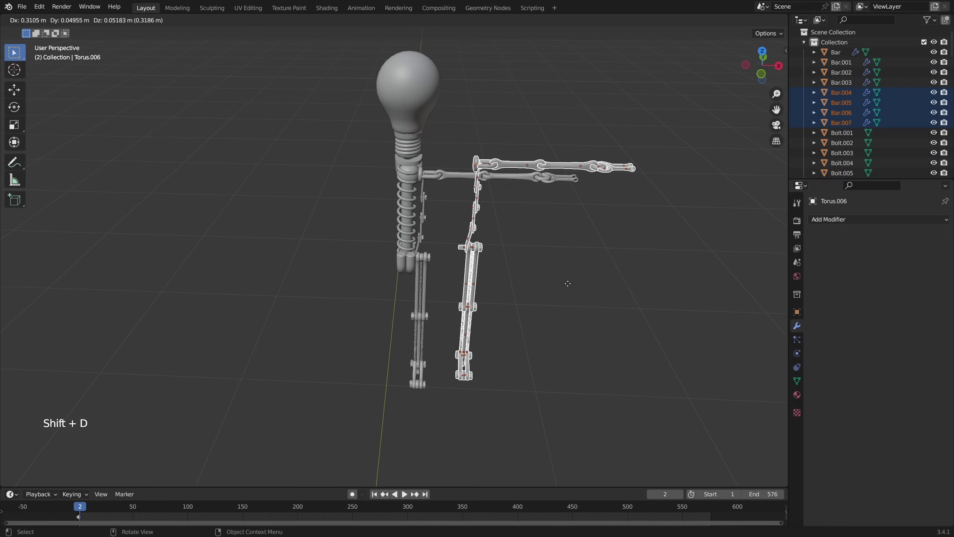
{"action": "right_click", "coordinate": [570, 286]}
{"action": "key", "text": "ctrl+m"}
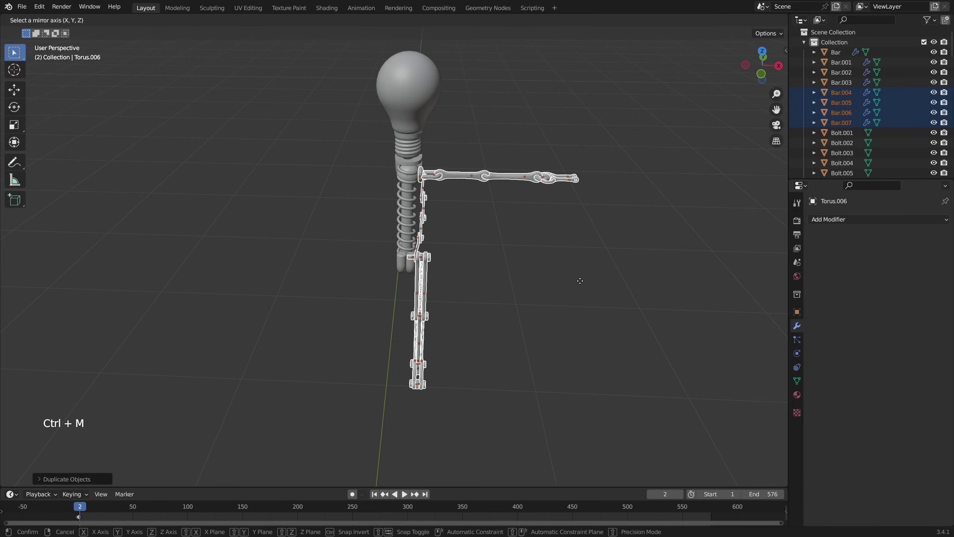
{"action": "key", "text": "x"}
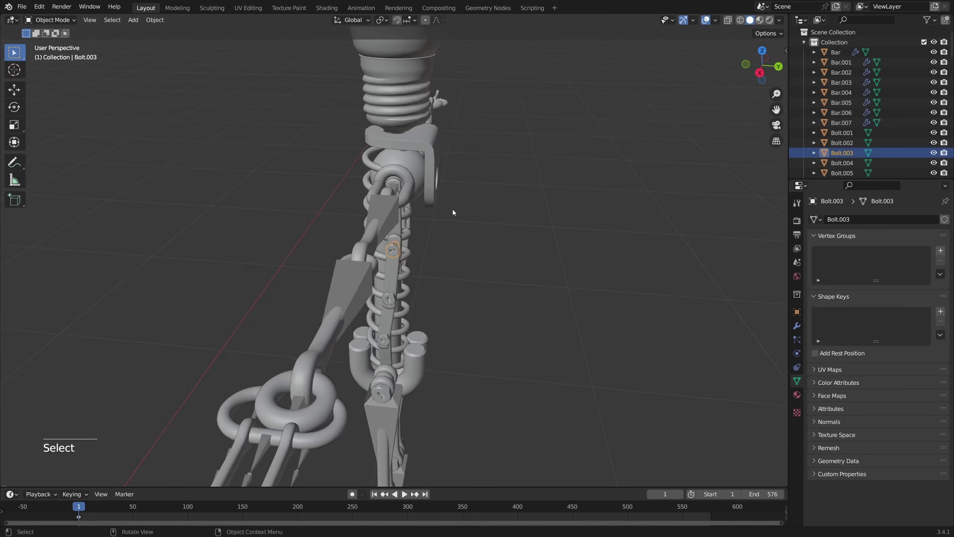
Duplicate the hip bolt up to the bracket below the bulb, clear the copy's rotation and rotate it to face the bracket
{"action": "middle_click_drag", "start_coordinate": [453, 209], "coordinate": [482, 167]}
{"action": "left_click", "coordinate": [376, 393]}
{"action": "middle_click_drag", "start_coordinate": [394, 391], "coordinate": [446, 395]}
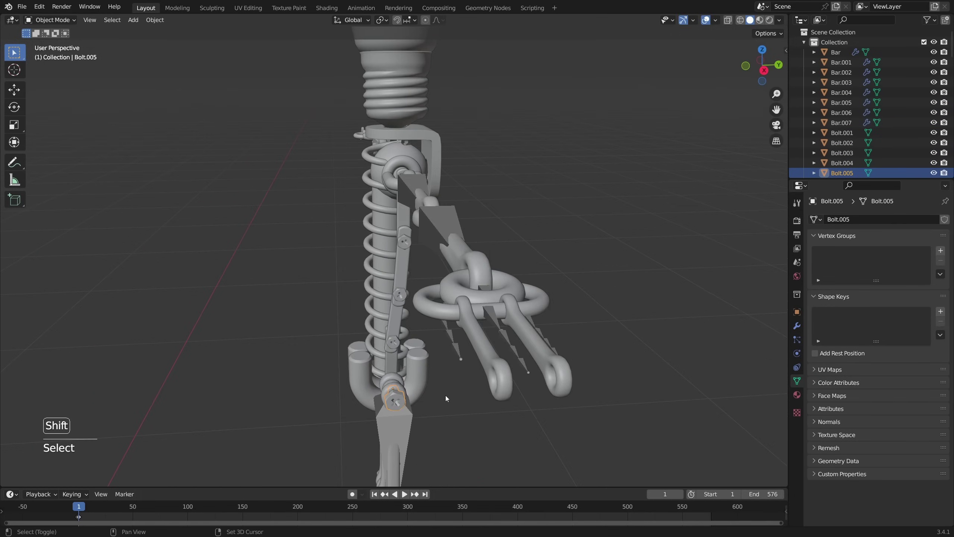
{"action": "key", "text": "shift+d"}
{"action": "left_click", "coordinate": [502, 248]}
{"action": "middle_click_drag", "start_coordinate": [501, 248], "coordinate": [492, 264]}
{"action": "key", "text": "alt+r"}
{"action": "key", "text": "r"}
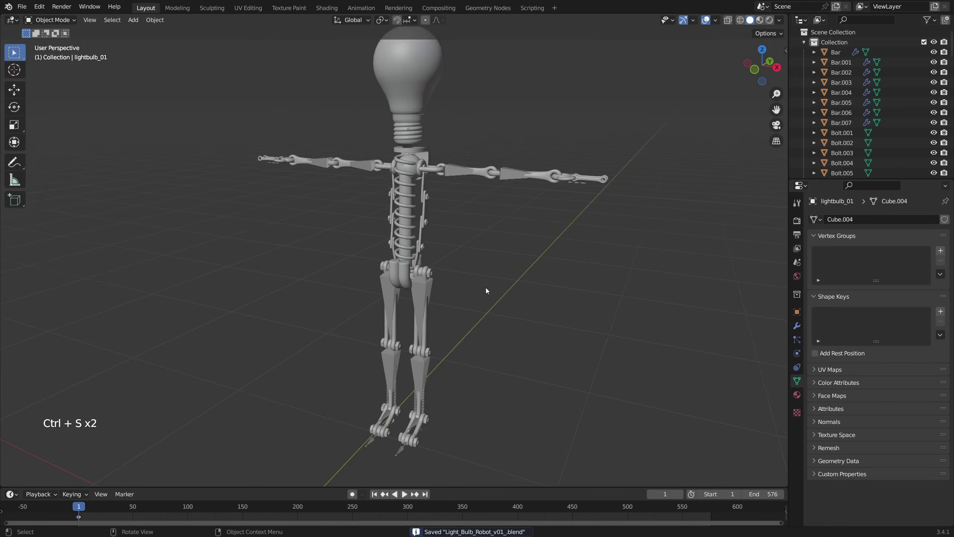
Select the light bulb head and resize it
{"action": "middle_click_drag", "start_coordinate": [486, 291], "coordinate": [494, 326]}
{"action": "left_click", "coordinate": [405, 113]}
{"action": "scroll", "coordinate": [493, 290], "scroll_direction": "down", "scroll_amount": 1}
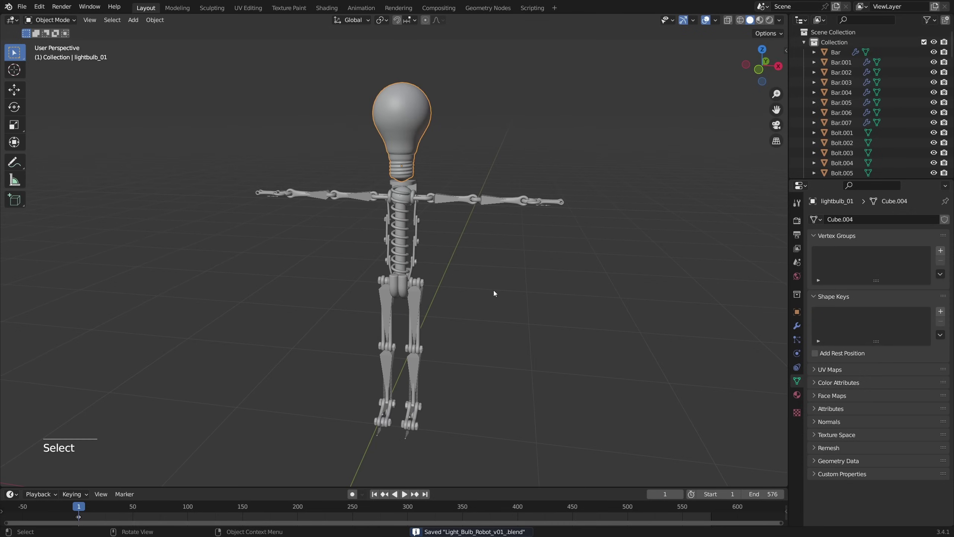
{"action": "key", "text": "s"}
{"action": "middle_click_drag", "start_coordinate": [497, 274], "coordinate": [458, 276]}
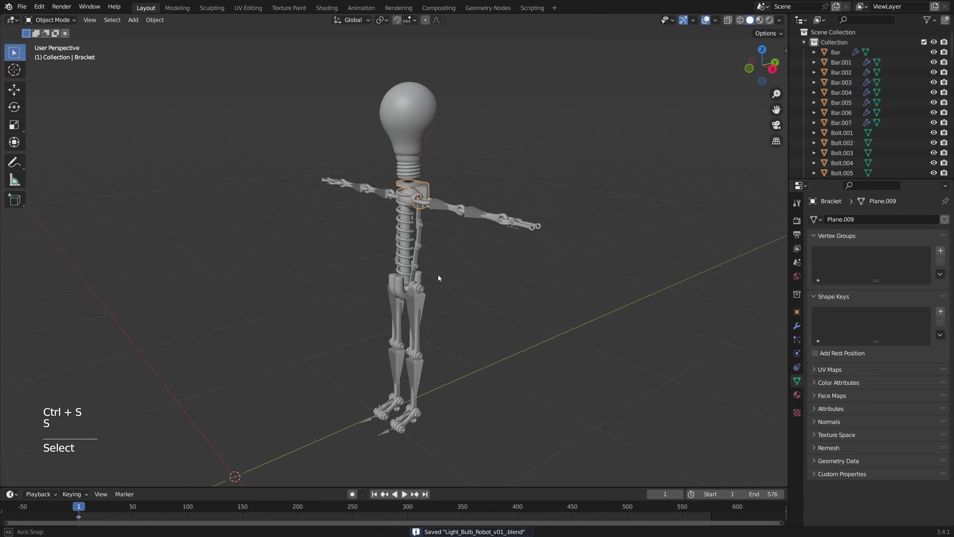
Scale down and reposition the neck bracket, and adjust its bent side along the Y axis in Edit Mode
{"action": "scroll", "coordinate": [460, 279], "scroll_direction": "up", "scroll_amount": 6}
{"action": "middle_click_drag", "start_coordinate": [550, 169], "coordinate": [468, 308], "text": "shift"}
{"action": "middle_click_drag", "start_coordinate": [469, 308], "coordinate": [377, 314]}
{"action": "mouse_move", "coordinate": [378, 264]}
{"action": "middle_mouse_down", "text": "shift"}
{"action": "mouse_move", "coordinate": [366, 265]}
{"action": "mouse_move", "coordinate": [467, 272]}
{"action": "mouse_move", "coordinate": [403, 277]}
{"action": "mouse_move", "coordinate": [370, 264]}
{"action": "middle_mouse_up", "text": "shift"}
{"action": "scroll", "coordinate": [405, 251], "scroll_direction": "down", "scroll_amount": 3}
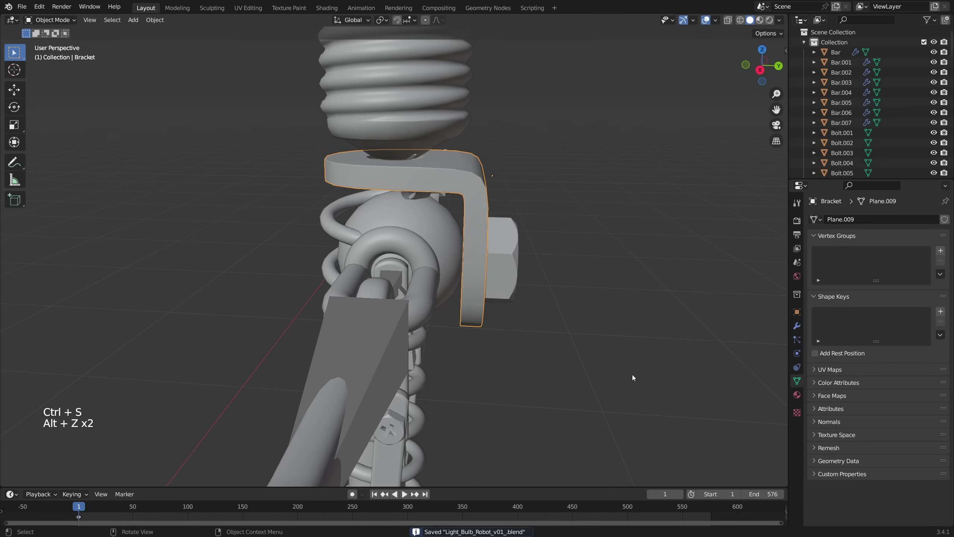
{"action": "key", "text": "KP_5"}
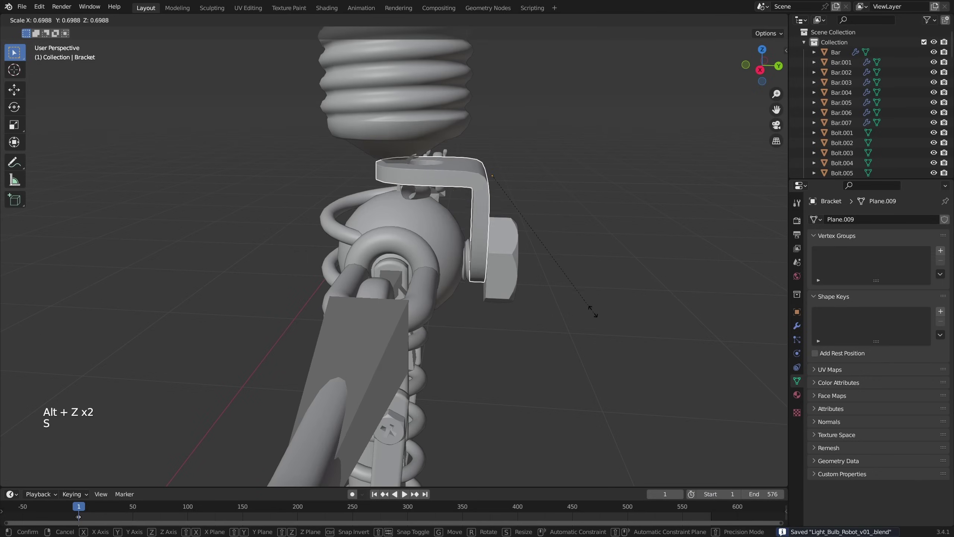
{"action": "key", "text": "g"}
{"action": "middle_click_drag", "start_coordinate": [493, 185], "coordinate": [482, 183]}
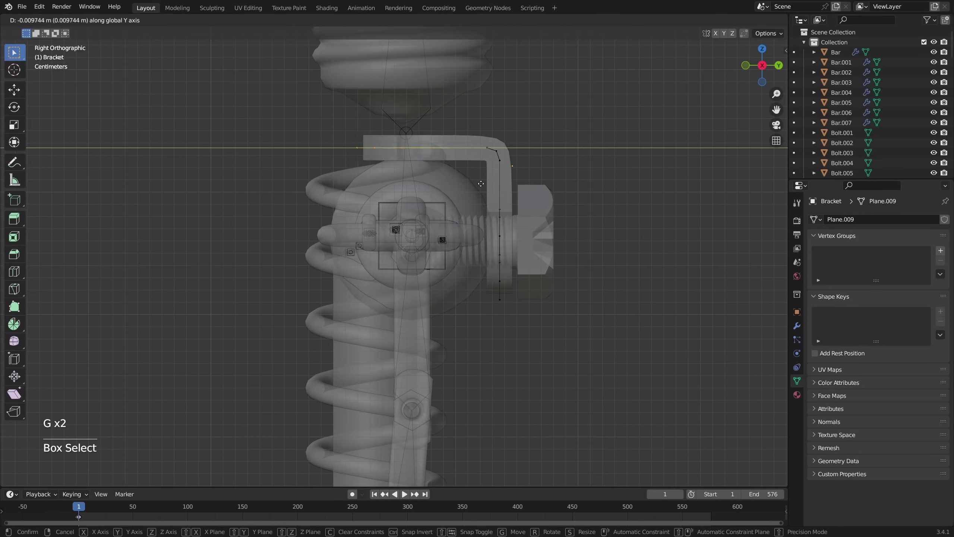
{"action": "left_click", "coordinate": [470, 183]}
{"action": "key", "text": "Tab"}
Move and resize the bolt to fit the back of the neck bracket
{"action": "key", "text": "g"}
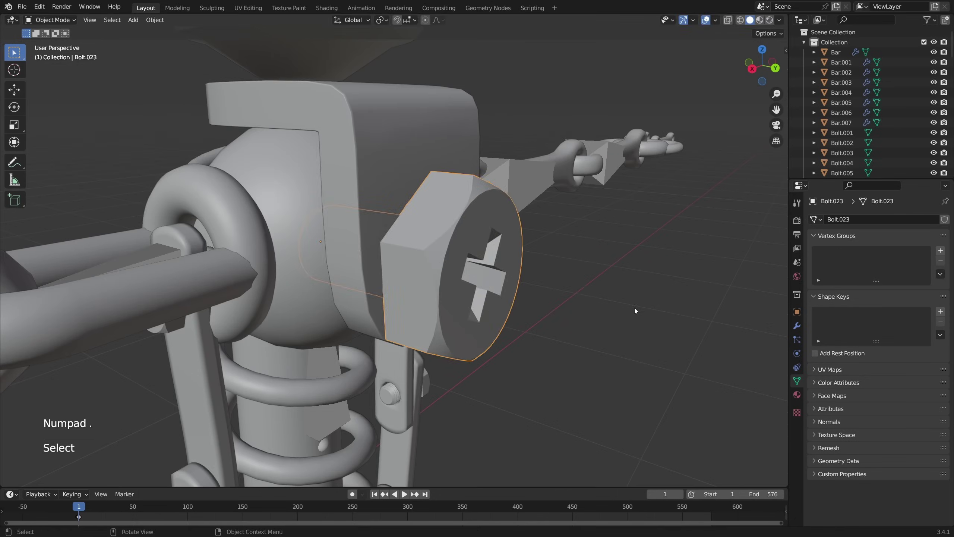
{"action": "key", "text": "s"}
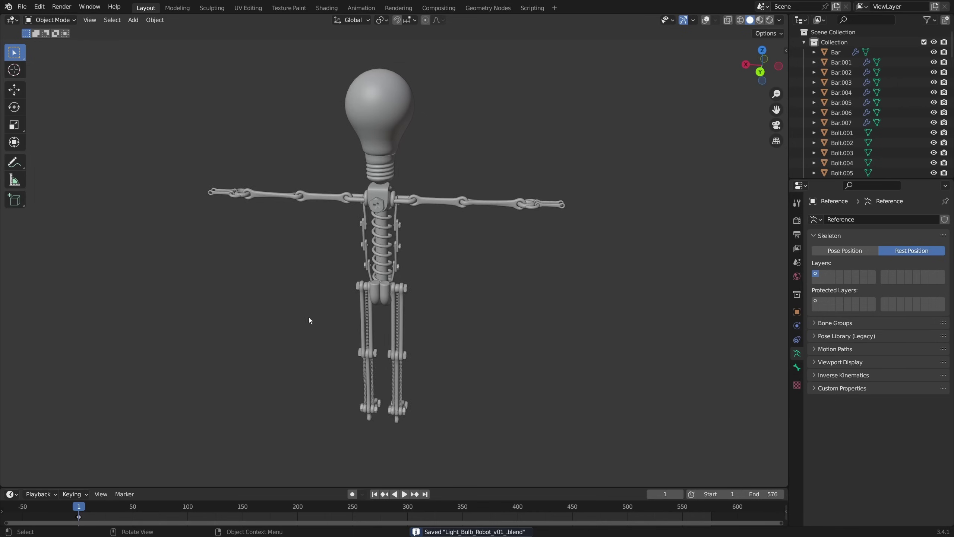
Show the overlays, select the armature and play its animation in Pose Position to compare it with the robot parts
{"action": "middle_click_drag", "start_coordinate": [309, 316], "coordinate": [467, 292]}
{"action": "key", "text": "shift+alt+z"}
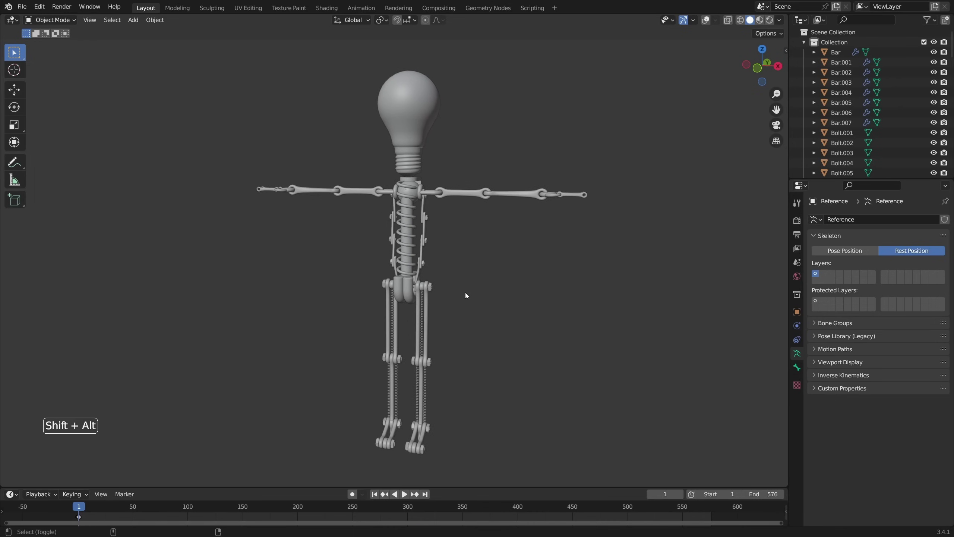
{"action": "left_click", "coordinate": [367, 194]}
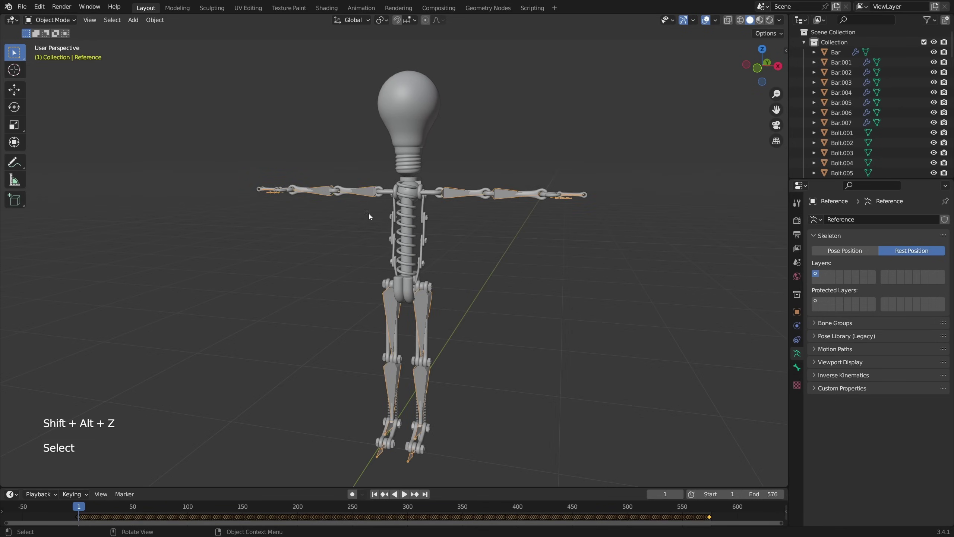
{"action": "left_click_drag", "start_coordinate": [323, 506], "coordinate": [363, 507]}
{"action": "key", "text": "space"}
{"action": "middle_click_drag", "start_coordinate": [484, 297], "coordinate": [554, 304]}
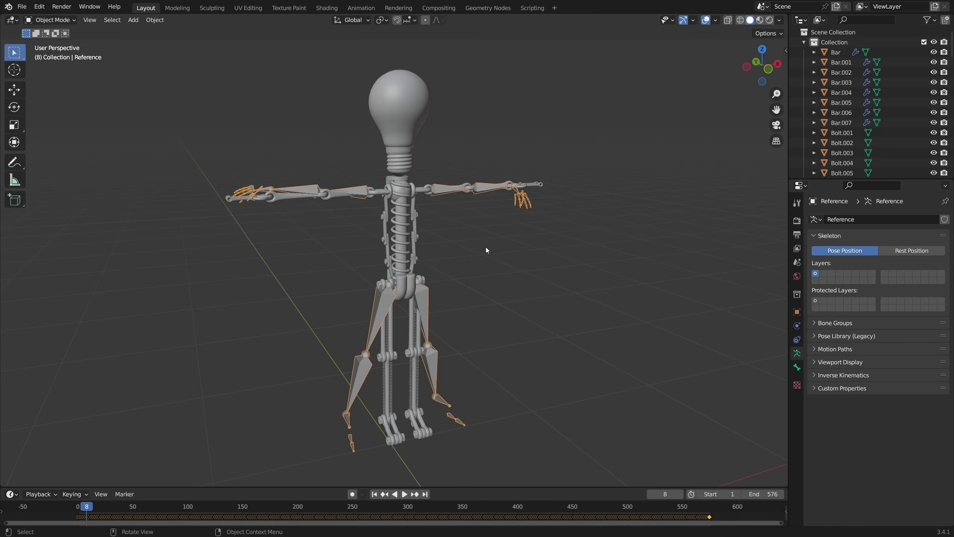
{"action": "left_click_drag", "start_coordinate": [263, 236], "coordinate": [360, 249]}
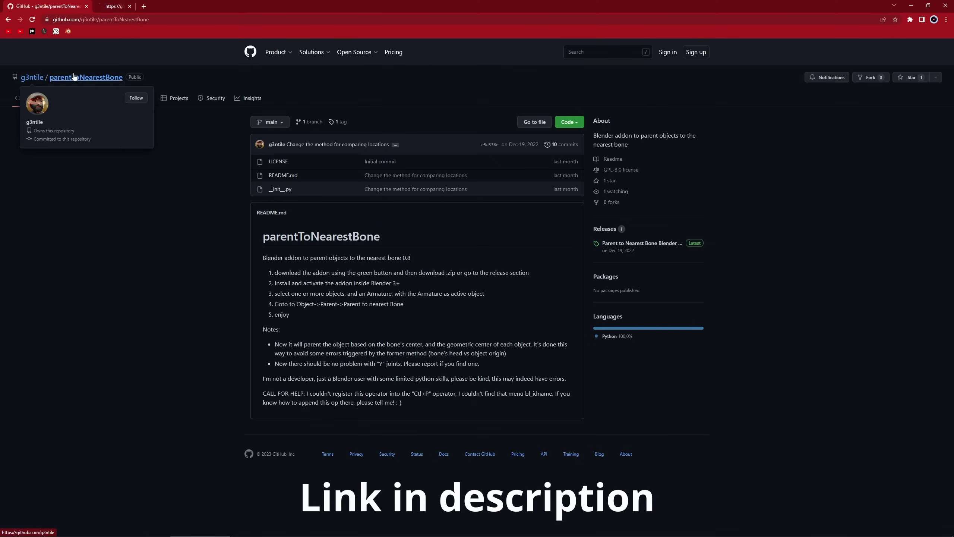
Switch to the browser and download parentToNearestBone_0.8.zip from the add-on's GitHub releases page
{"action": "middle_click", "coordinate": [37, 79]}
{"action": "key", "text": "ctrl+w"}
{"action": "left_click_drag", "start_coordinate": [274, 271], "coordinate": [379, 326]}
{"action": "left_click", "coordinate": [357, 321]}
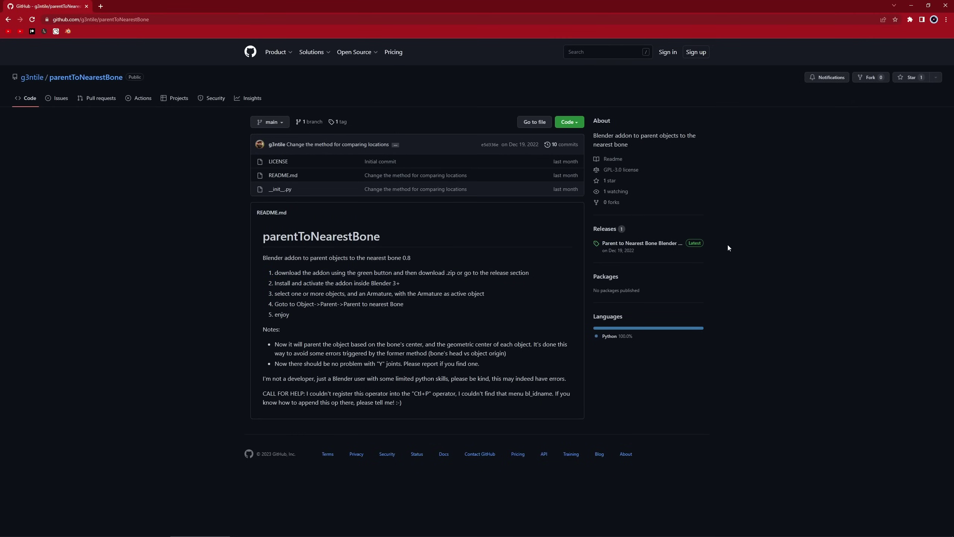
{"action": "left_click", "coordinate": [606, 229]}
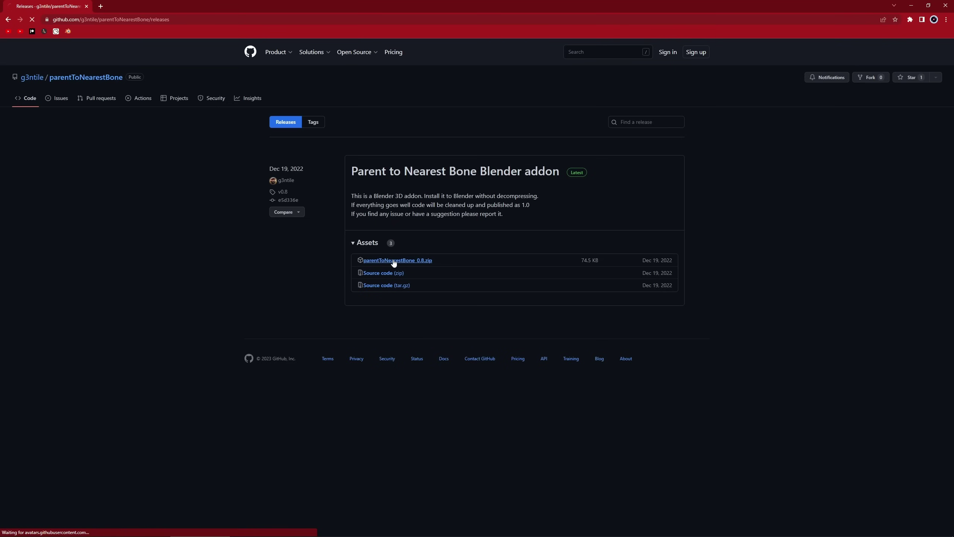
{"action": "left_click", "coordinate": [393, 261]}
{"action": "left_click", "coordinate": [77, 528]}
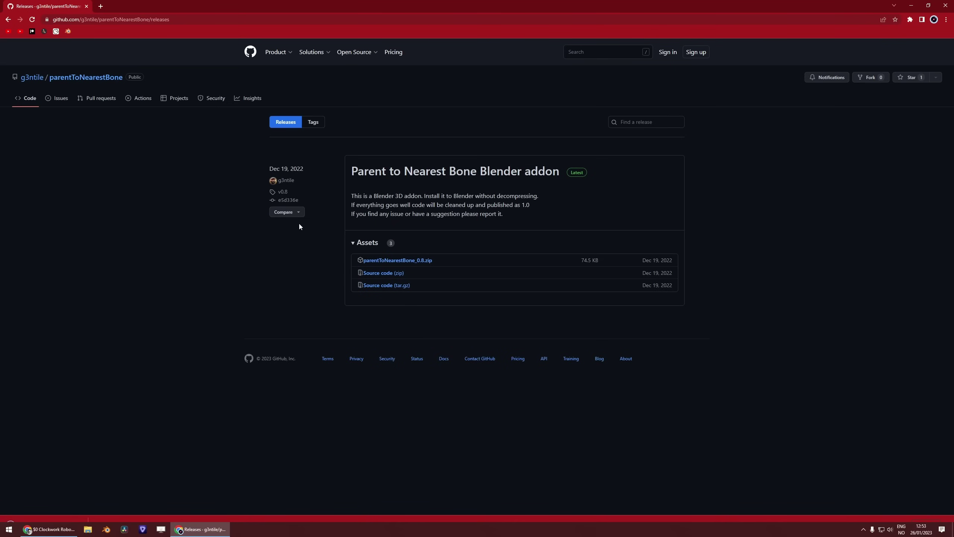
Return to Blender, clear the add-on search and install parentToNearestBone_0.8.zip from the Desktop, closing the preferences
{"action": "left_click", "coordinate": [39, 7]}
{"action": "left_click", "coordinate": [49, 150]}
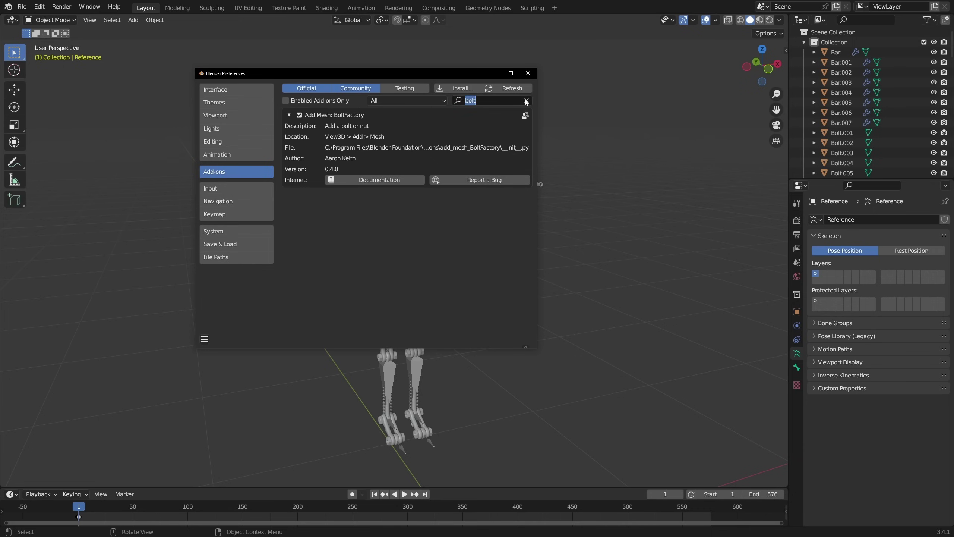
{"action": "left_click", "coordinate": [526, 99]}
{"action": "left_click", "coordinate": [469, 87]}
{"action": "left_click", "coordinate": [130, 170]}
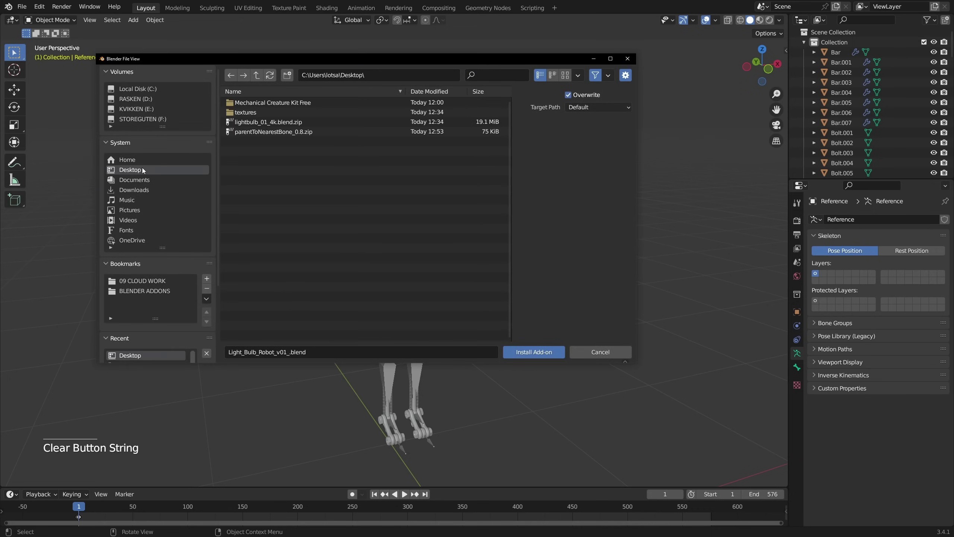
{"action": "left_click", "coordinate": [273, 132]}
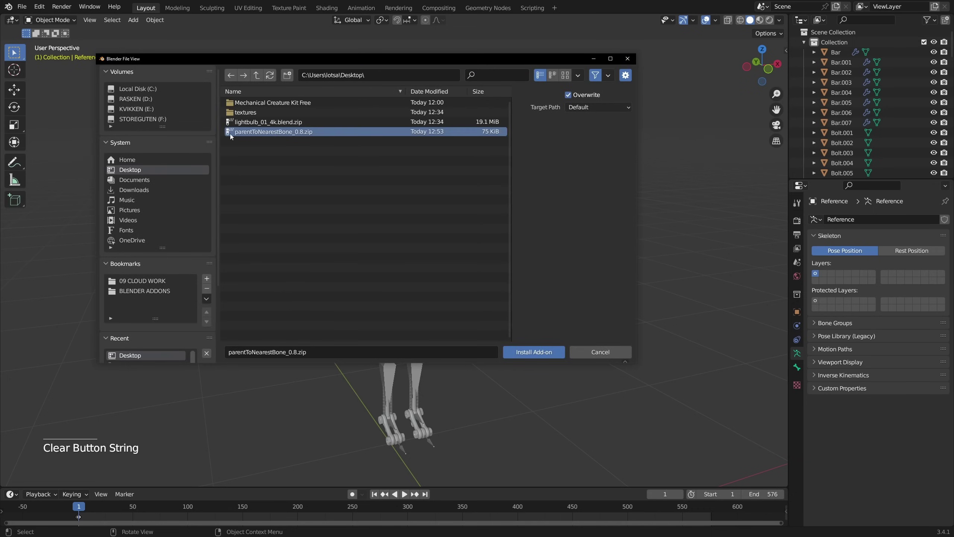
{"action": "double_click", "coordinate": [286, 131]}
{"action": "left_click", "coordinate": [532, 72]}
Select the torso cylinder and the helix spring around it and hide both
{"action": "key", "text": "g"}
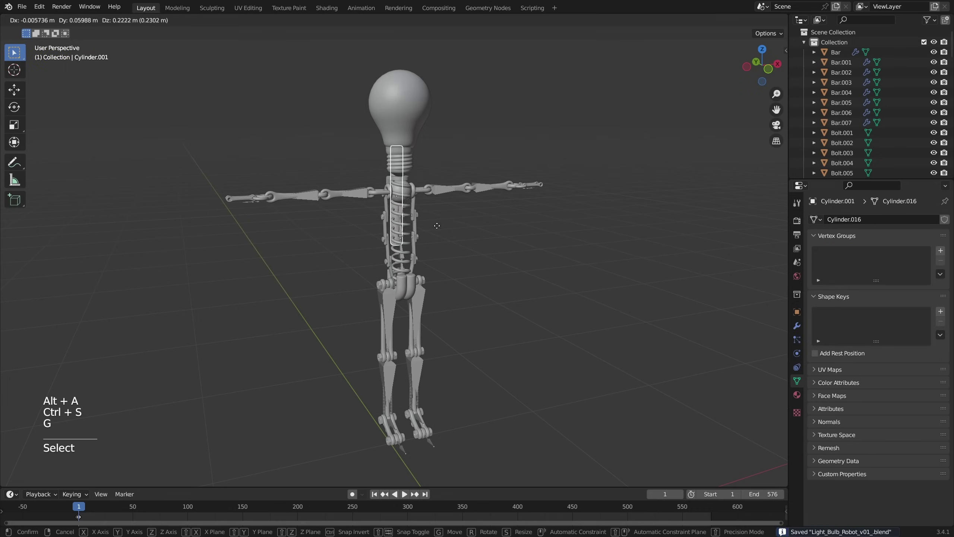
{"action": "right_click", "coordinate": [437, 226]}
{"action": "left_click", "coordinate": [409, 244], "text": "shift"}
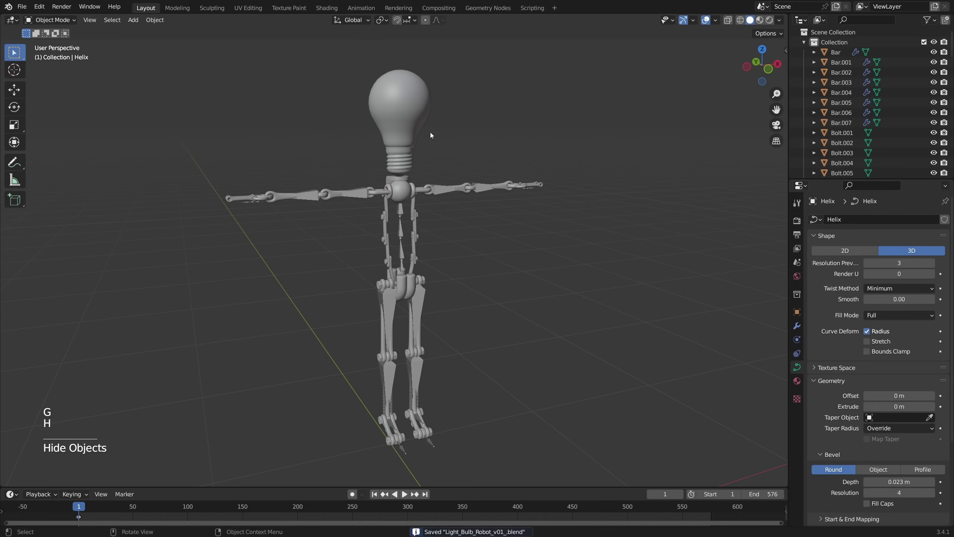
Set the armature to Rest Position and select all visible robot parts with the armature as the active object
{"action": "left_click", "coordinate": [354, 194]}
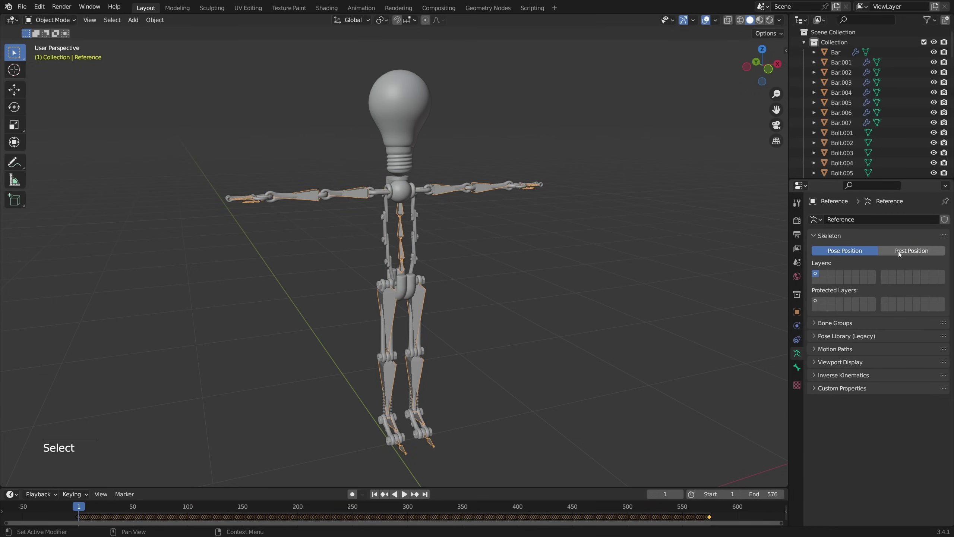
{"action": "key", "text": "a"}
{"action": "middle_click_drag", "start_coordinate": [392, 269], "coordinate": [447, 286]}
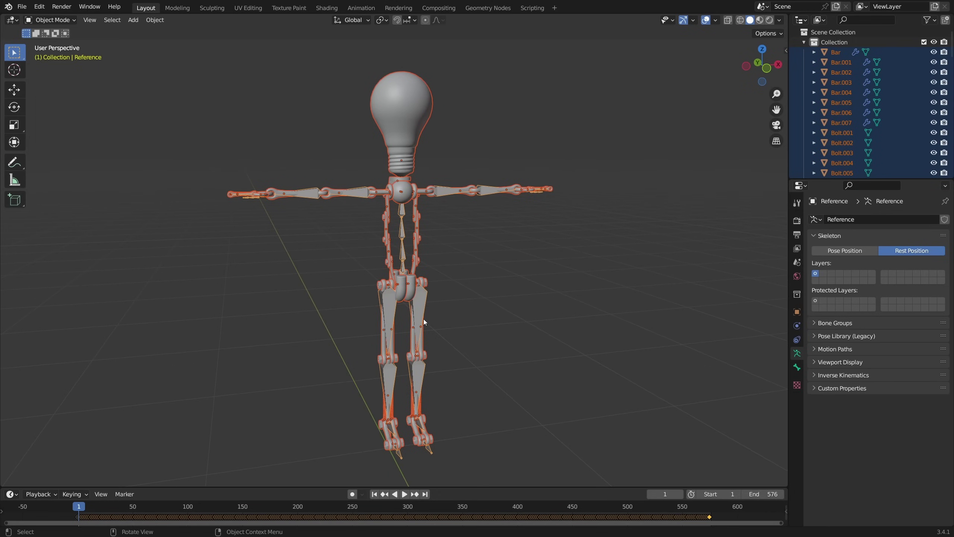
Parent all selected robot parts to the armature with Parent to nearest Bone
{"action": "left_click", "coordinate": [155, 20]}
{"action": "mouse_move", "coordinate": [184, 168]}
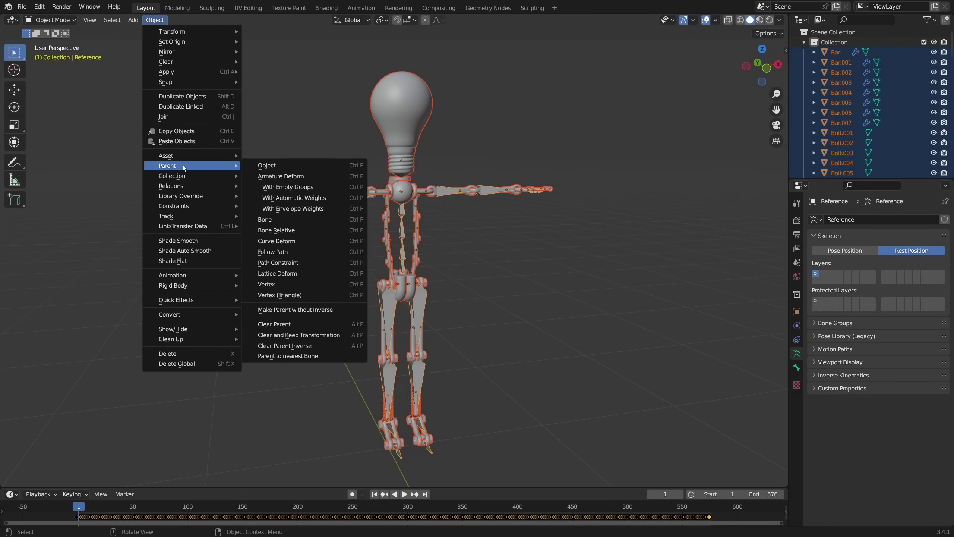
{"action": "left_click", "coordinate": [326, 356]}
{"action": "scroll", "coordinate": [468, 276], "scroll_direction": "up", "scroll_amount": 8}
{"action": "middle_click_drag", "start_coordinate": [437, 258], "coordinate": [436, 304], "text": "shift"}
{"action": "middle_click_drag", "start_coordinate": [436, 305], "coordinate": [326, 300]}
{"action": "scroll", "coordinate": [425, 283], "scroll_direction": "down", "scroll_amount": 8}
{"action": "middle_click_drag", "start_coordinate": [424, 283], "coordinate": [448, 276], "text": "shift"}
{"action": "middle_click_drag", "start_coordinate": [402, 278], "coordinate": [425, 274]}
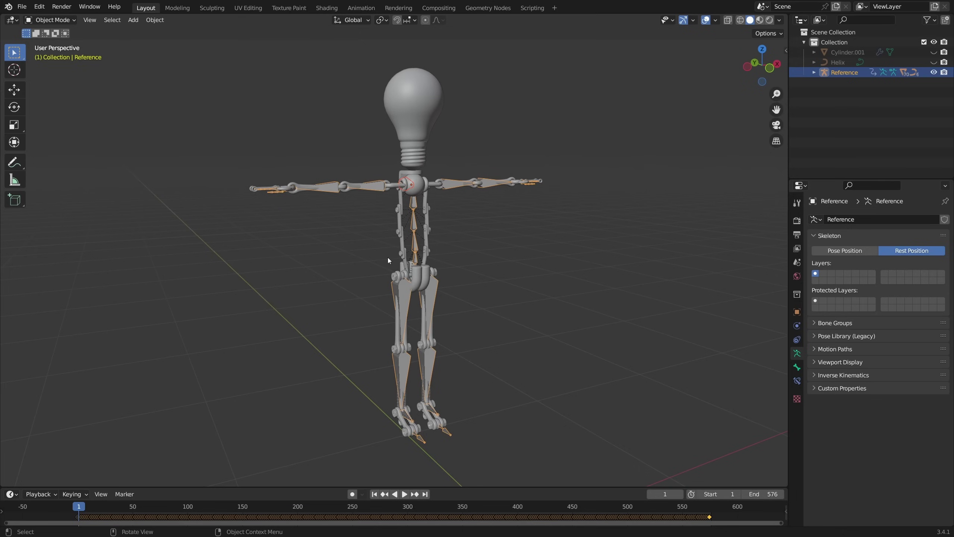
Check the parenting by trial-moving the upper leg part, cancel the move and clear the selection
{"action": "key", "text": "alt+a"}
{"action": "left_click", "coordinate": [432, 293]}
{"action": "key", "text": "g"}
{"action": "right_click", "coordinate": [487, 288]}
{"action": "key", "text": "alt+a"}
Set the armature to Pose Position and play the dance animation with the viewport overlays hidden
{"action": "middle_click_drag", "start_coordinate": [370, 206], "coordinate": [484, 225]}
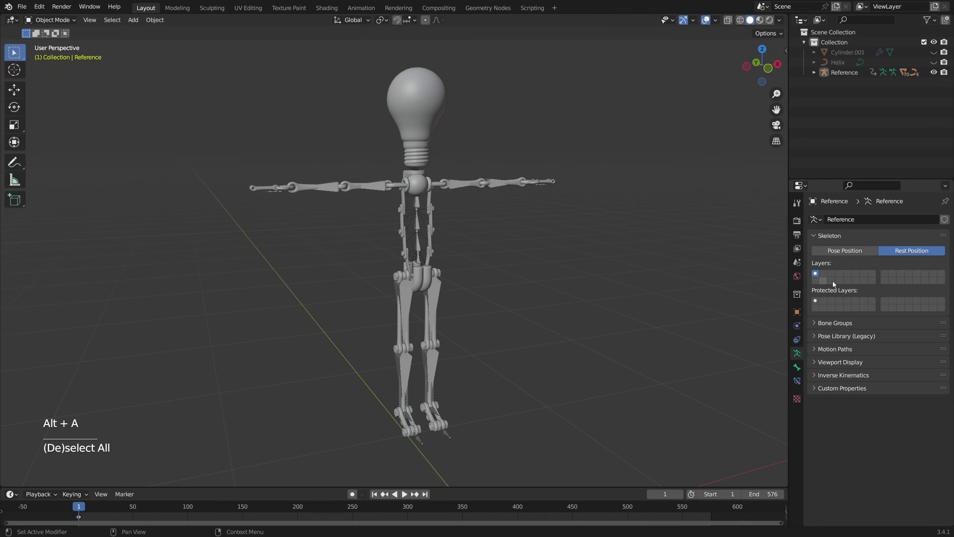
{"action": "key", "text": "space"}
{"action": "left_click_drag", "start_coordinate": [248, 507], "coordinate": [314, 505]}
{"action": "left_click_drag", "start_coordinate": [322, 504], "coordinate": [334, 499]}
{"action": "key", "text": "shift+alt+z"}
{"action": "key", "text": "space"}
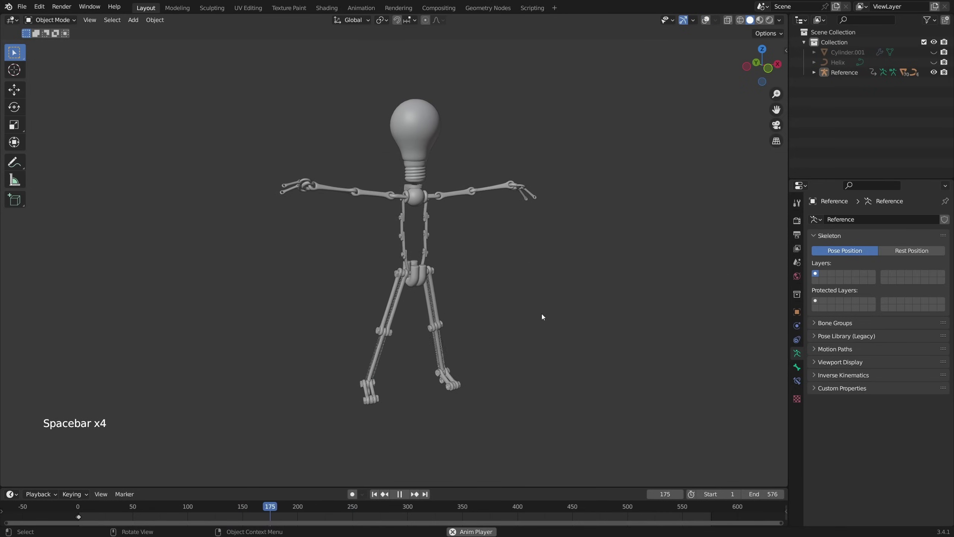
{"action": "middle_click_drag", "start_coordinate": [542, 313], "coordinate": [520, 312]}
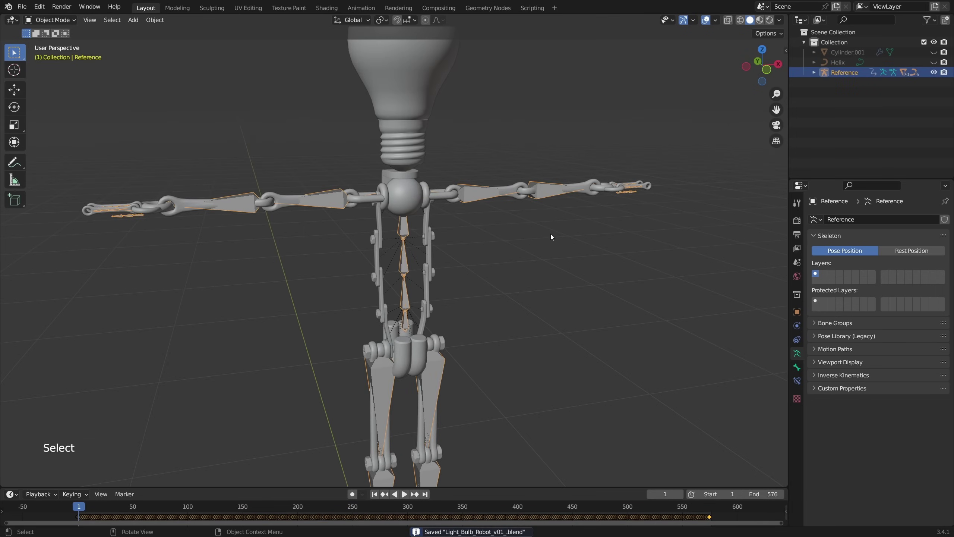
Scrub the animation to frame 209 and play it without overlays to examine how the torso bars follow the motion
{"action": "middle_click_drag", "start_coordinate": [550, 234], "coordinate": [313, 465]}
{"action": "left_click_drag", "start_coordinate": [303, 509], "coordinate": [307, 508]}
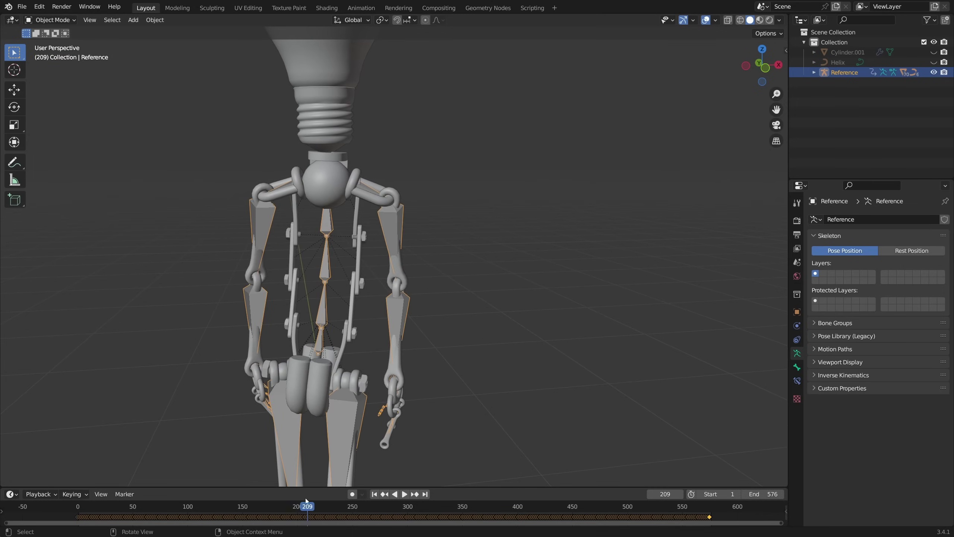
{"action": "key", "text": "space"}
{"action": "key", "text": "shift+alt+z"}
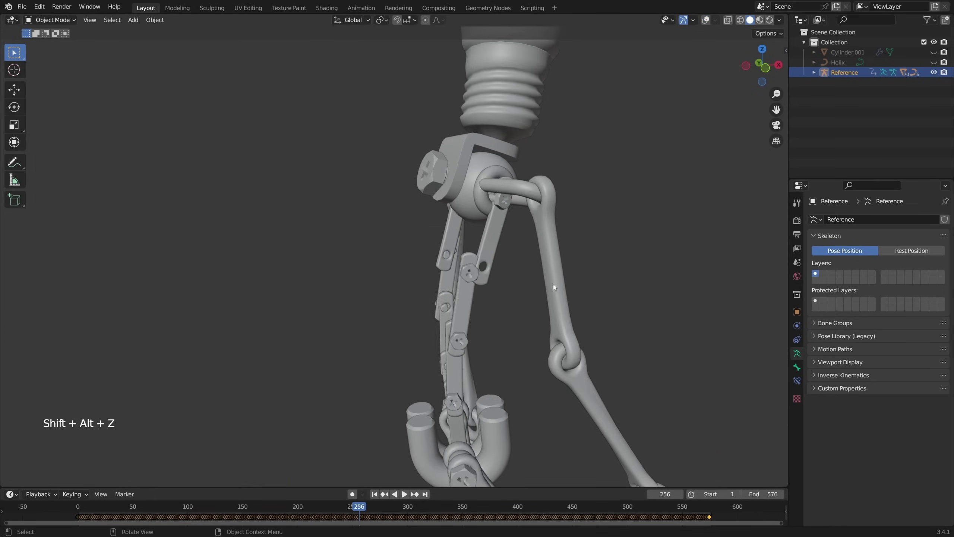
Select the uppermost side bar of the torso and examine its joint around frame 252 from several angles
{"action": "left_click", "coordinate": [477, 271]}
{"action": "key", "text": "shift+alt+z"}
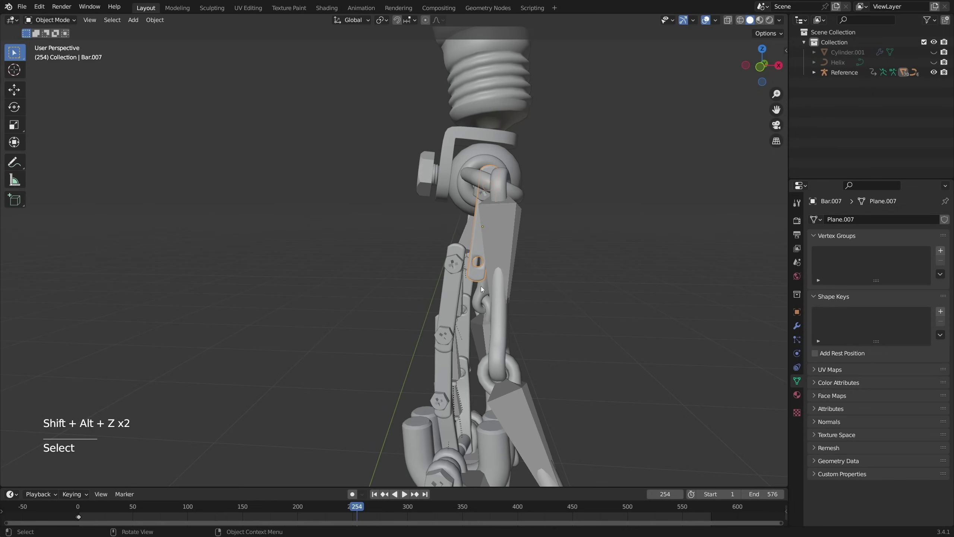
{"action": "middle_click_drag", "start_coordinate": [476, 278], "coordinate": [509, 279]}
{"action": "key", "text": "shift+alt+z"}
{"action": "mouse_move", "coordinate": [356, 512]}
{"action": "left_mouse_down"}
{"action": "mouse_move", "coordinate": [377, 514]}
{"action": "mouse_move", "coordinate": [354, 511]}
{"action": "left_mouse_up"}
{"action": "key", "text": "shift+alt+z"}
{"action": "middle_click_drag", "start_coordinate": [526, 286], "coordinate": [389, 300]}
{"action": "middle_click_drag", "start_coordinate": [395, 260], "coordinate": [429, 284]}
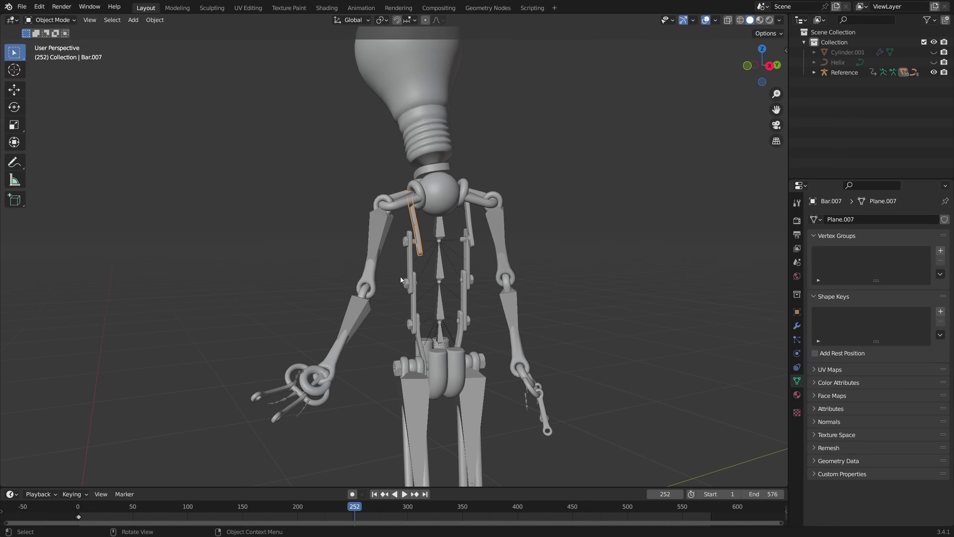
Select the armature and set it back to Rest Position at frame 1
{"action": "middle_click_drag", "start_coordinate": [468, 247], "coordinate": [338, 208]}
{"action": "left_click", "coordinate": [420, 240]}
{"action": "left_click", "coordinate": [911, 250]}
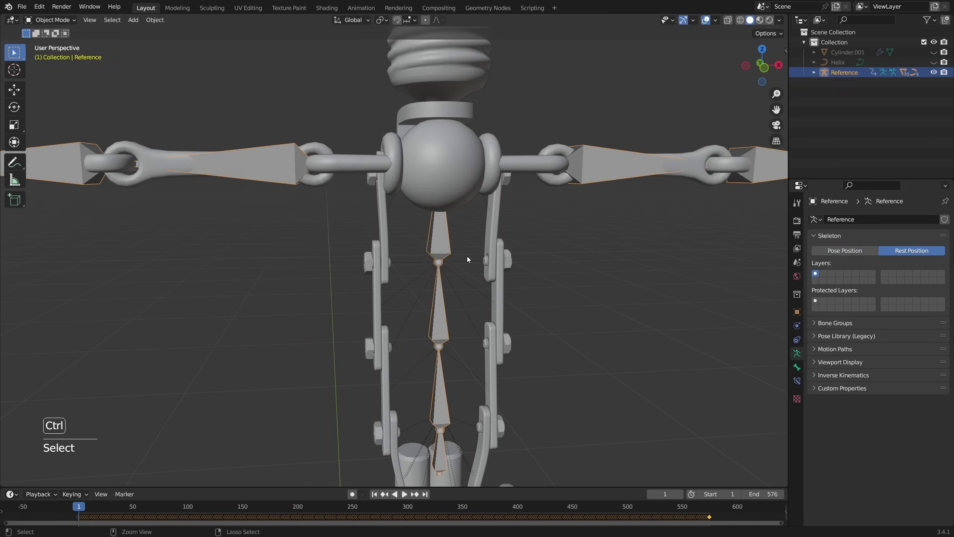
Try to move the uppermost spine bone in Pose Mode and return to Object Mode
{"action": "key", "text": "ctrl+Tab"}
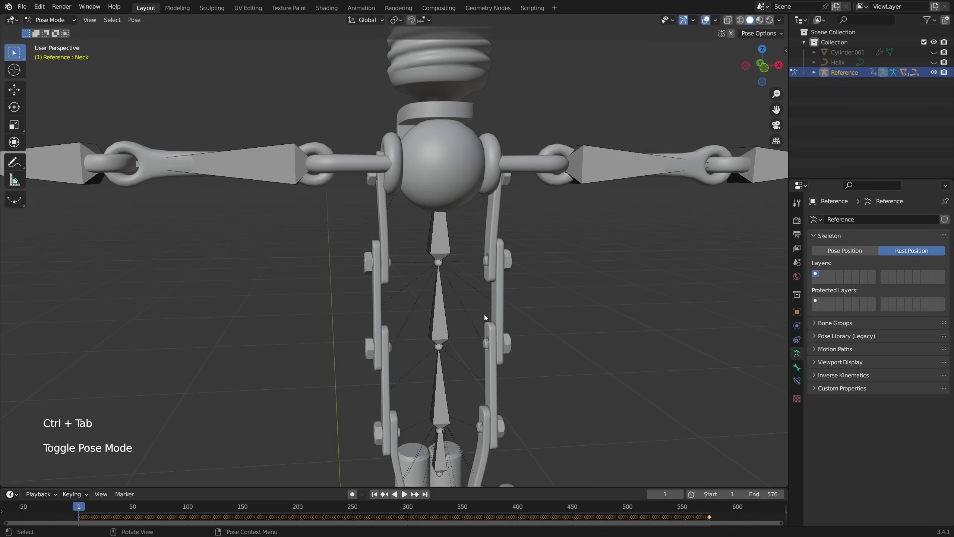
{"action": "left_click", "coordinate": [438, 231]}
{"action": "key", "text": "g"}
{"action": "middle_click_drag", "start_coordinate": [351, 289], "coordinate": [420, 234]}
{"action": "key", "text": "ctrl+Tab"}
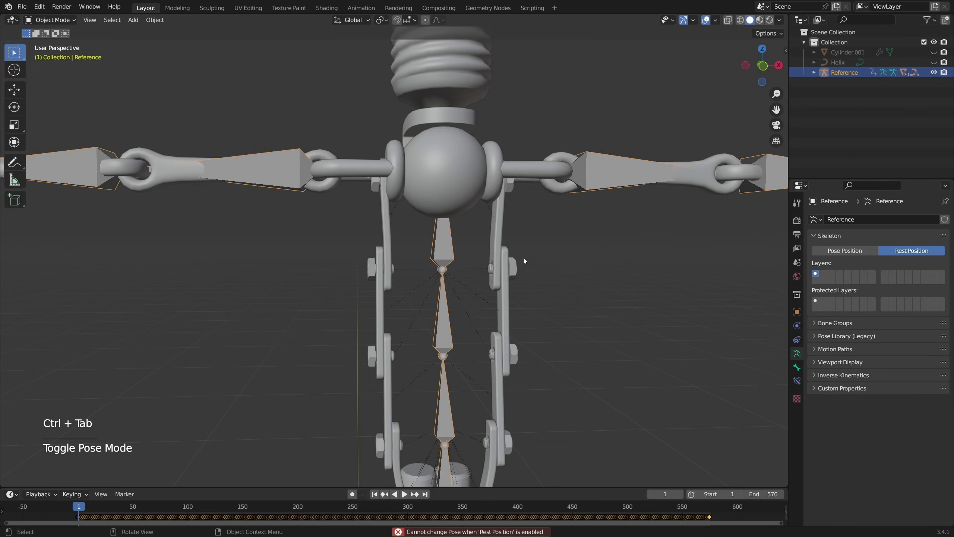
Select the uppermost bars on both sides of the torso and cancel the trial move
{"action": "left_click", "coordinate": [500, 231]}
{"action": "left_click", "coordinate": [390, 227], "text": "shift"}
{"action": "key", "text": "g"}
{"action": "right_click", "coordinate": [573, 264]}
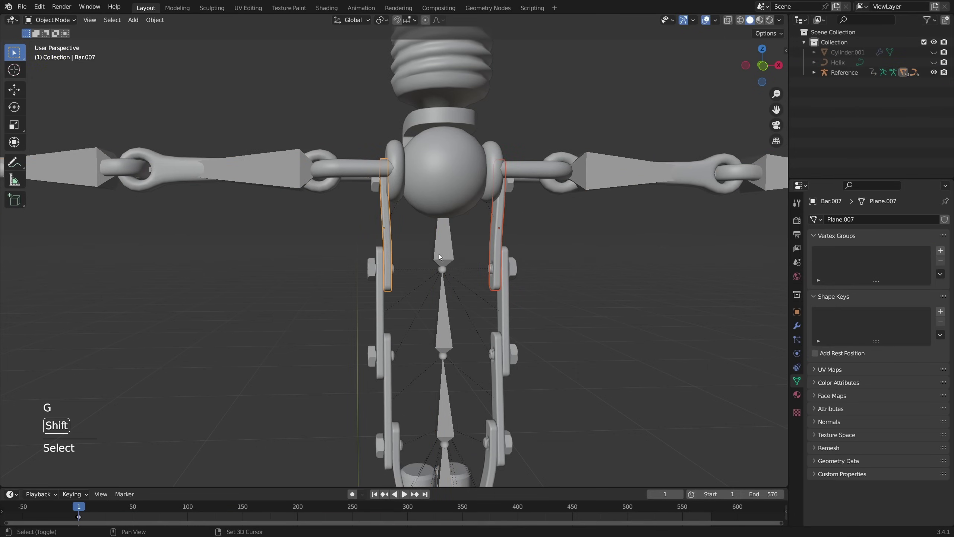